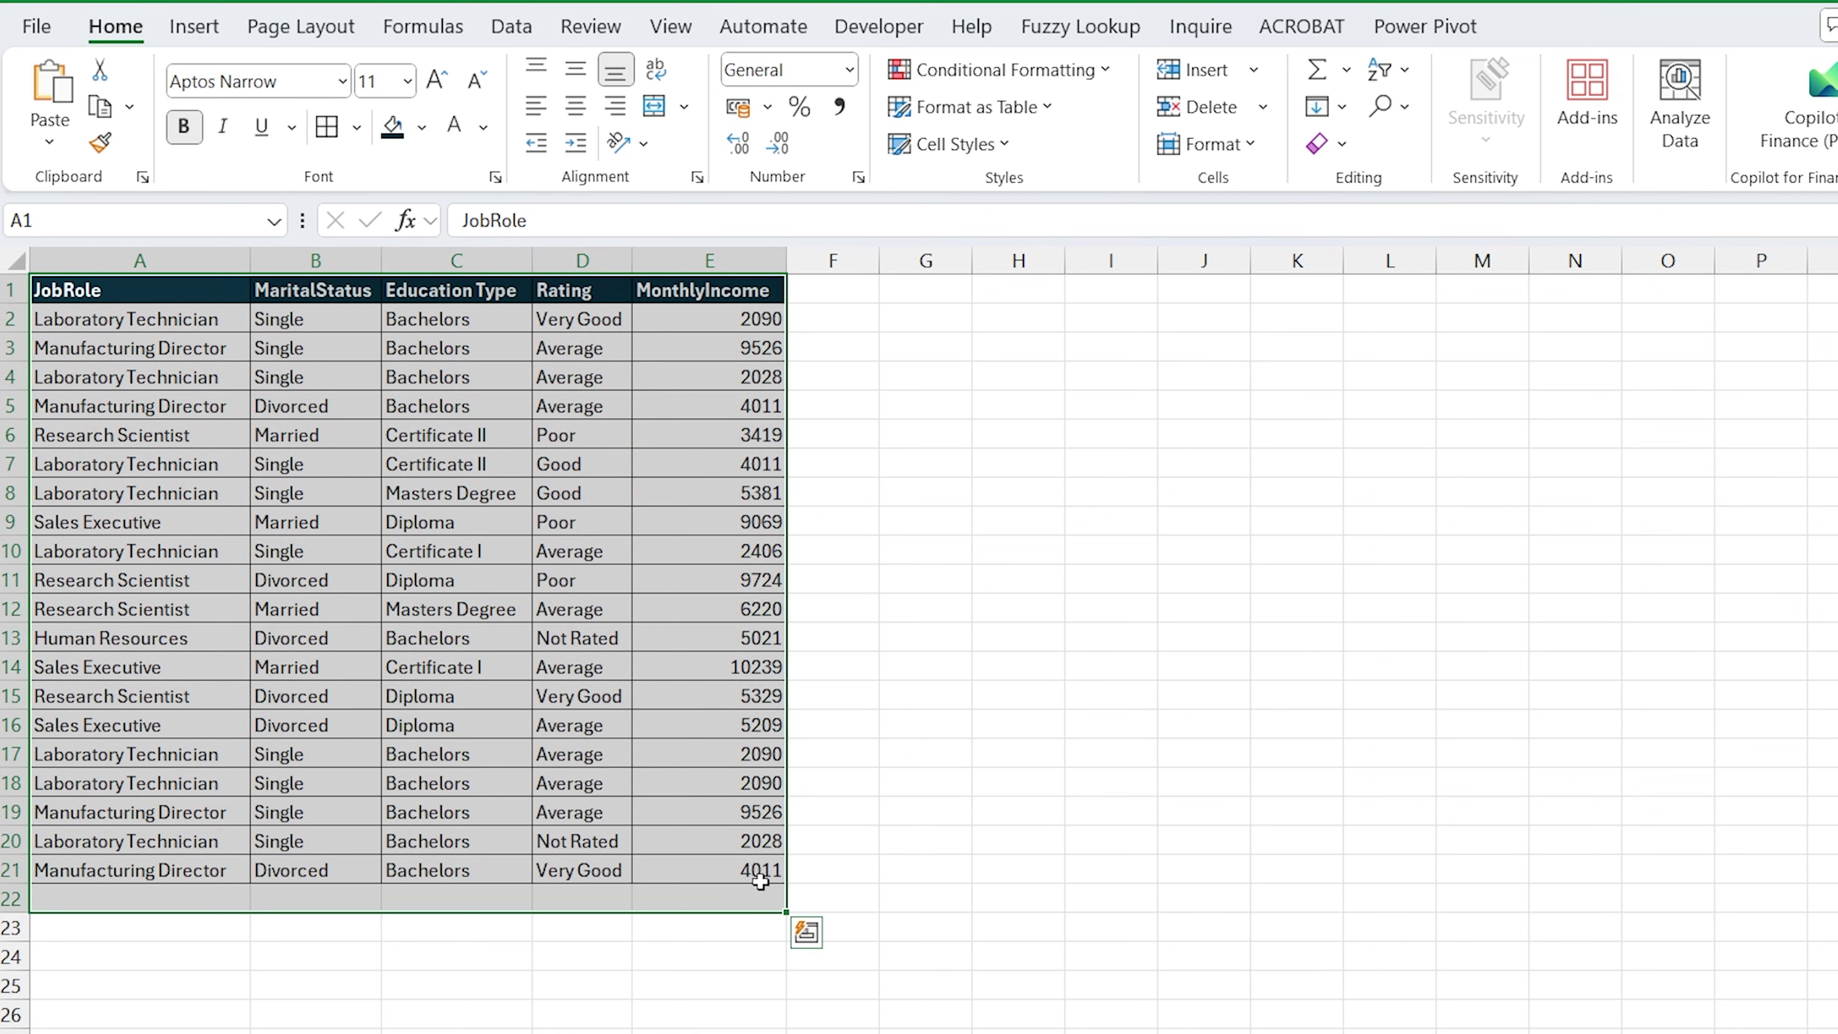
Clear the Sheet1 table selection by clicking a single cell.
{"action": "left_click", "coordinate": [87, 291]}
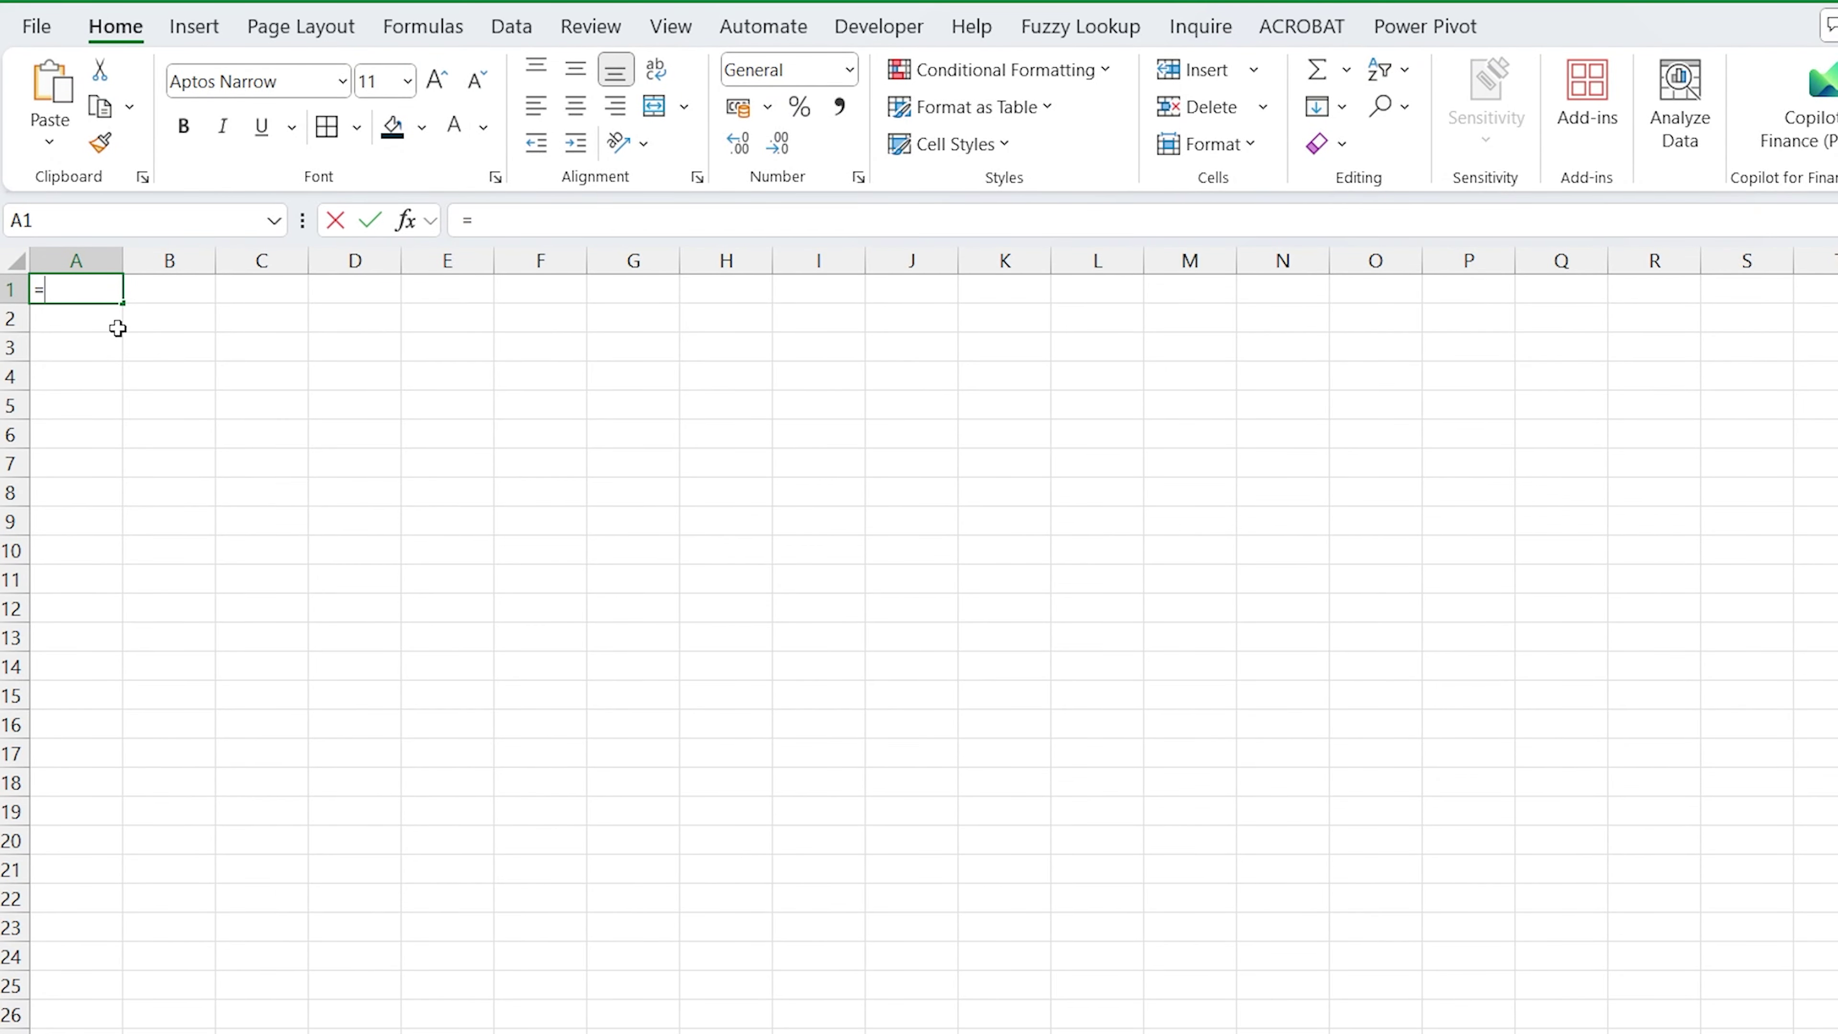
Link Sheet2's A1 to Sheet1's JobRole header with =Sheet1!A1.
{"action": "key", "text": "ctrl+Page_Up"}
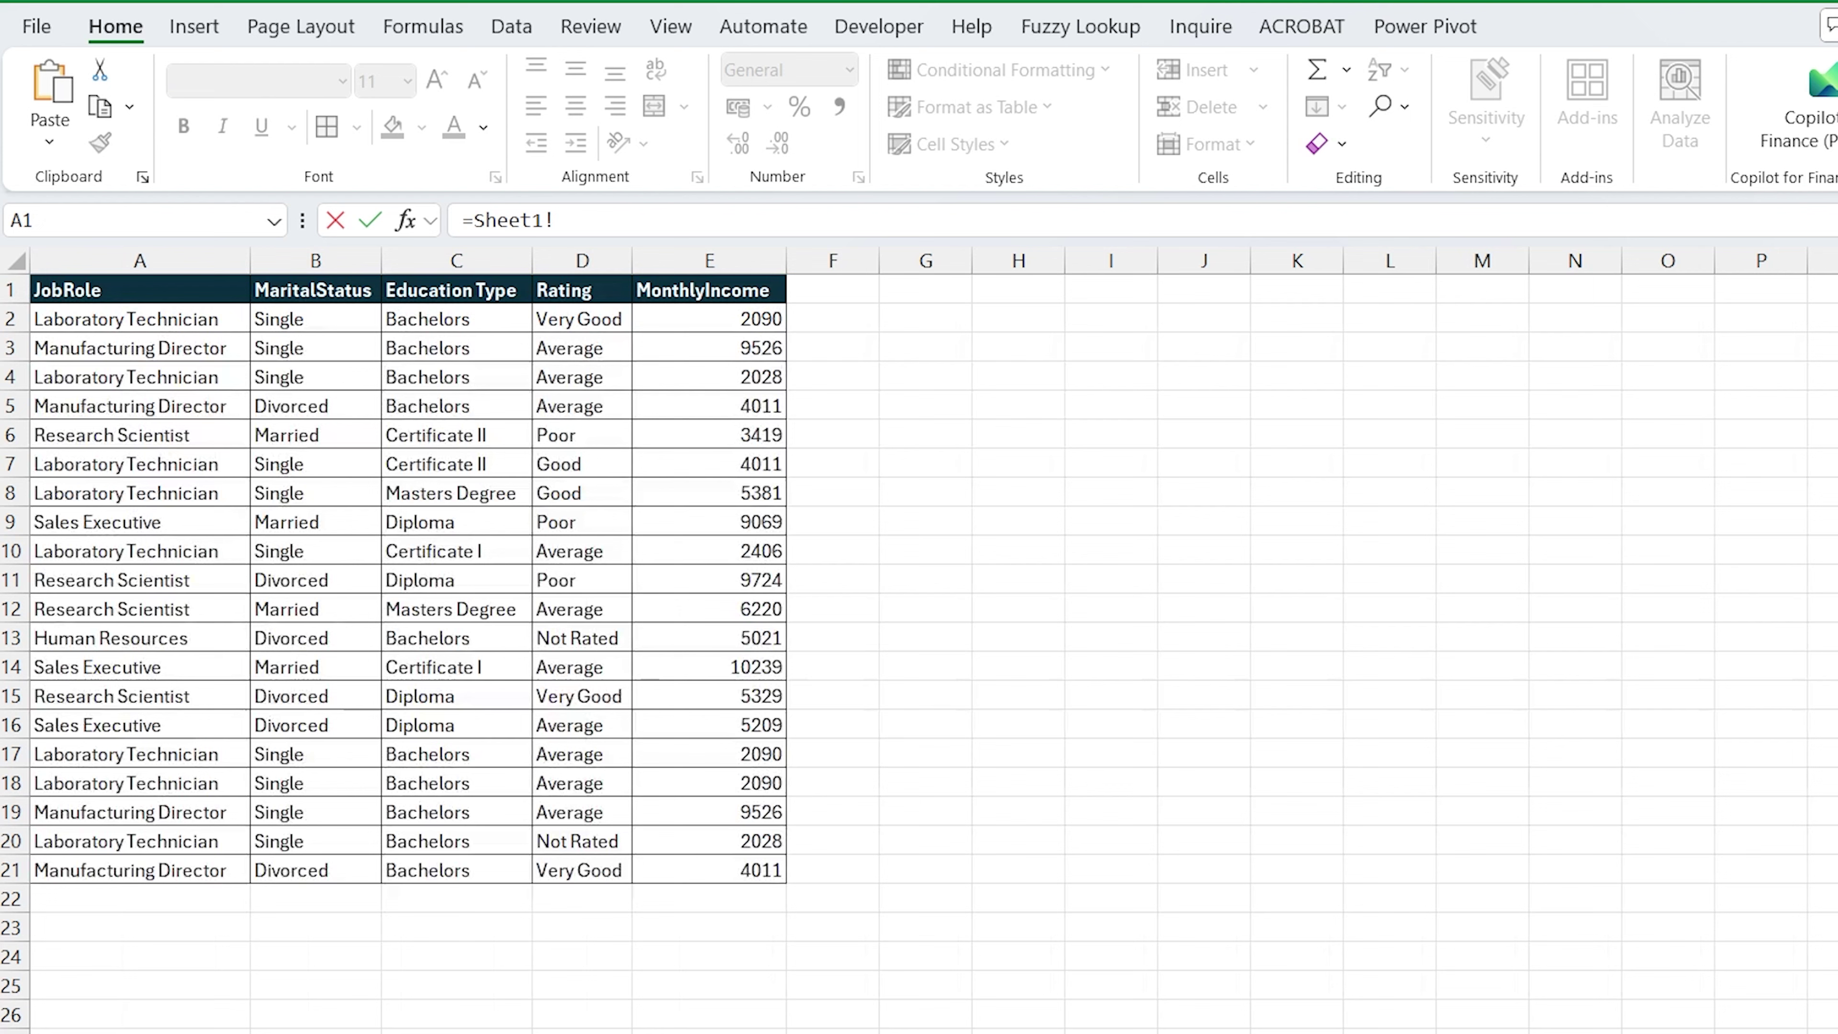
{"action": "left_click", "coordinate": [81, 295]}
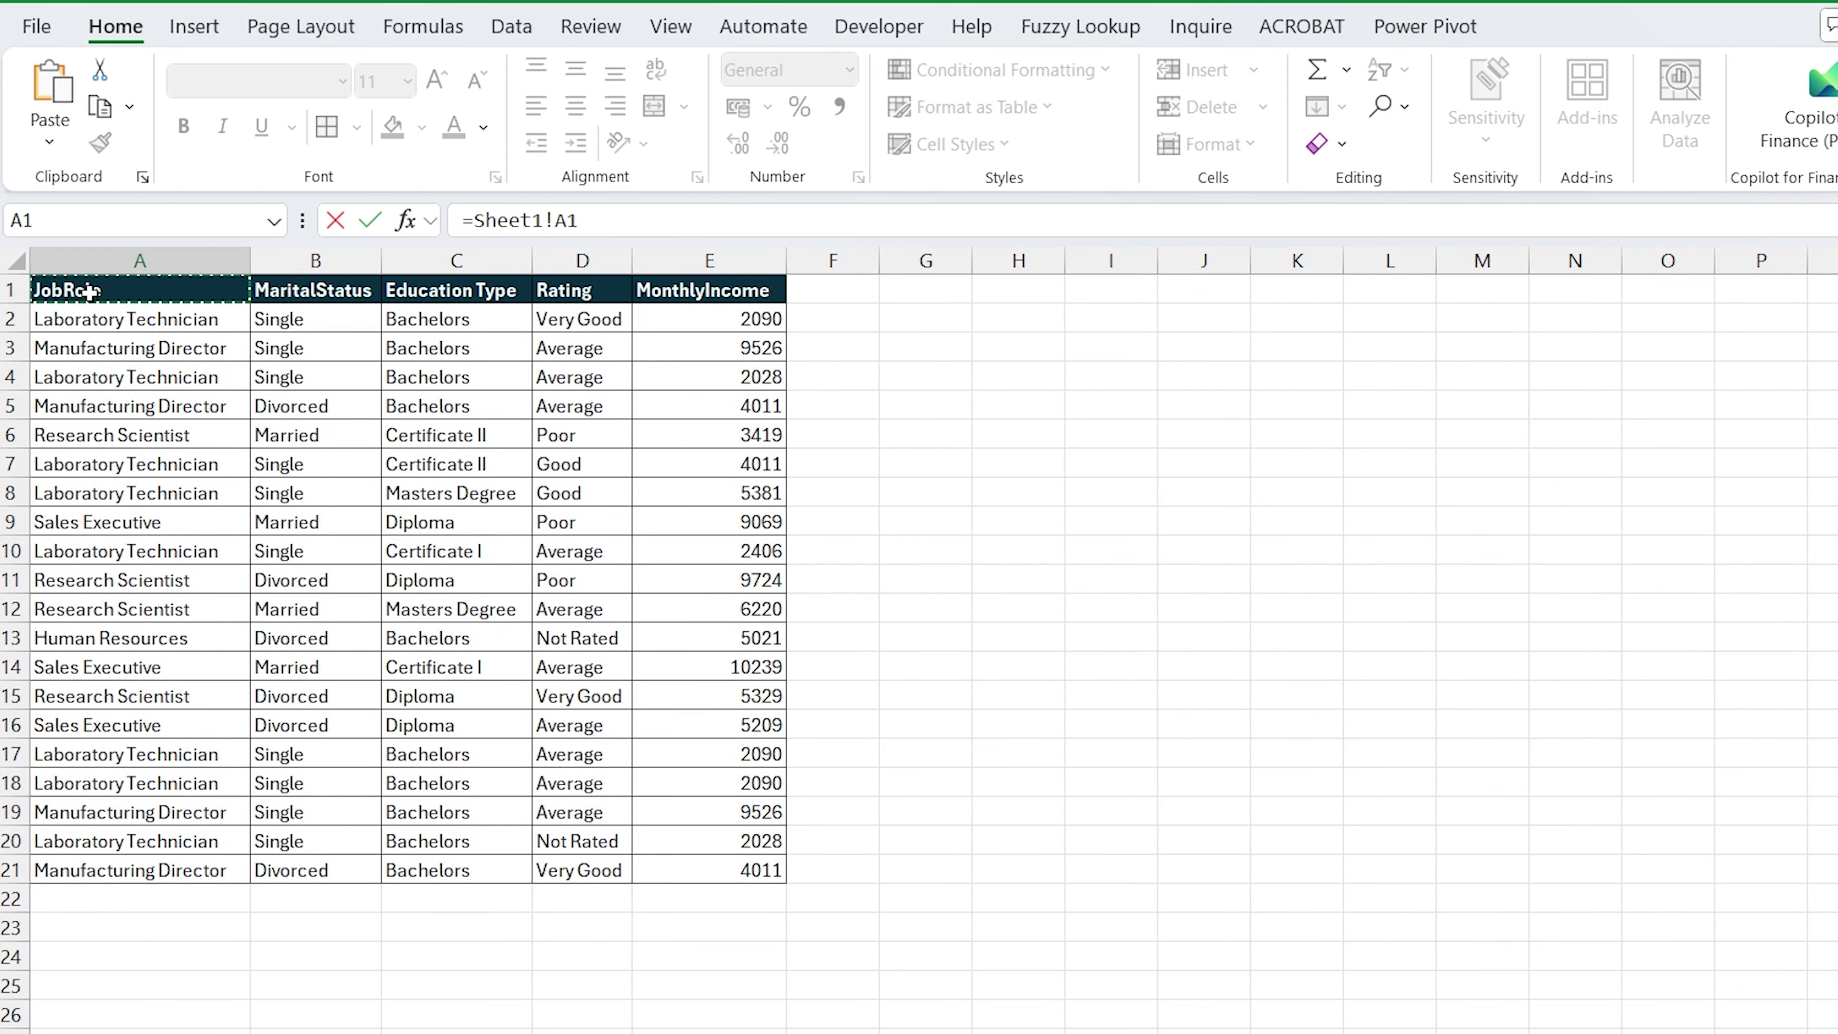
{"action": "key", "text": "Return"}
Fill the link across to column E and down to row 25, then widen column E.
{"action": "left_click", "coordinate": [89, 292]}
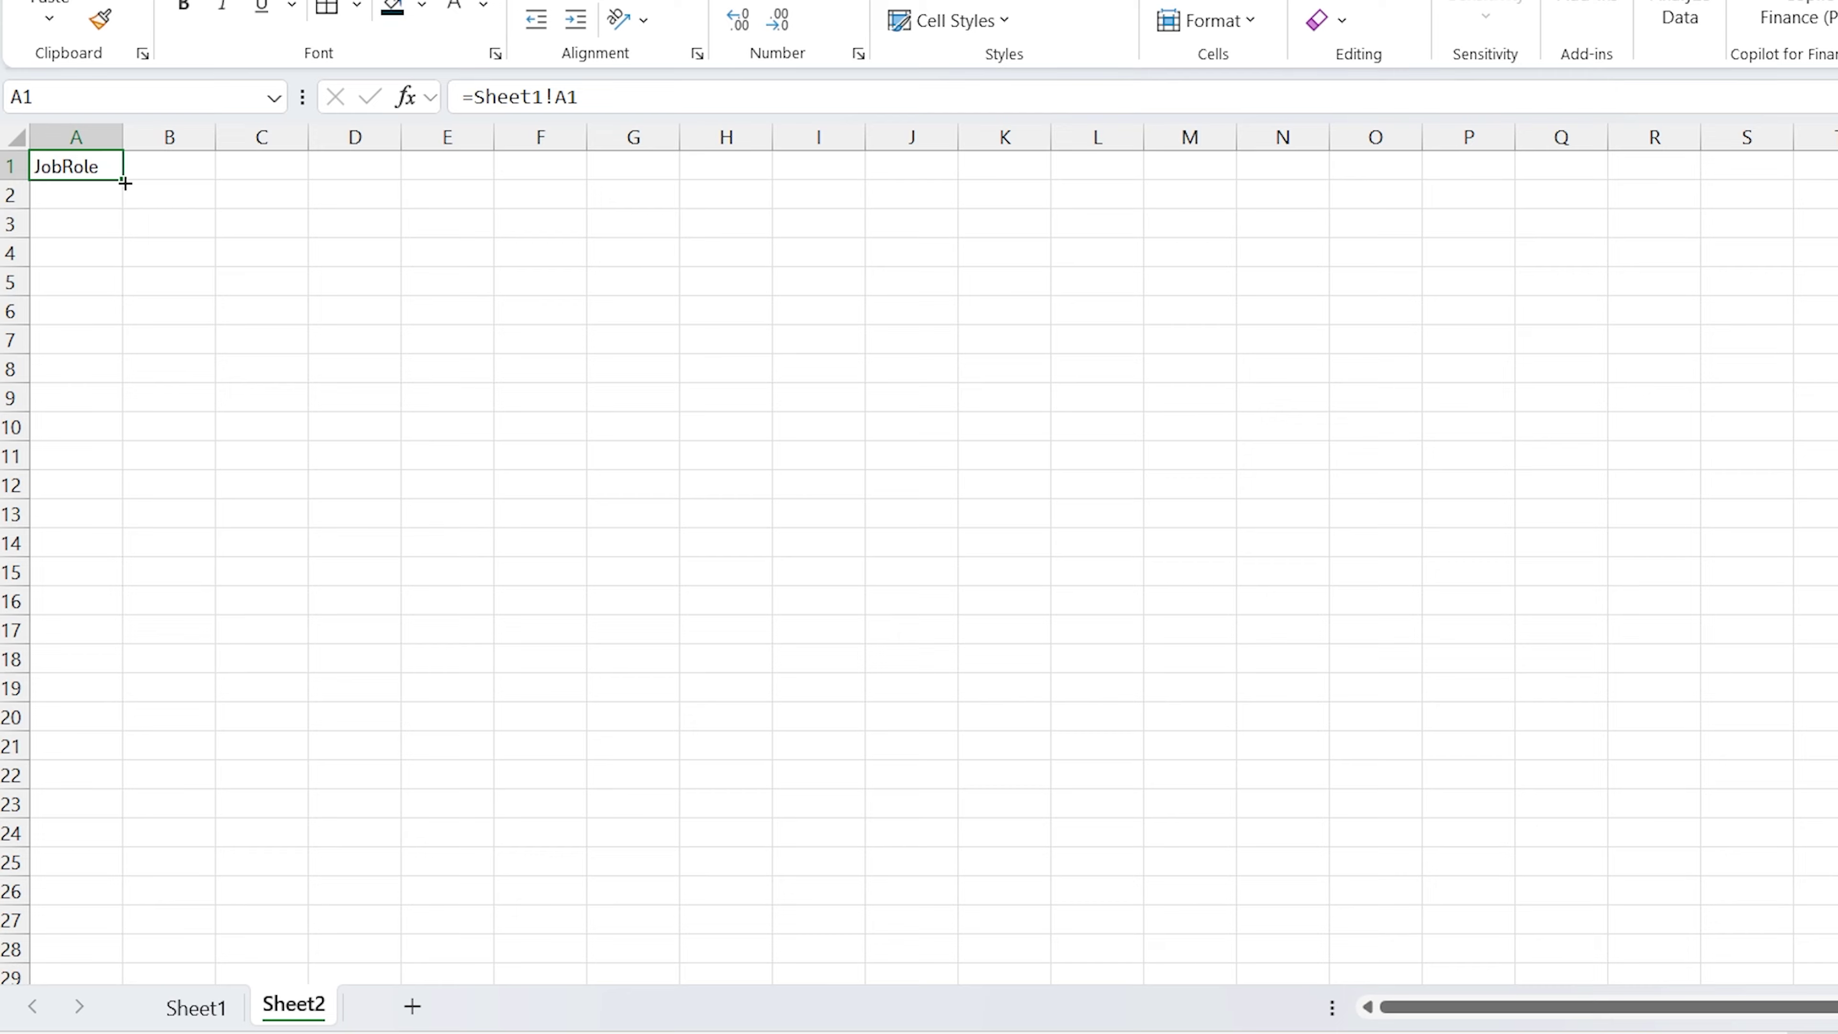
{"action": "left_click_drag", "start_coordinate": [124, 183], "coordinate": [506, 185]}
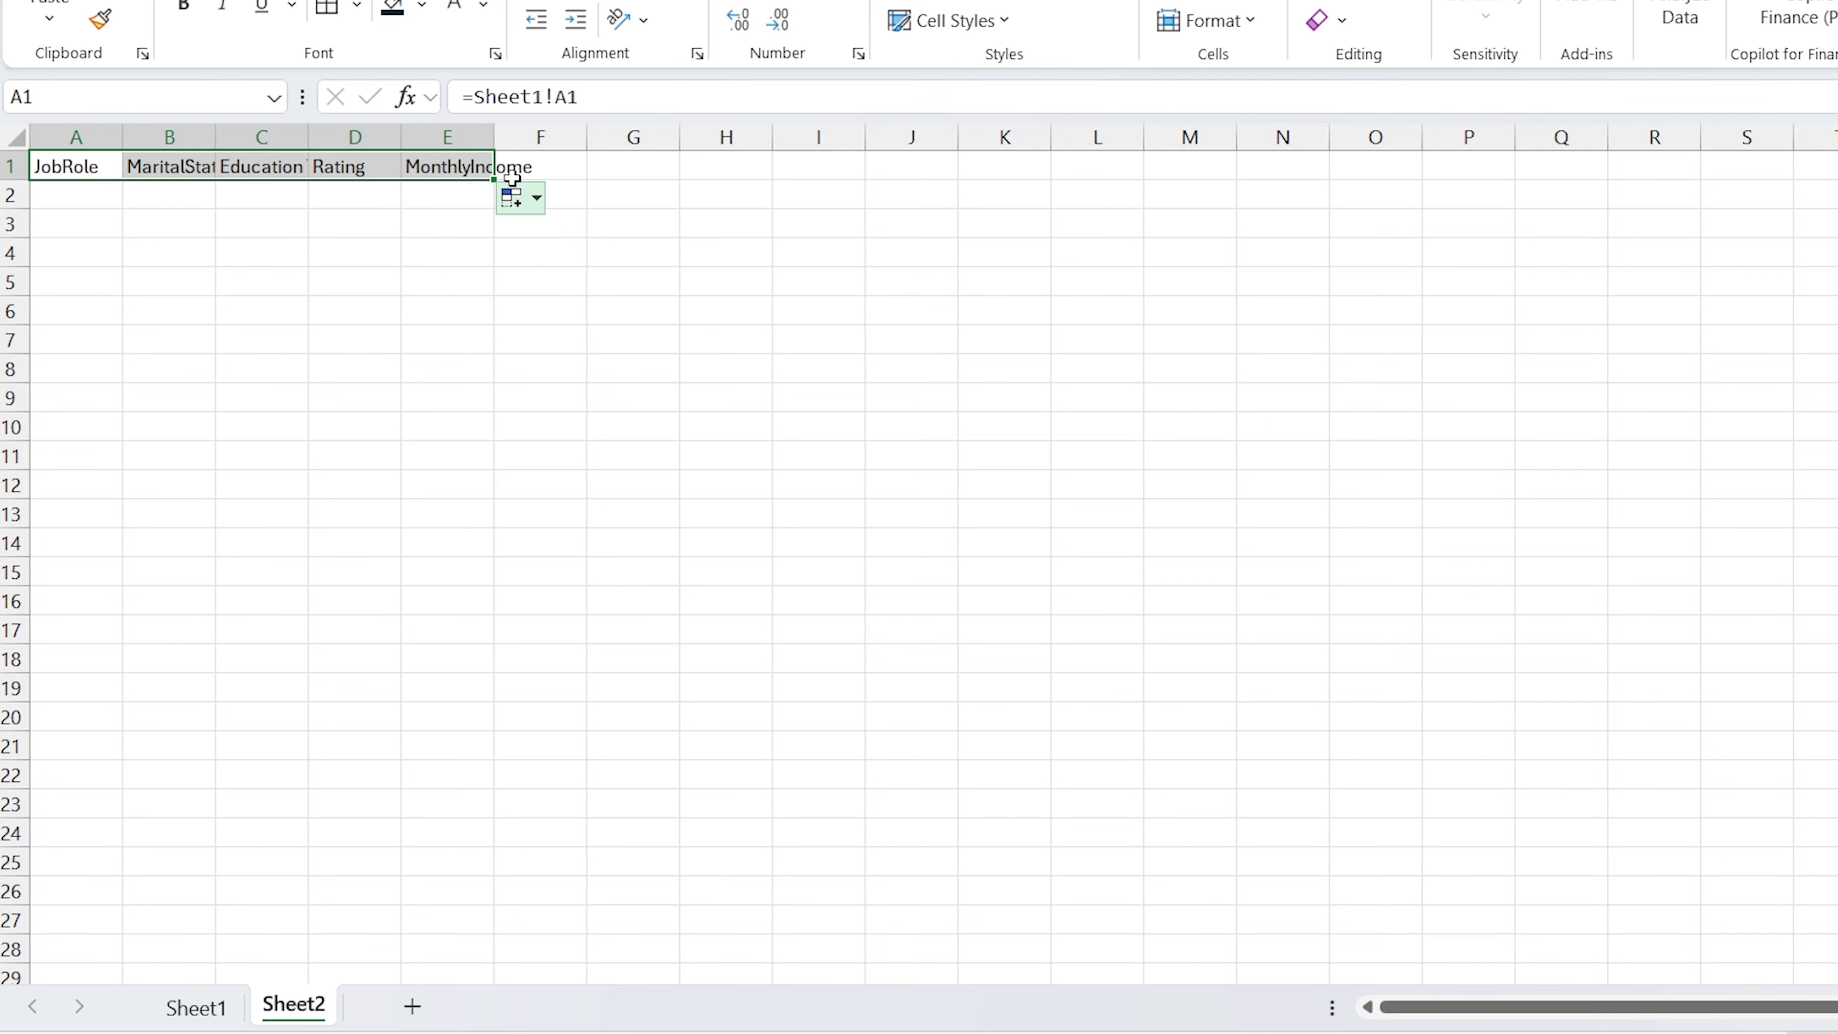
{"action": "left_click_drag", "start_coordinate": [494, 180], "coordinate": [492, 872]}
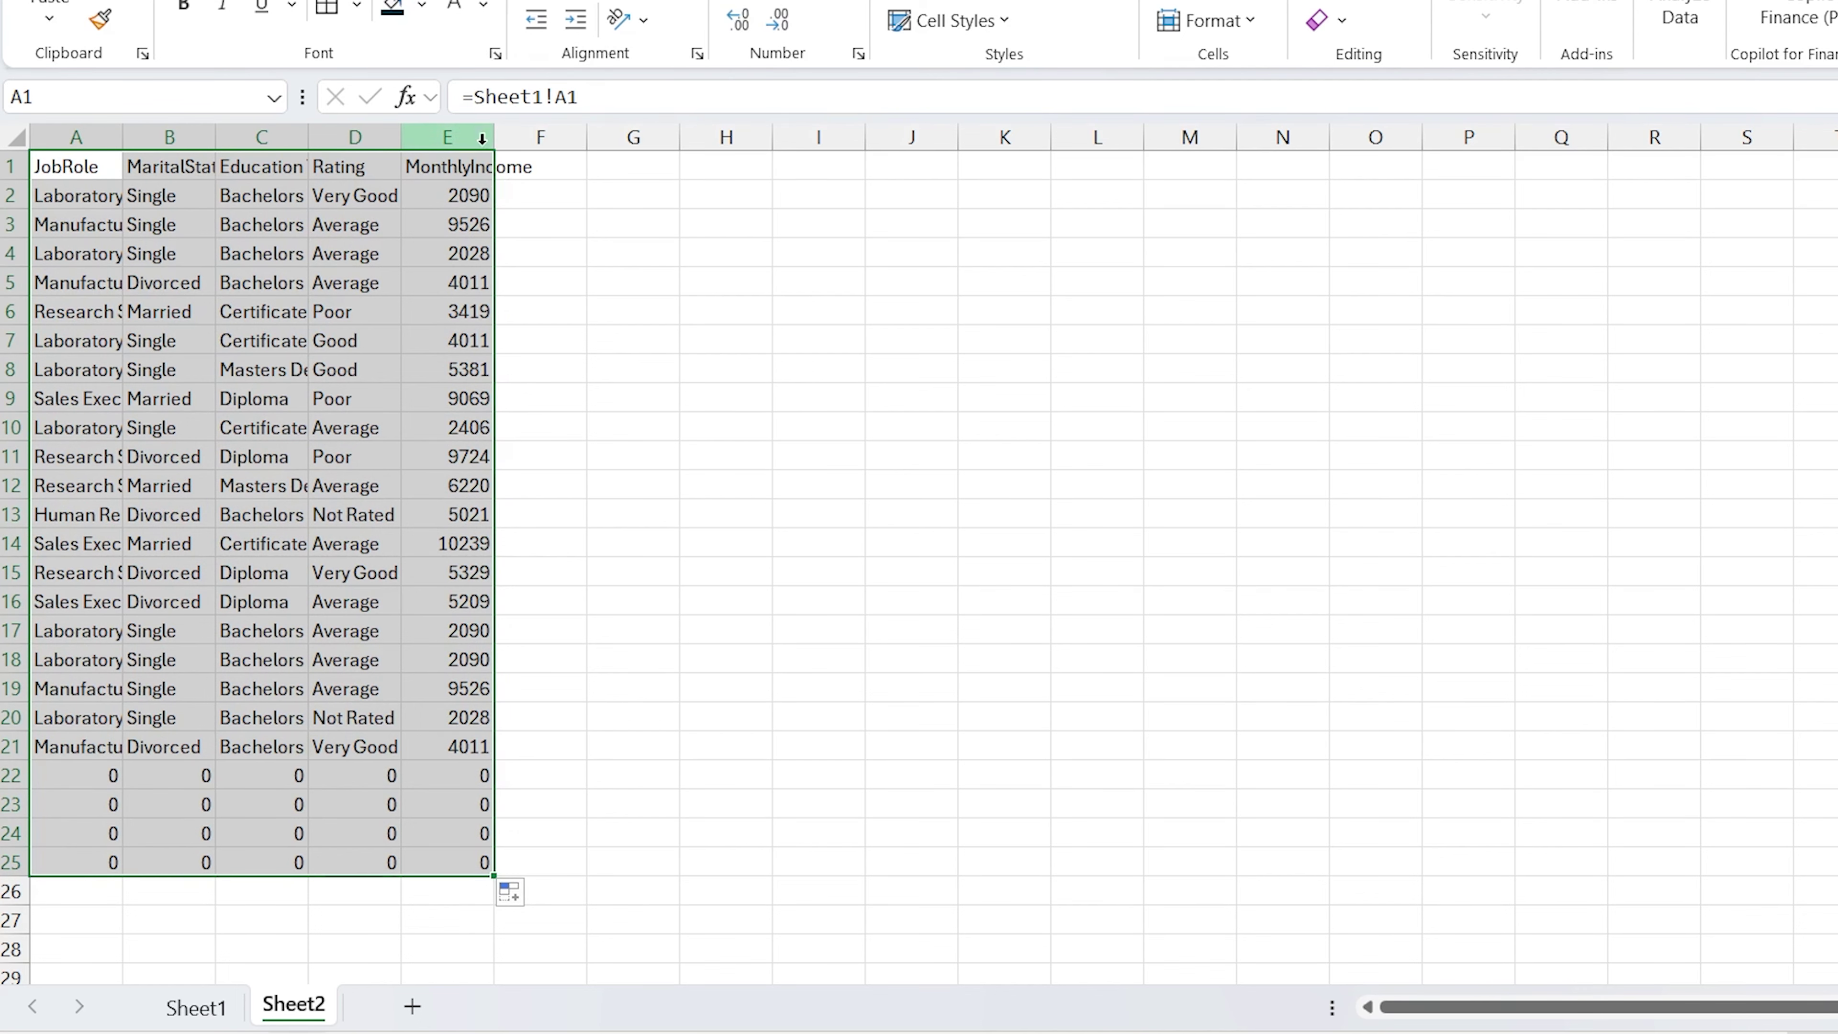
{"action": "left_click_drag", "start_coordinate": [494, 136], "coordinate": [523, 135]}
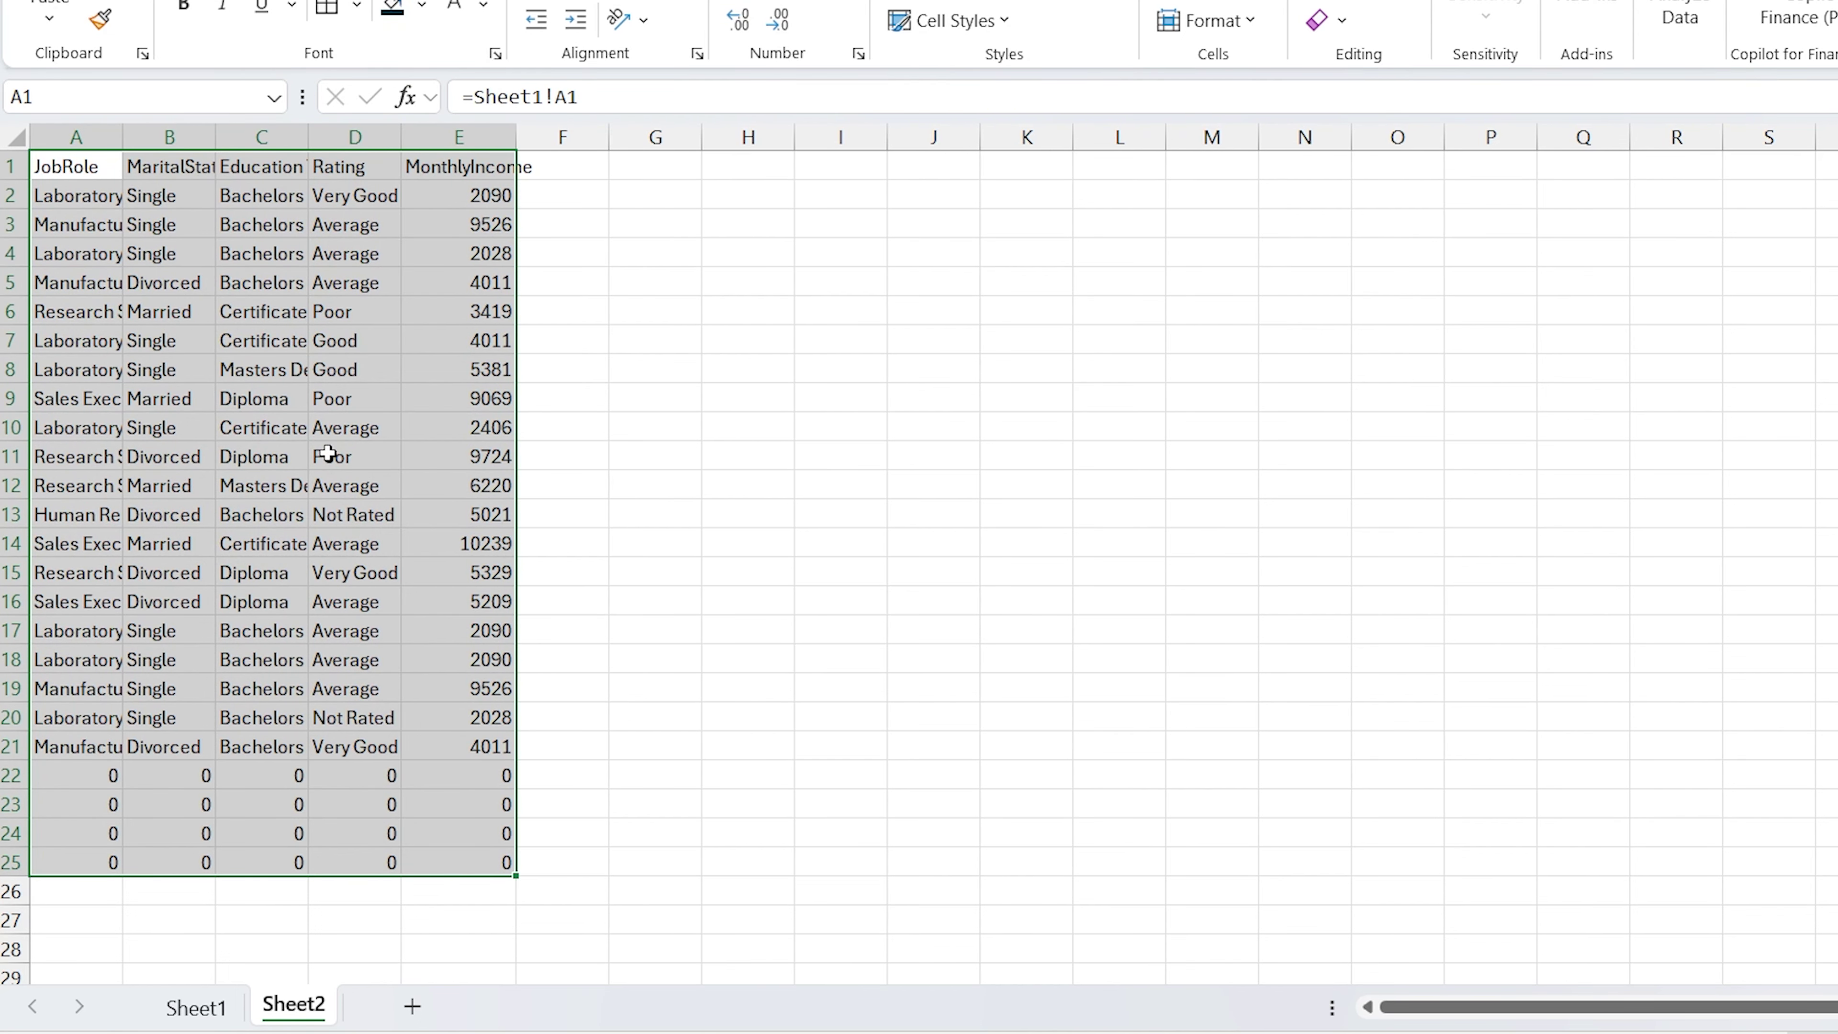
Inspect the zero-valued rows 22–25, trying an edit of A22's formula and cancelling it.
{"action": "left_click", "coordinate": [76, 197]}
{"action": "left_click_drag", "start_coordinate": [82, 777], "coordinate": [465, 856]}
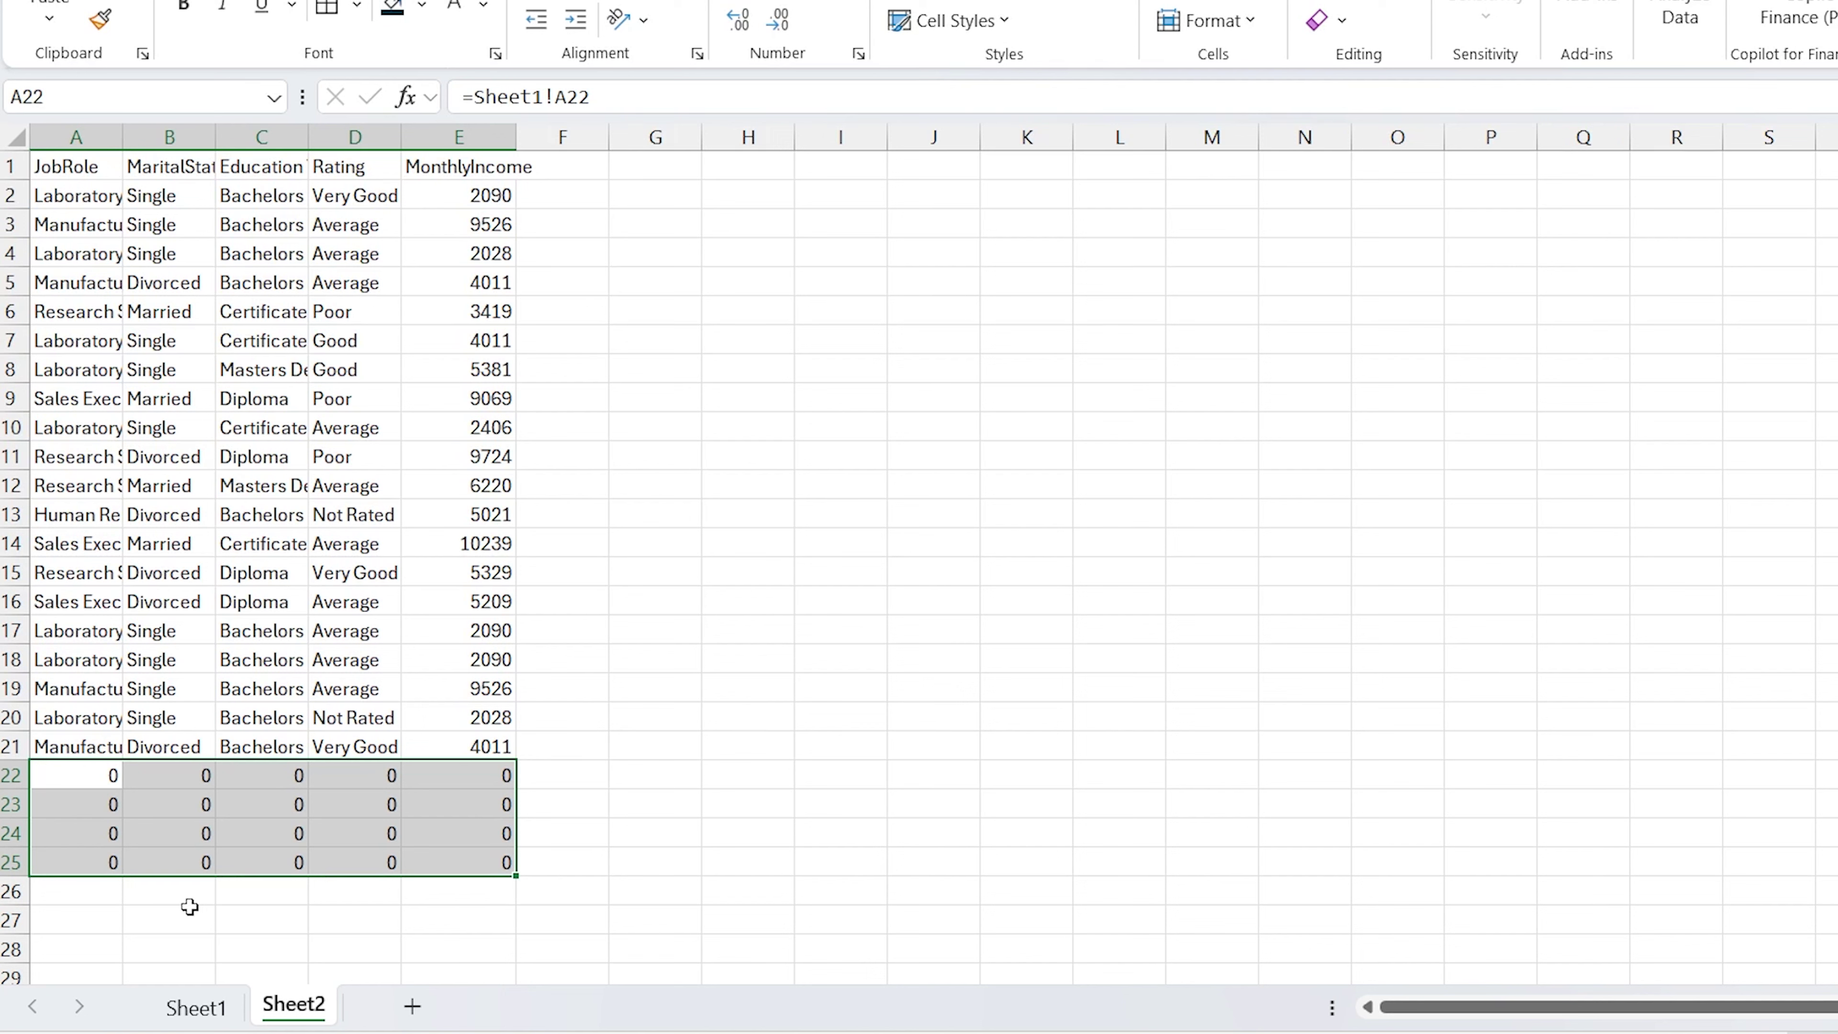
{"action": "left_click", "coordinate": [90, 782]}
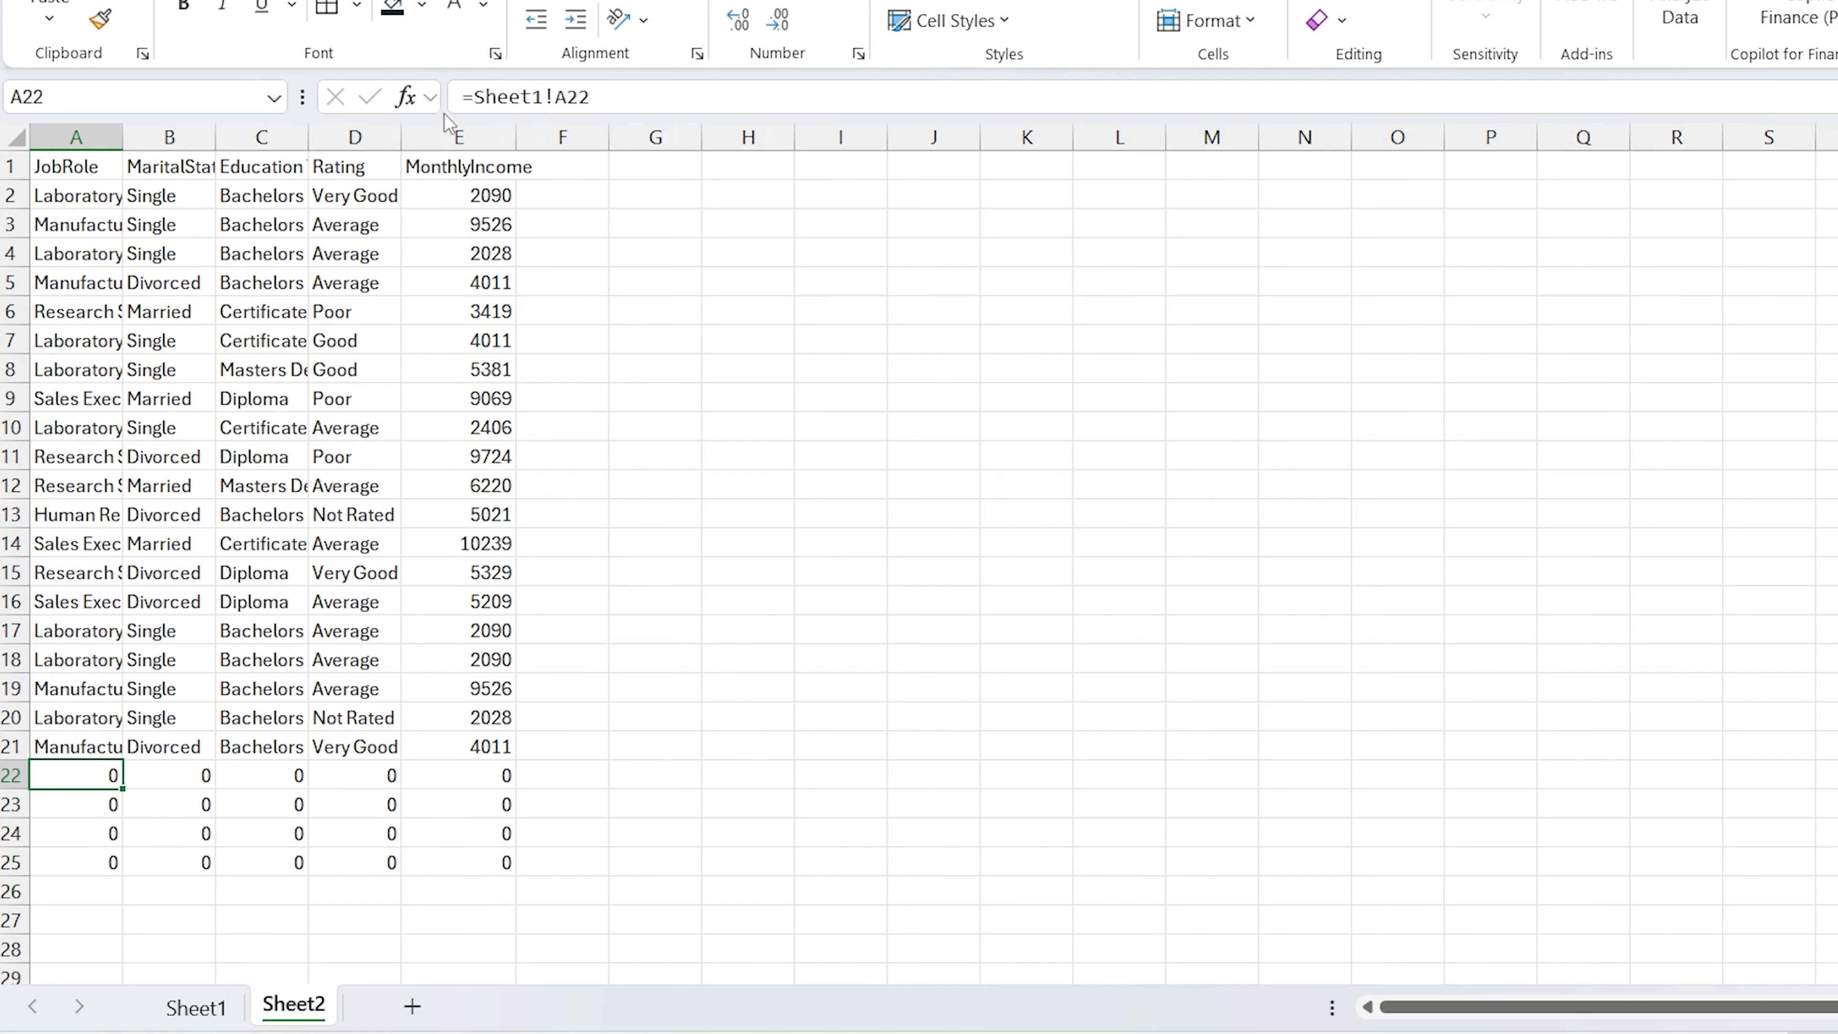
{"action": "left_click", "coordinate": [465, 87]}
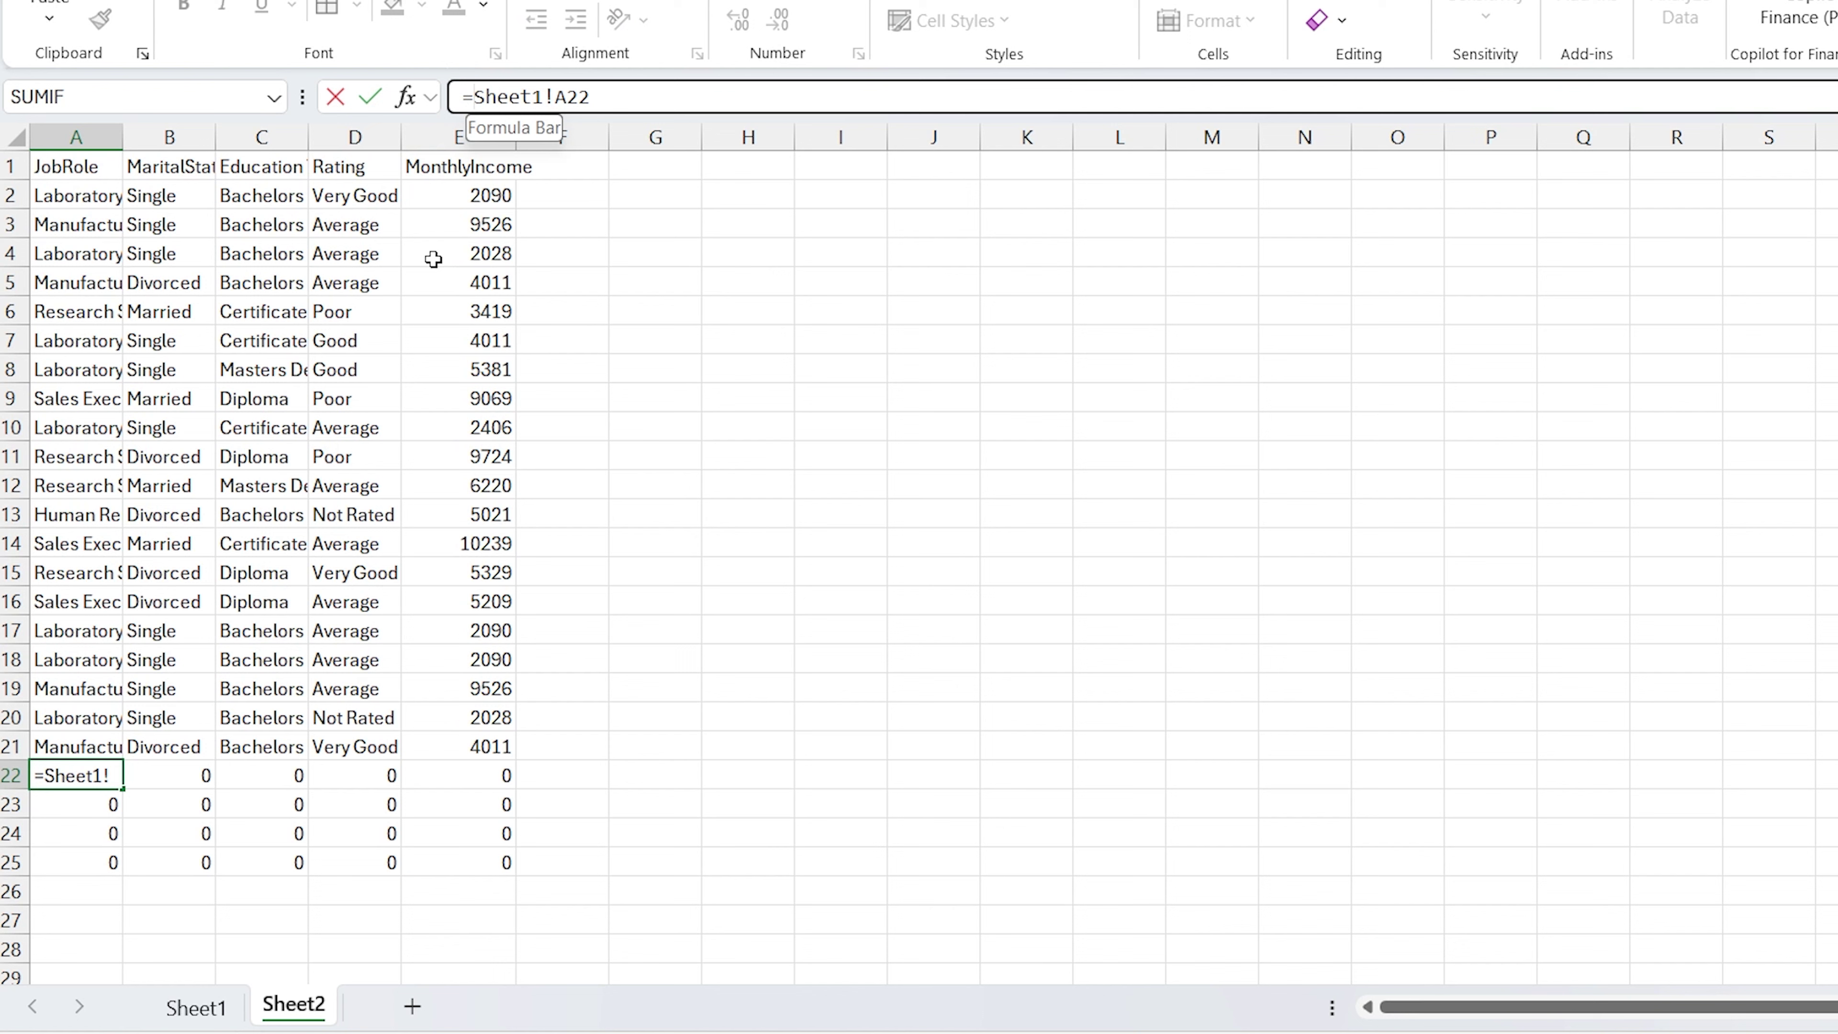
{"action": "left_click", "coordinate": [70, 169]}
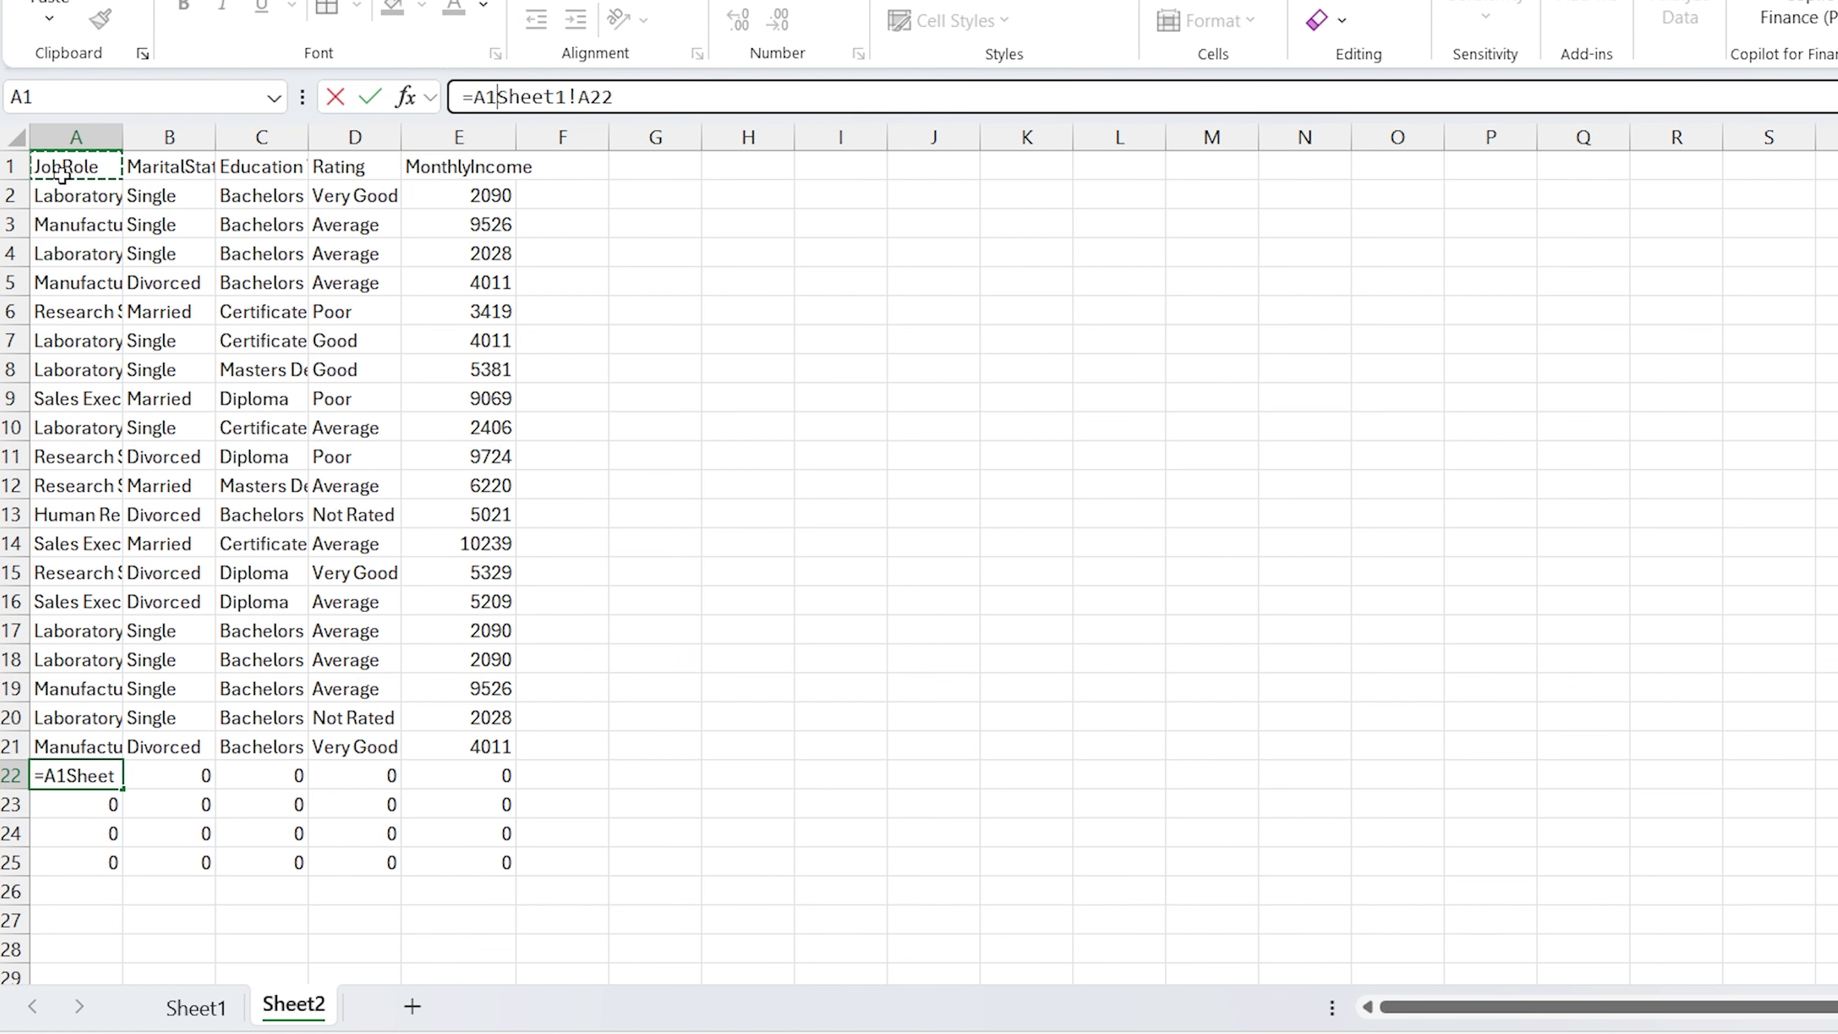
{"action": "key", "text": "Escape"}
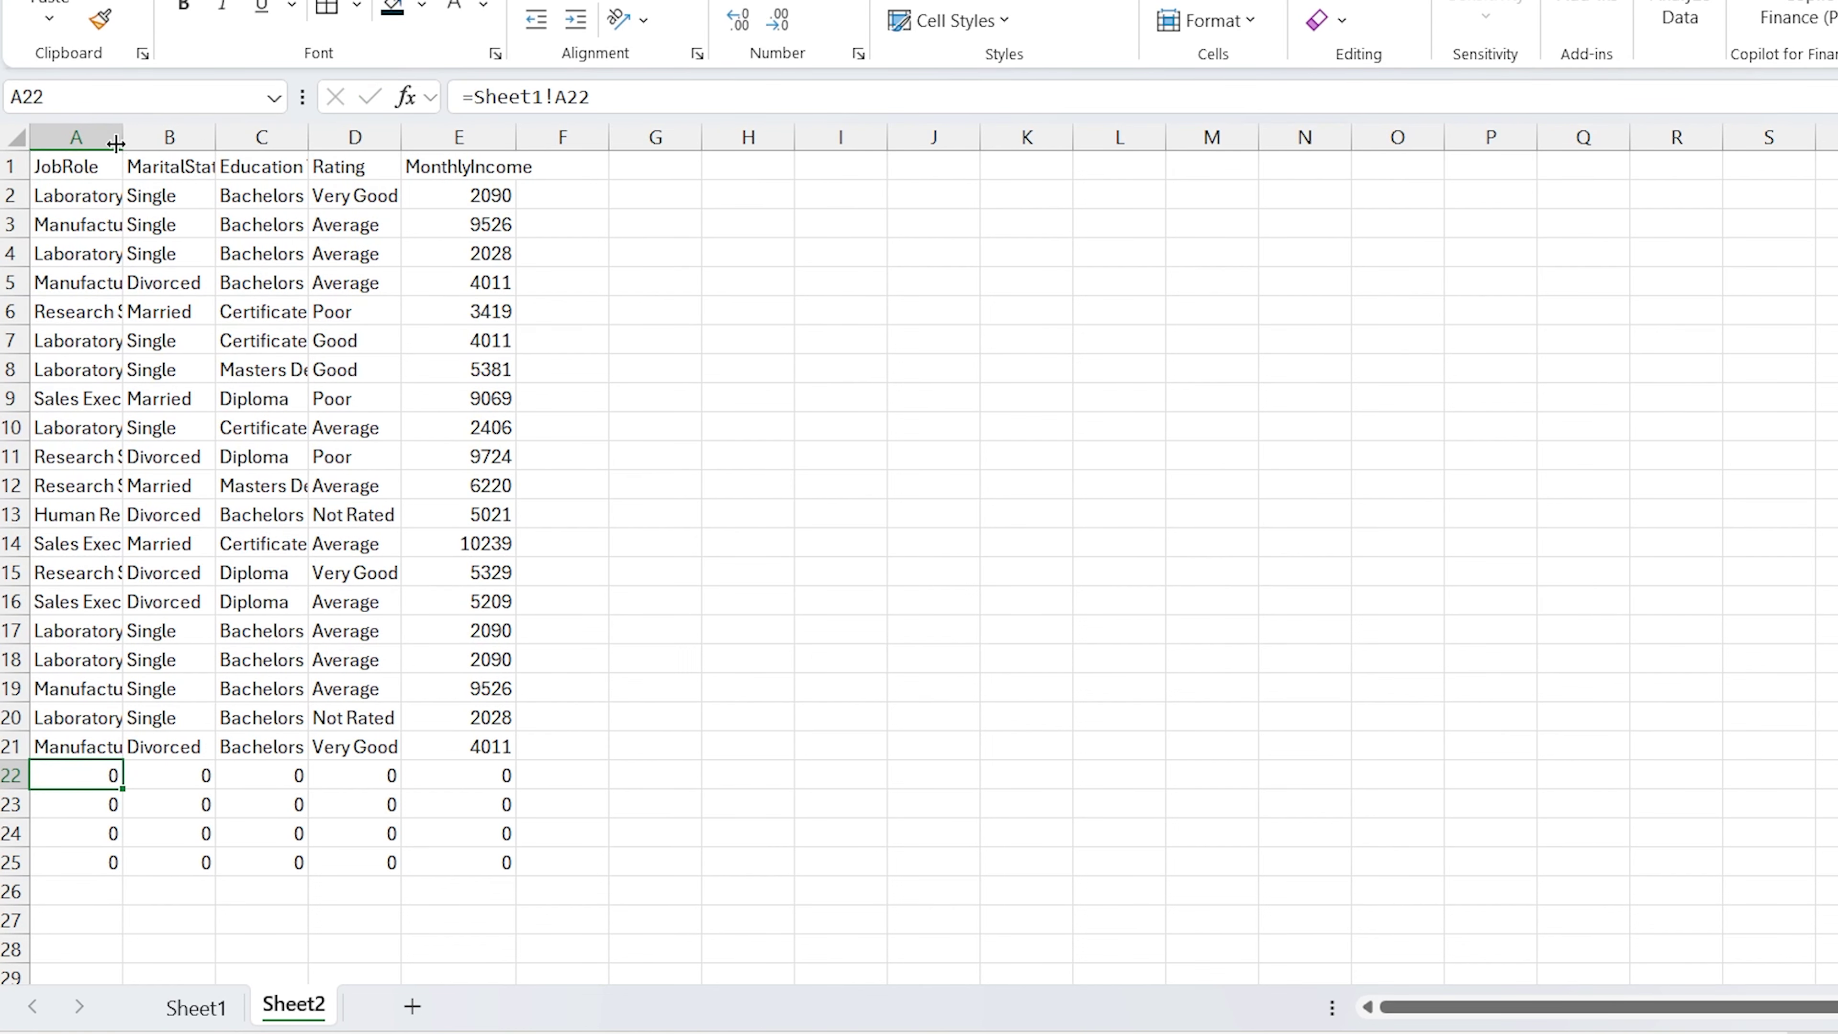
Widen column A so job titles like Laboratory Technician show in full.
{"action": "left_click", "coordinate": [73, 166]}
{"action": "left_click_drag", "start_coordinate": [123, 138], "coordinate": [210, 138]}
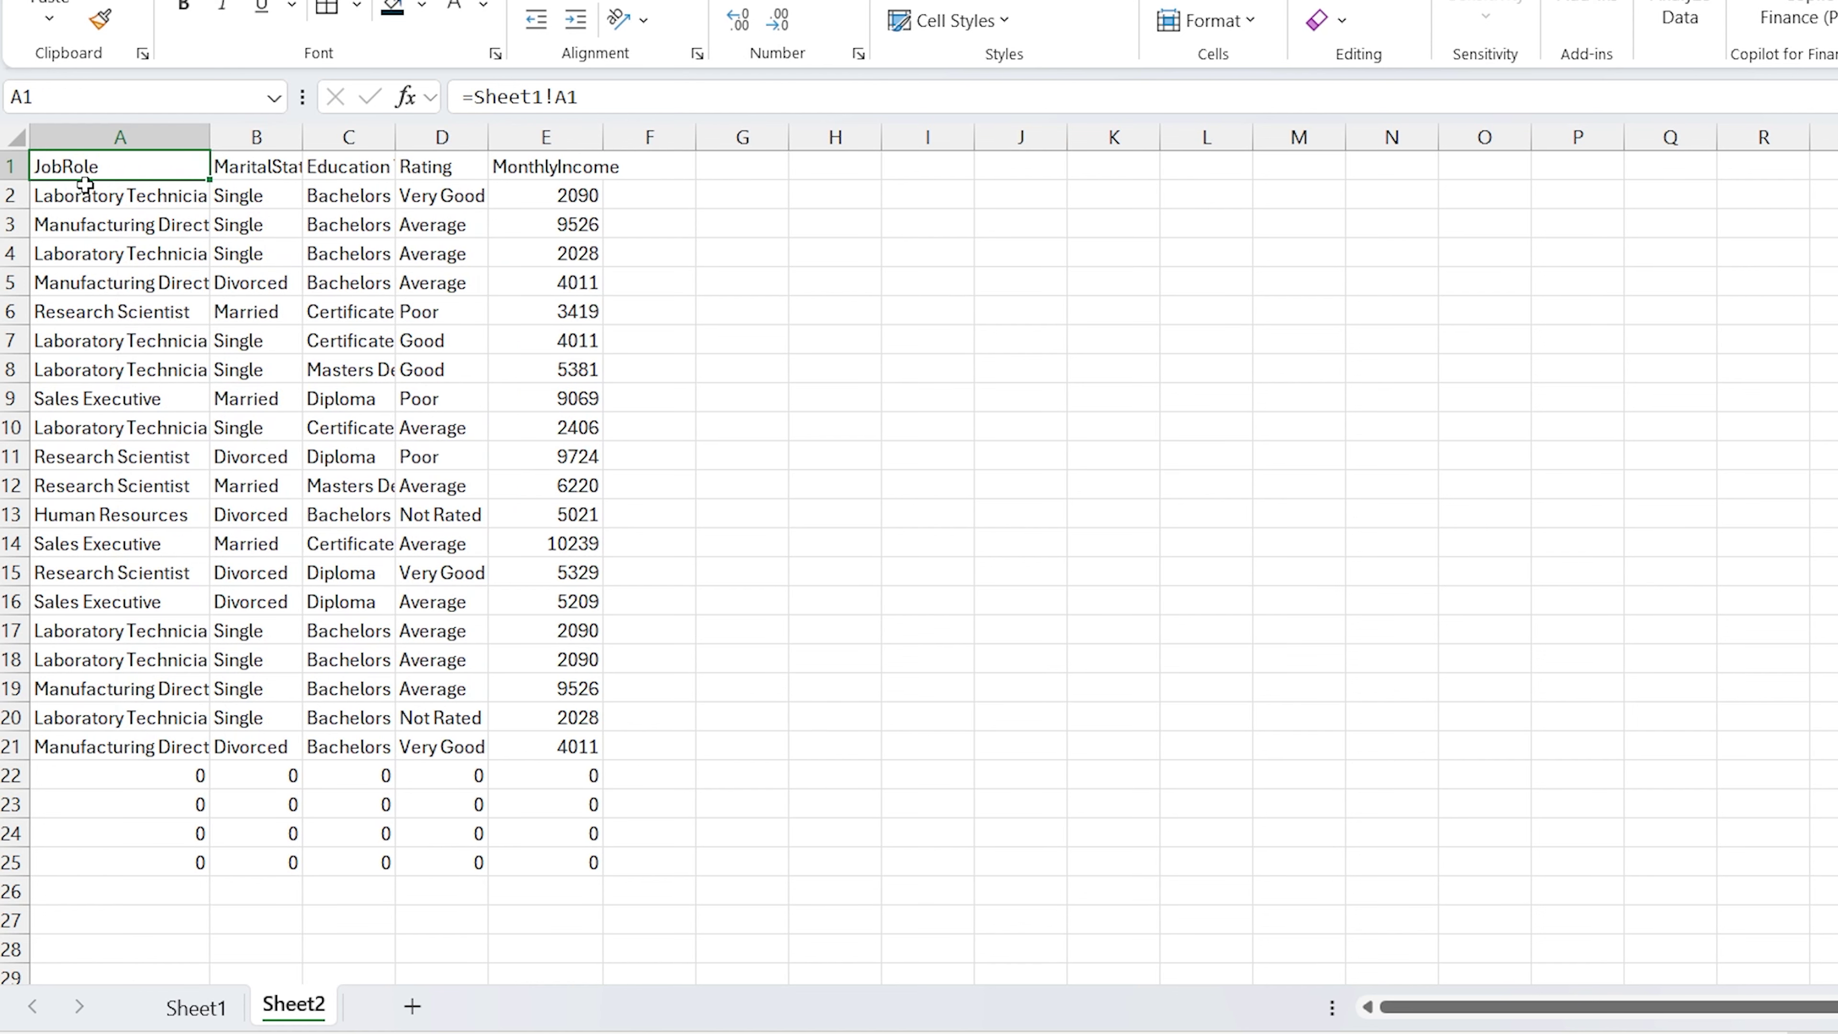
{"action": "key", "text": "F2"}
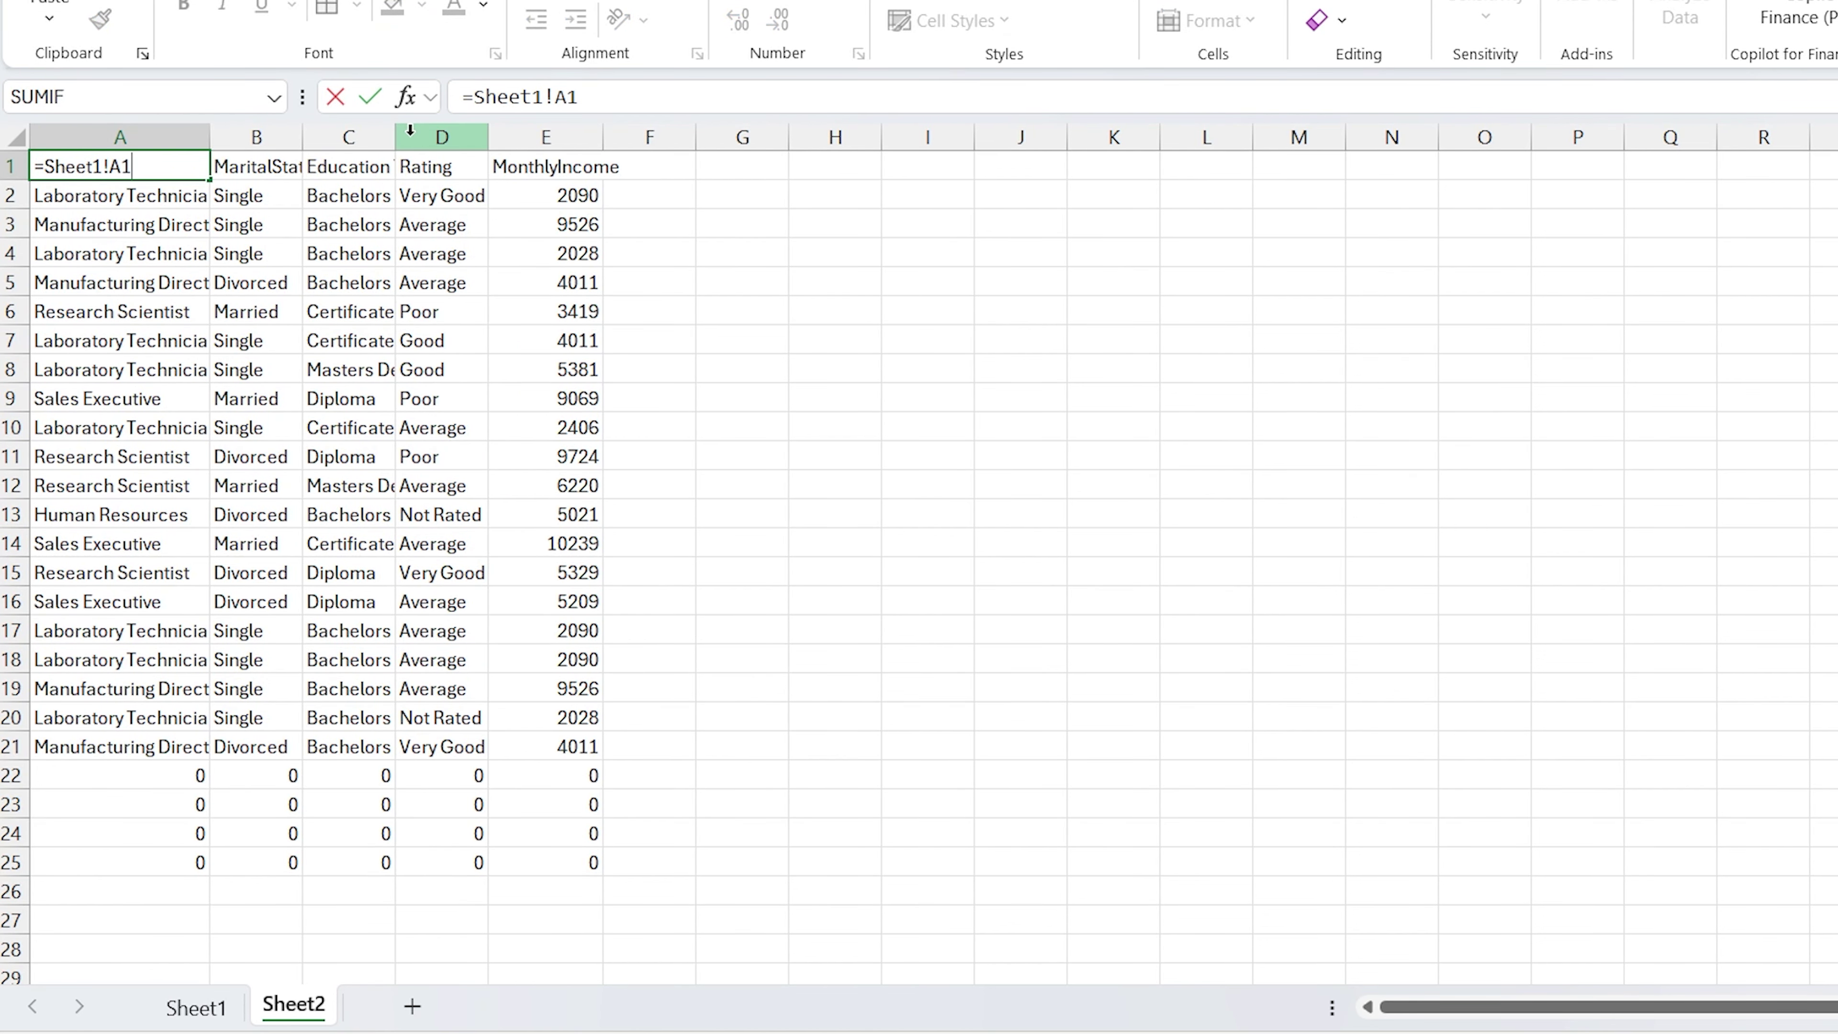
Rewrite A1's formula as =IF(Sheet1!A1=0,"",Sheet1!A1).
{"action": "left_click", "coordinate": [478, 97]}
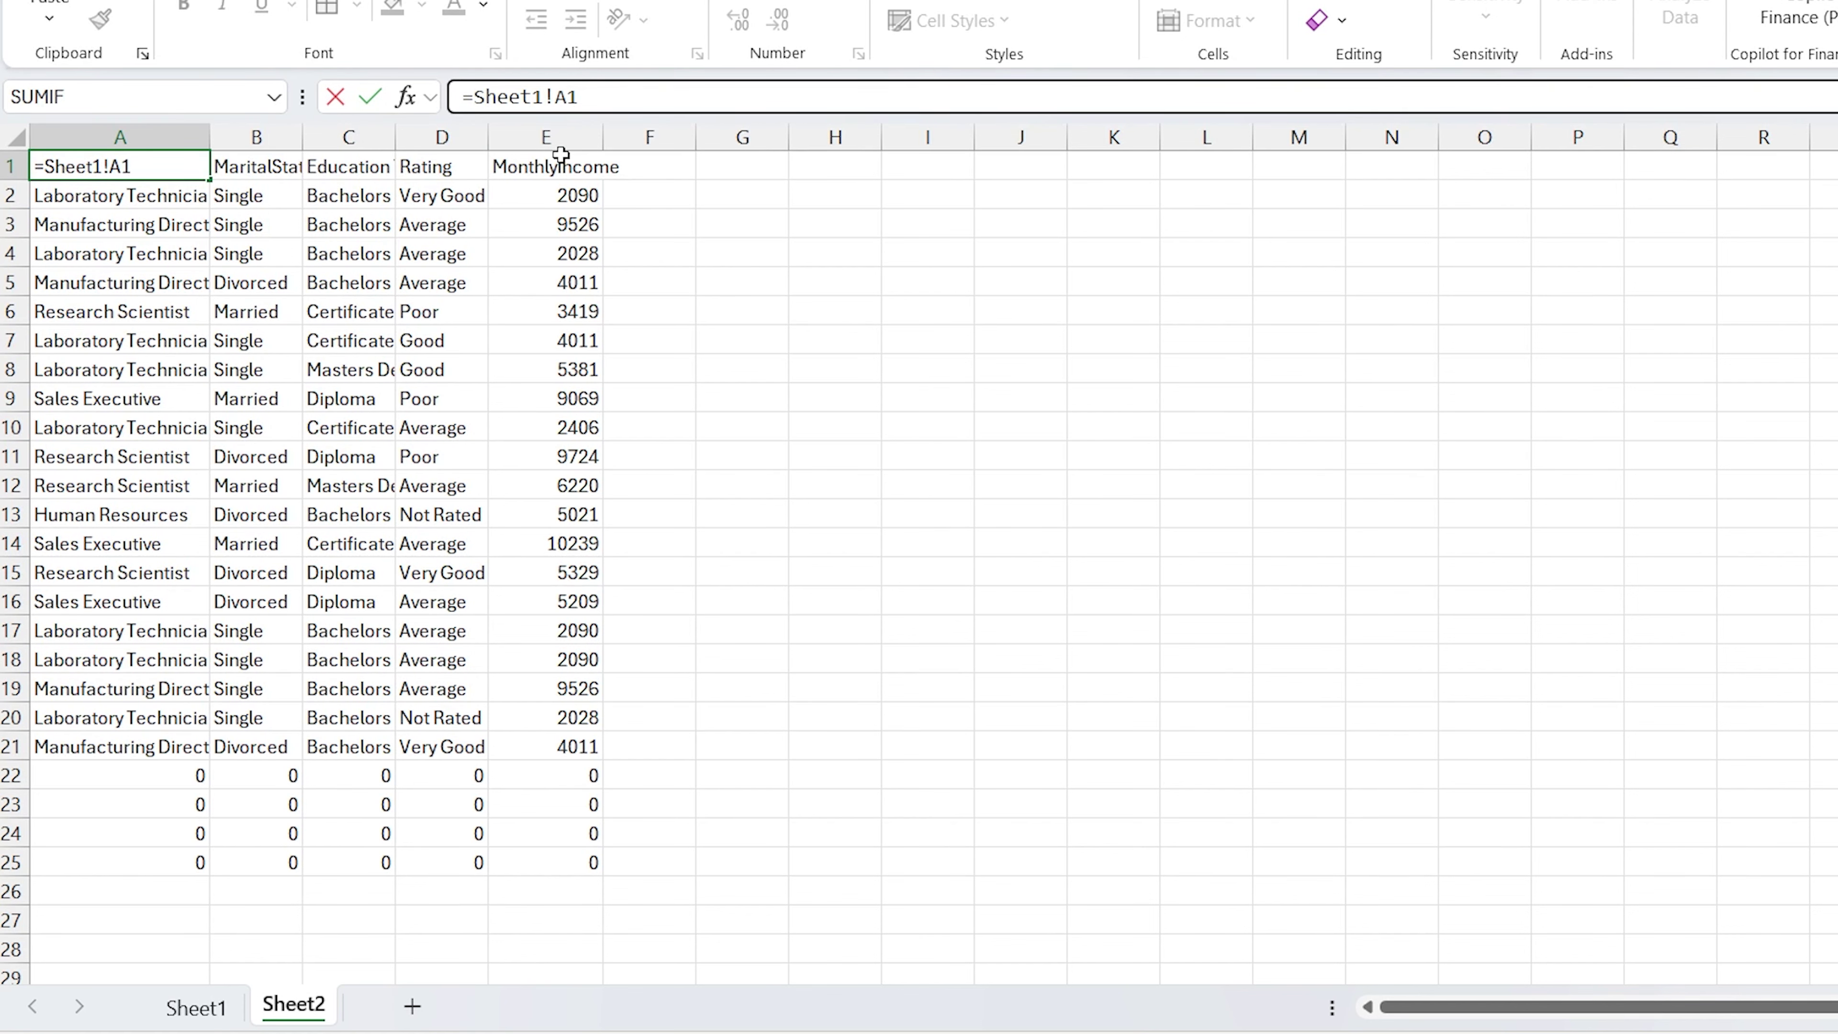
{"action": "type", "text": "IF("}
{"action": "left_click", "coordinate": [667, 97]}
{"action": "type", "text": "="}
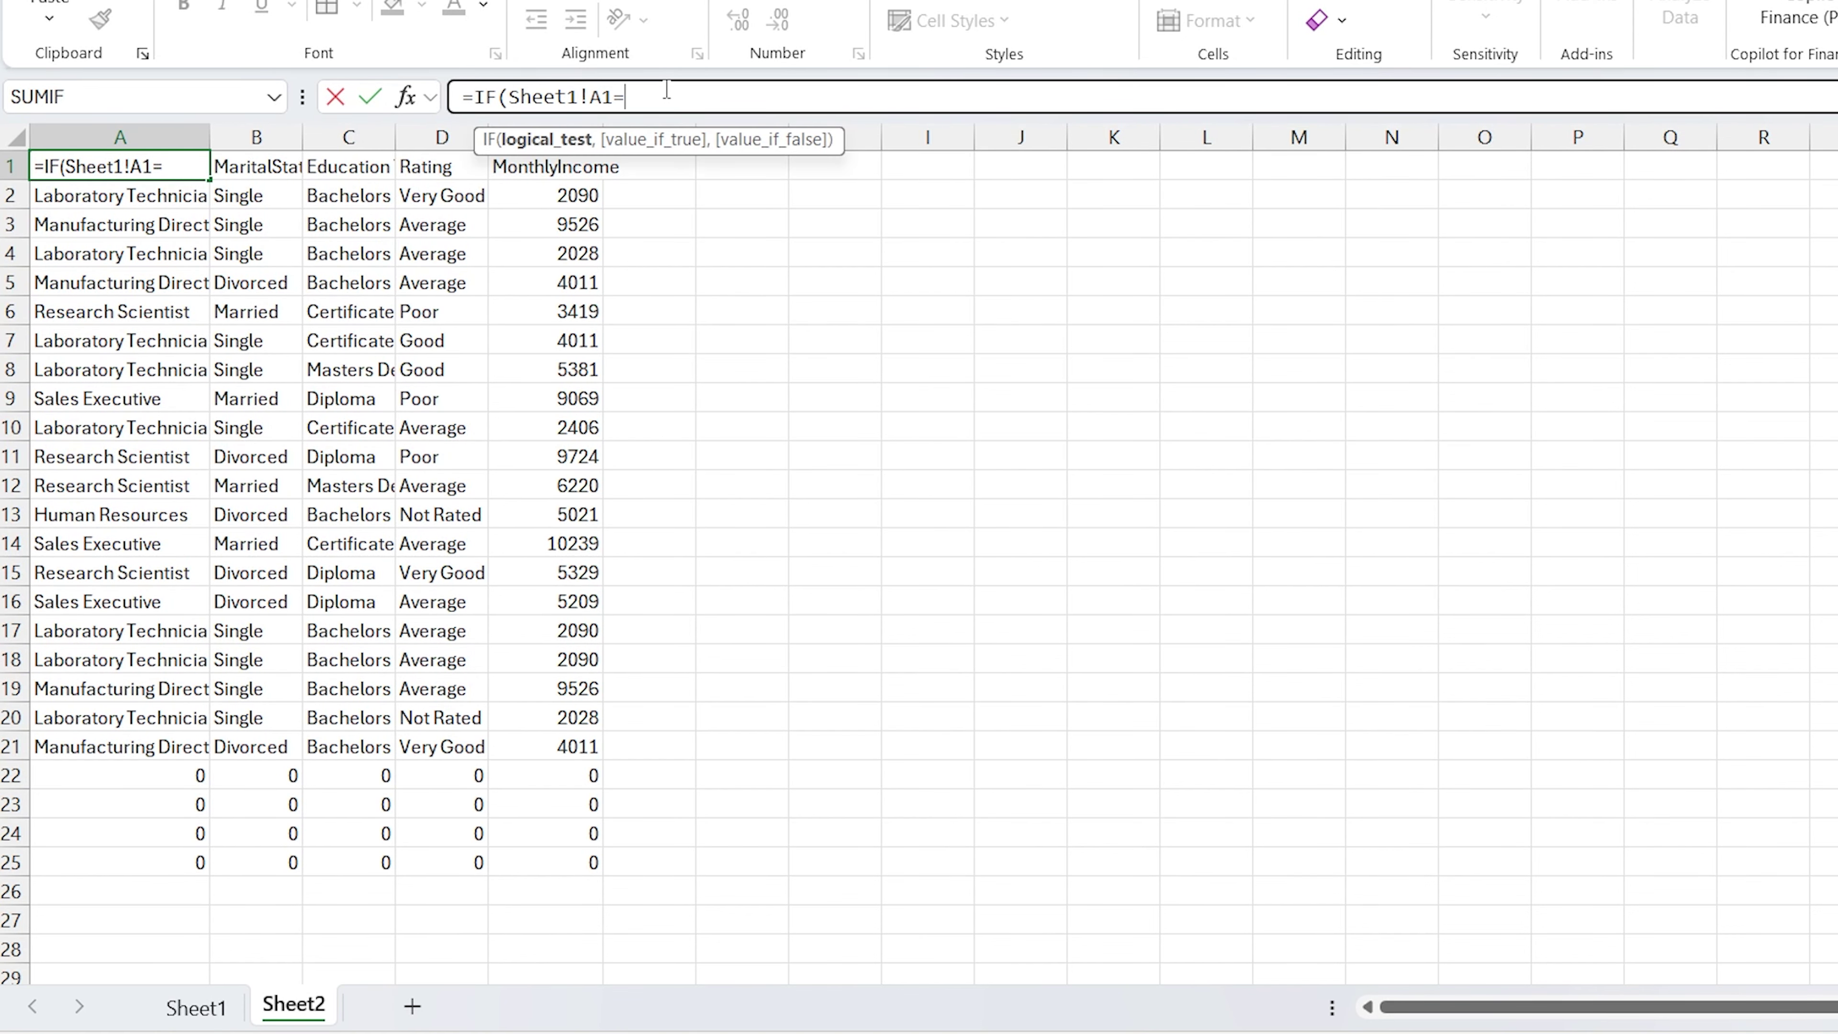
{"action": "type", "text": "\"\","}
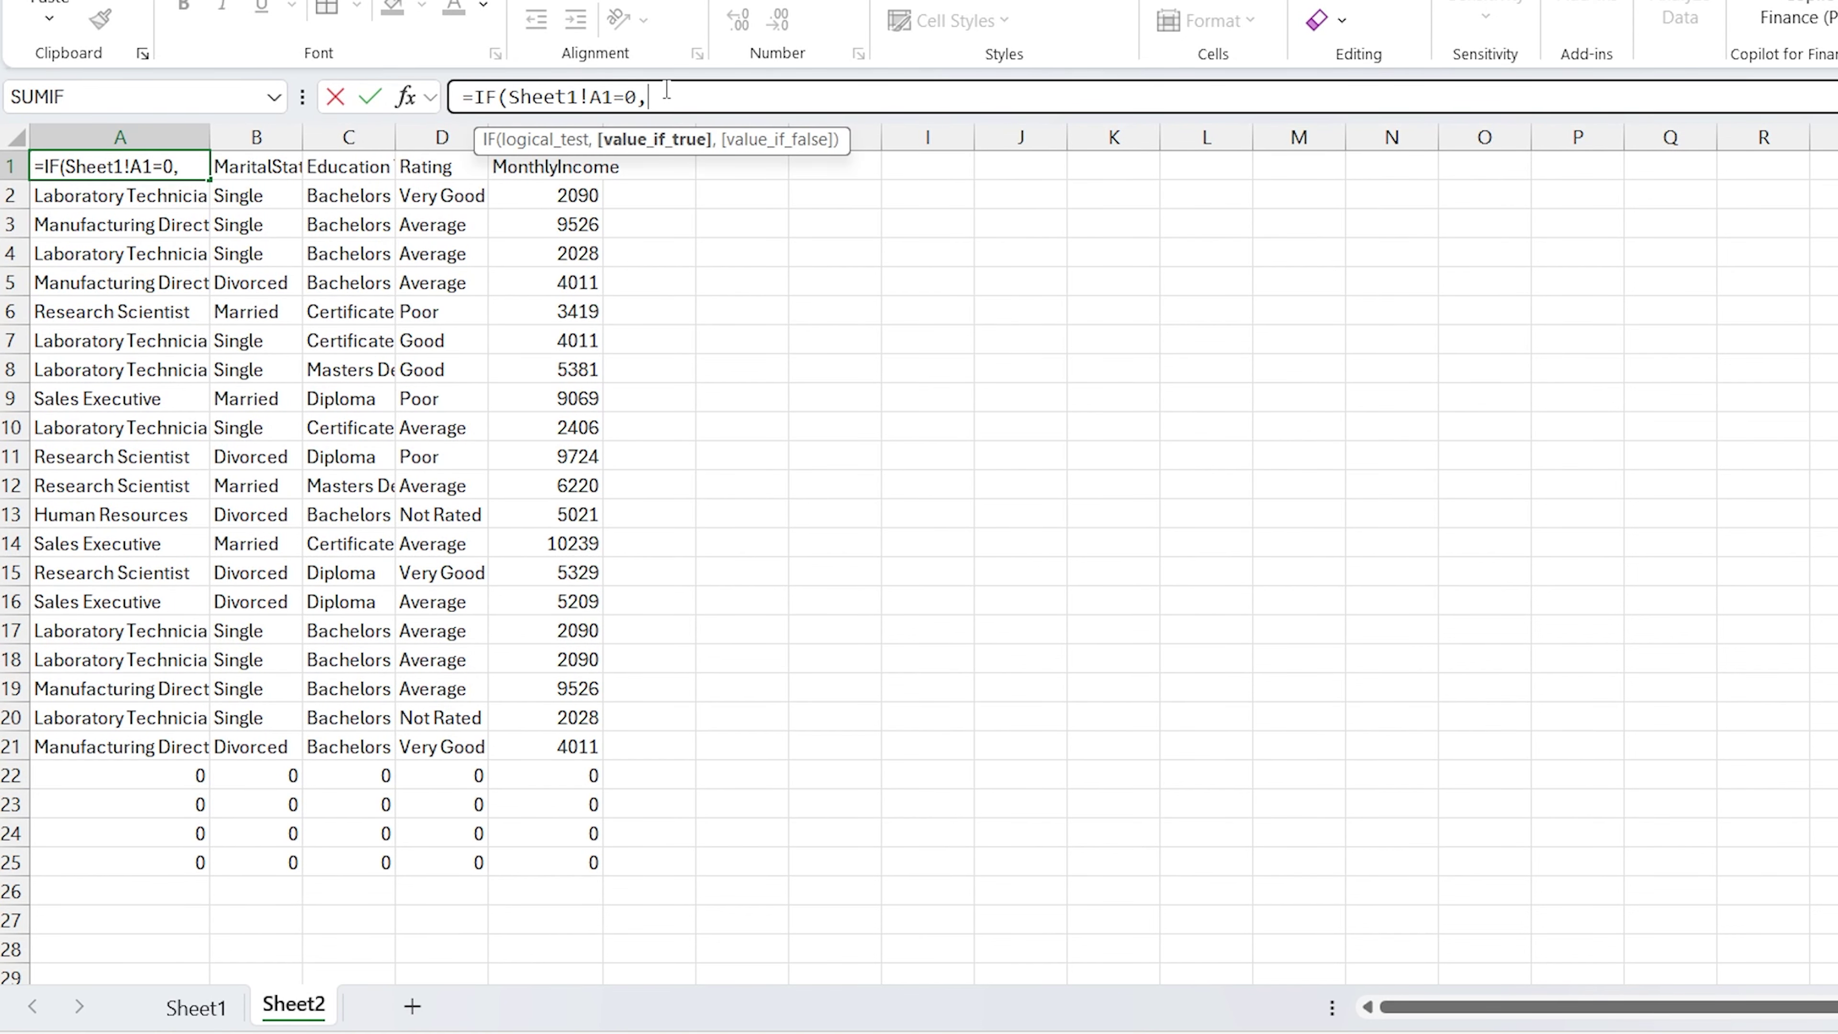
{"action": "type", "text": ","}
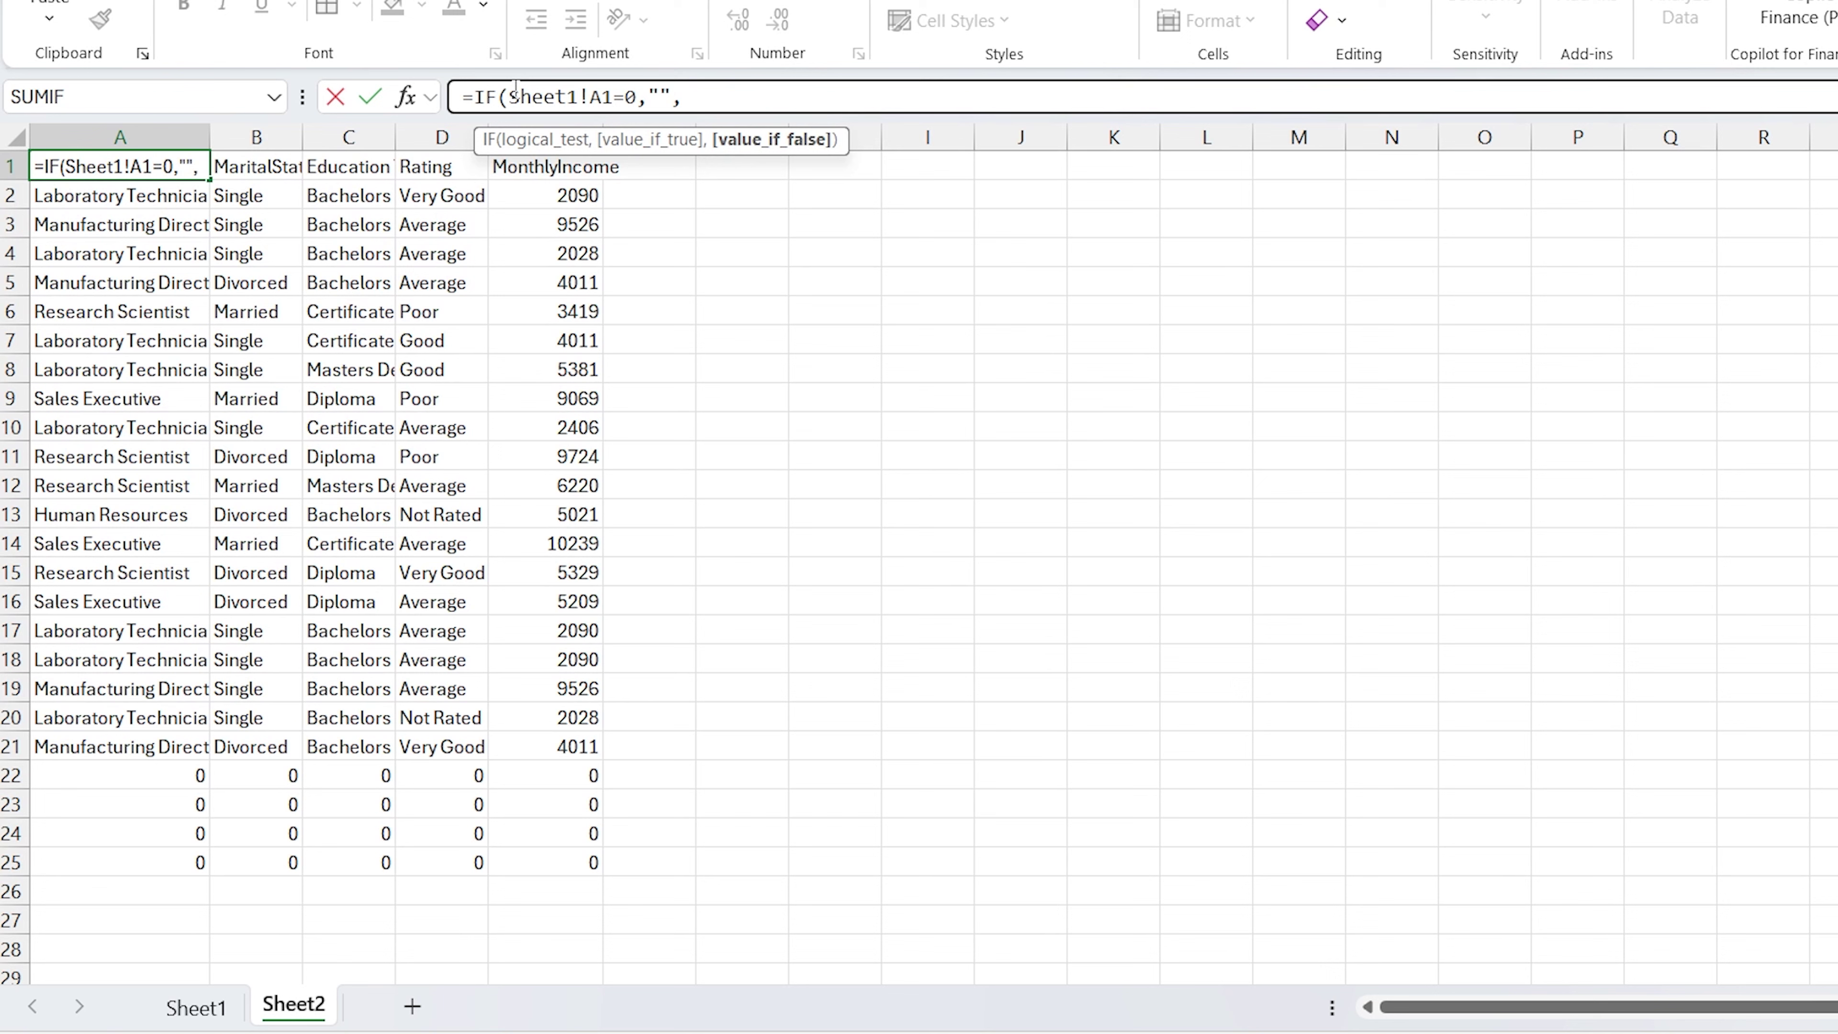
{"action": "left_click_drag", "start_coordinate": [510, 97], "coordinate": [617, 97]}
{"action": "key", "text": "ctrl+c"}
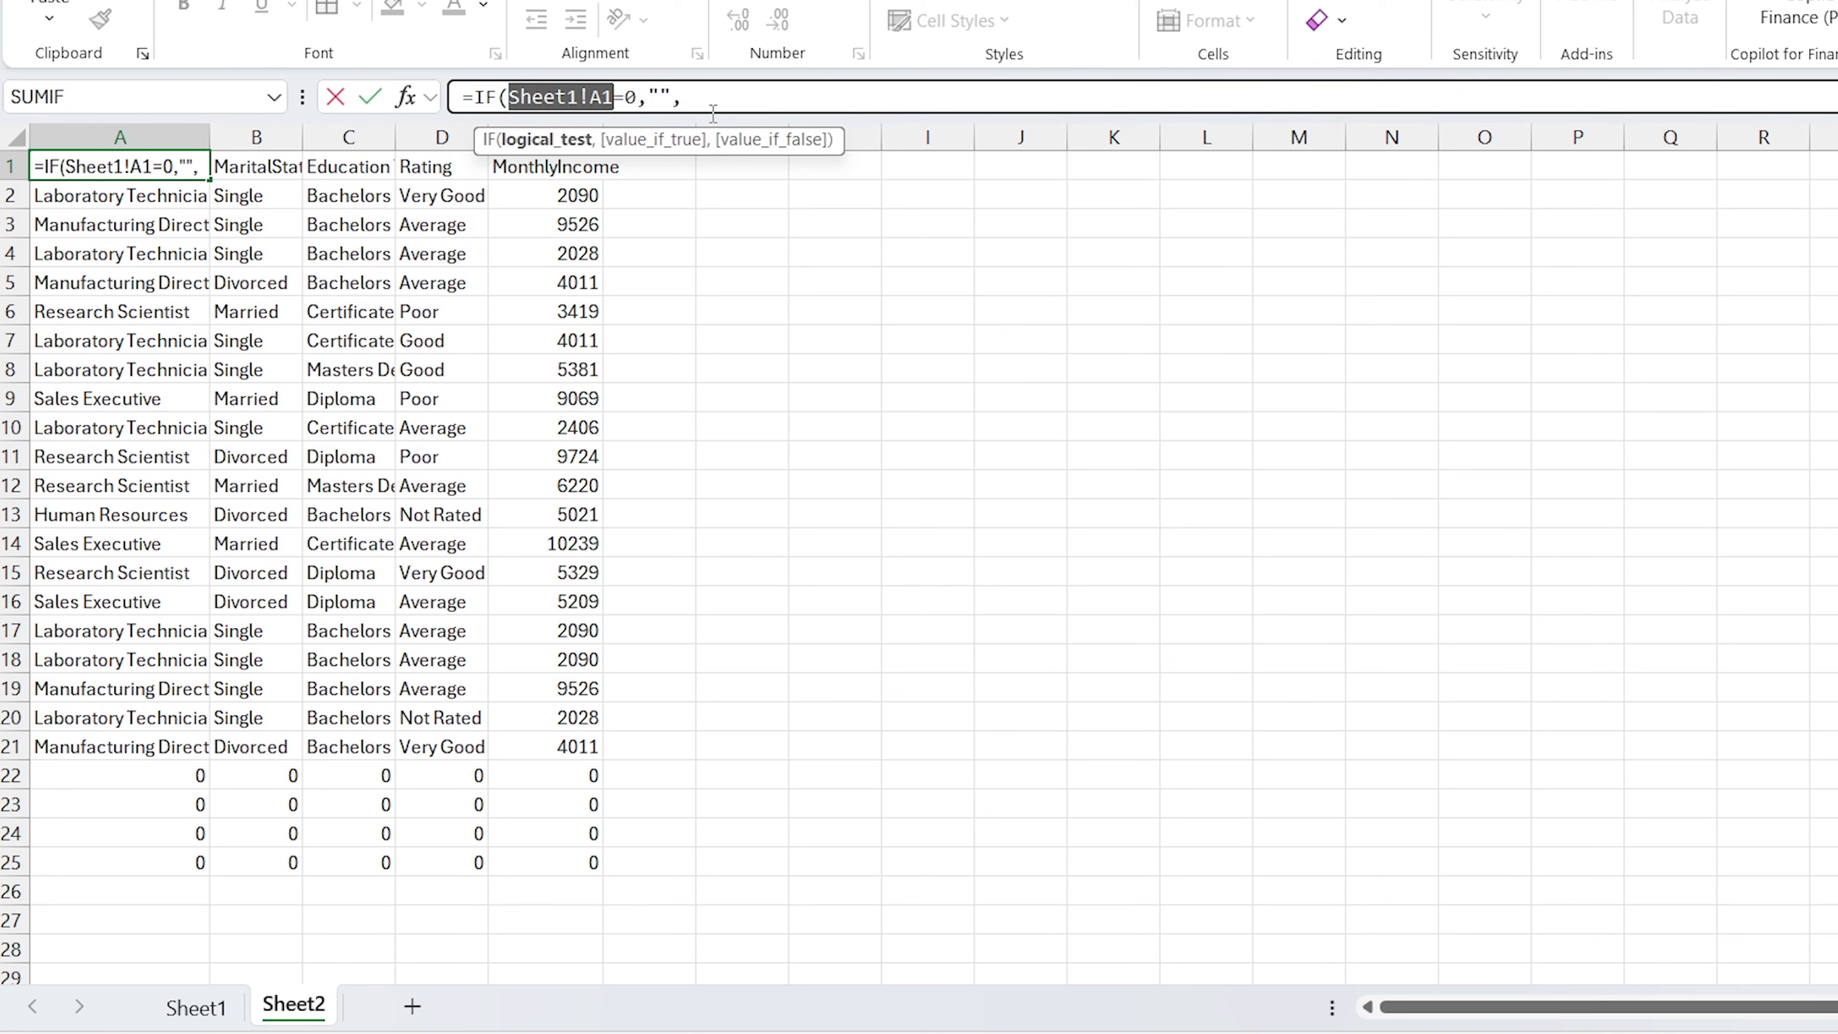
{"action": "left_click", "coordinate": [738, 100]}
{"action": "key", "text": "ctrl+v"}
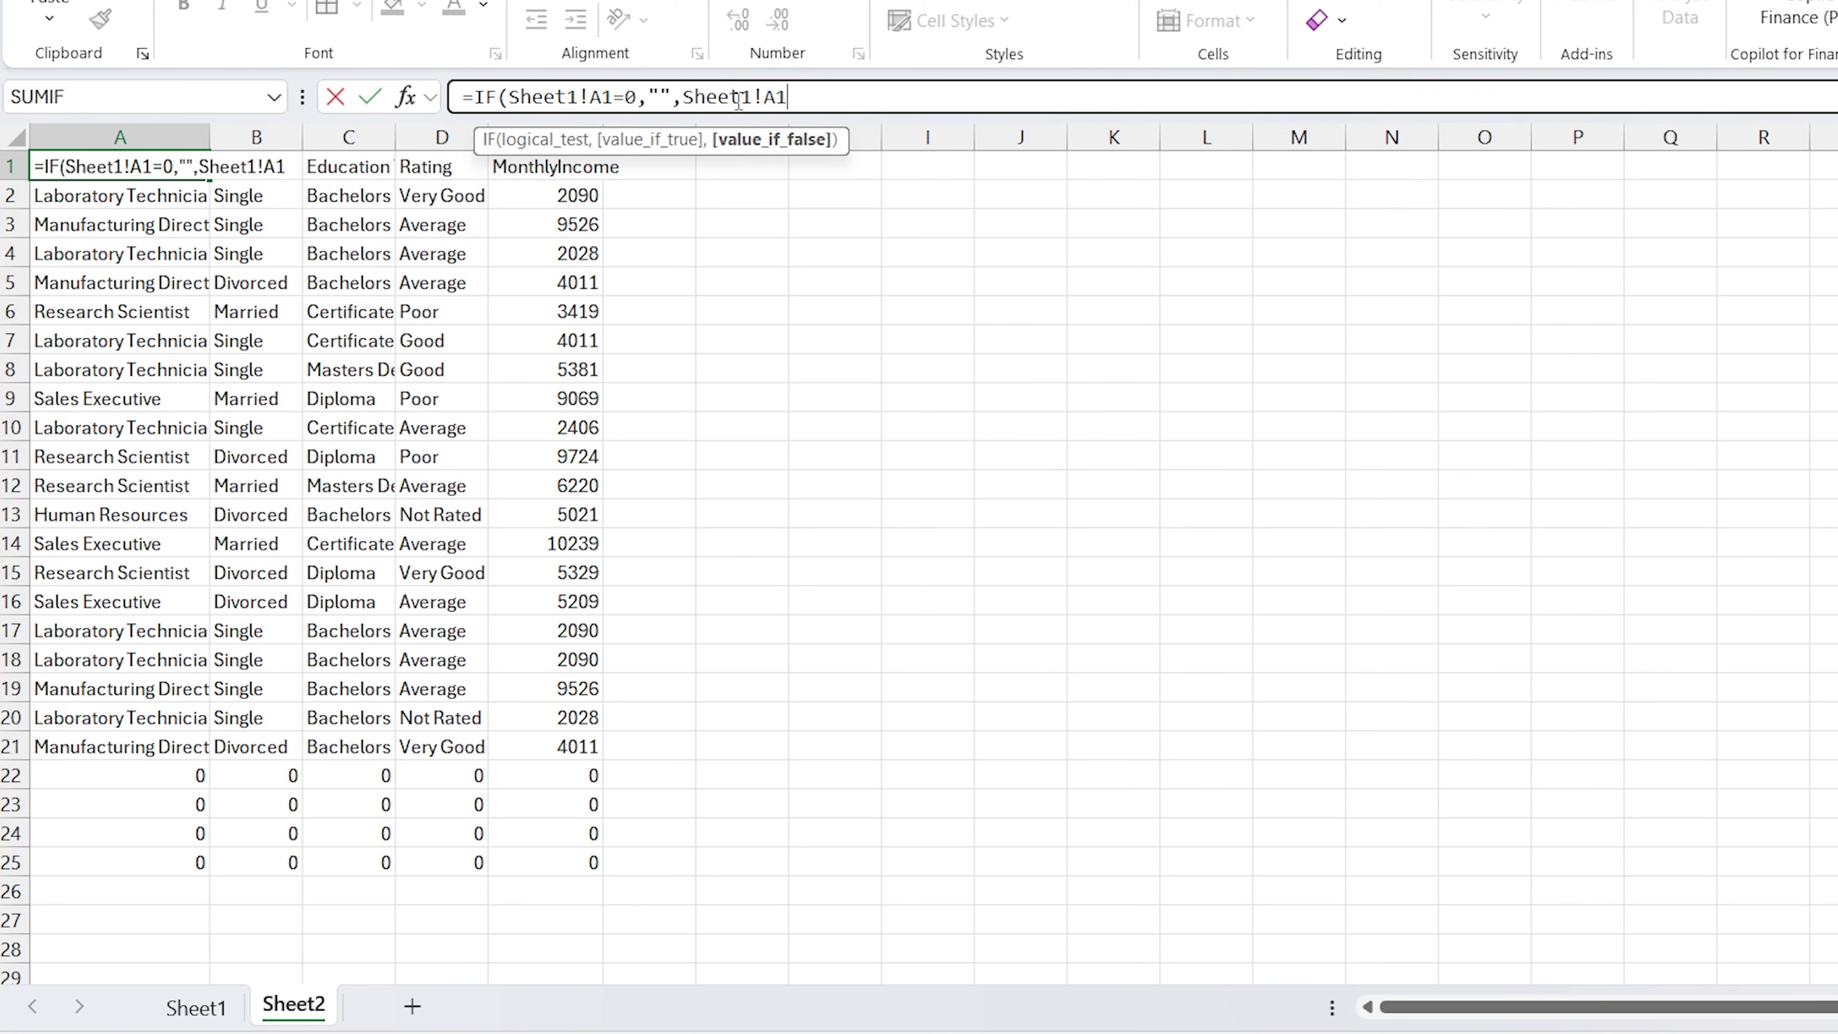
{"action": "type", "text": ")"}
{"action": "key", "text": "Return"}
Copy the IF formula from A1 and paste it over A1:E25.
{"action": "key", "text": "Up"}
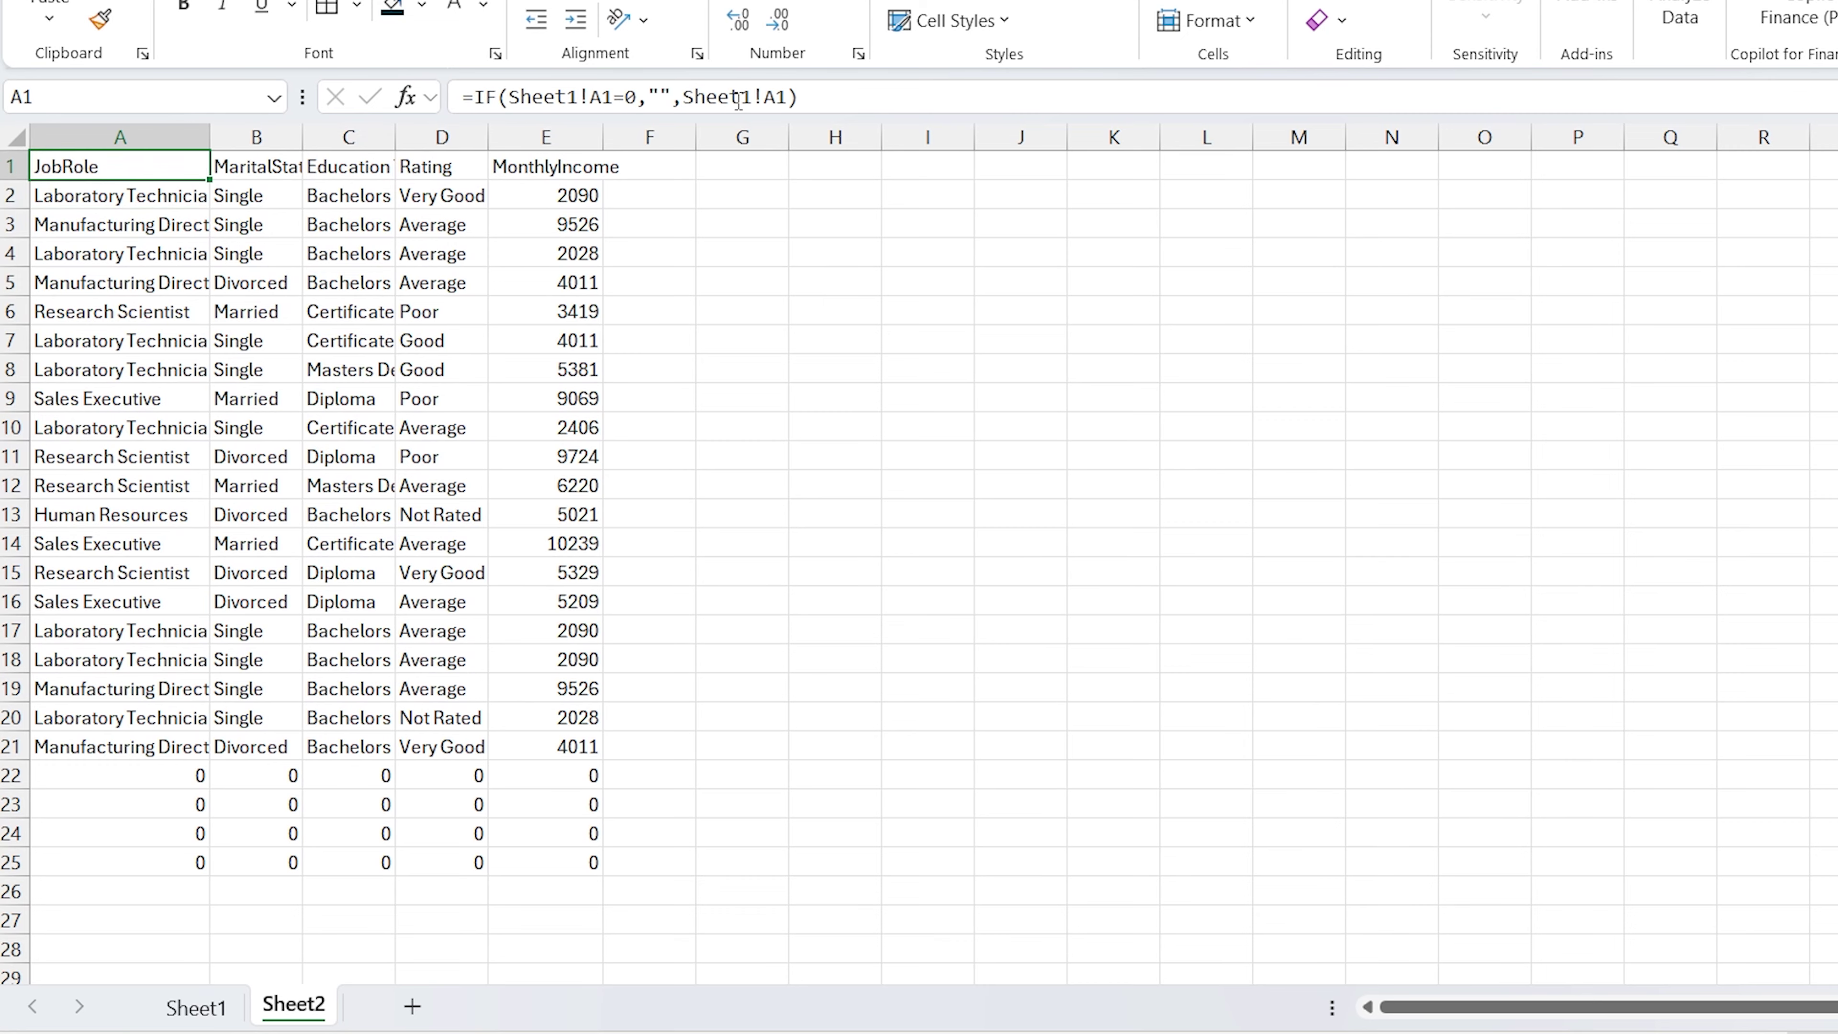
{"action": "key", "text": "ctrl+shift+End"}
{"action": "key", "text": "ctrl+v"}
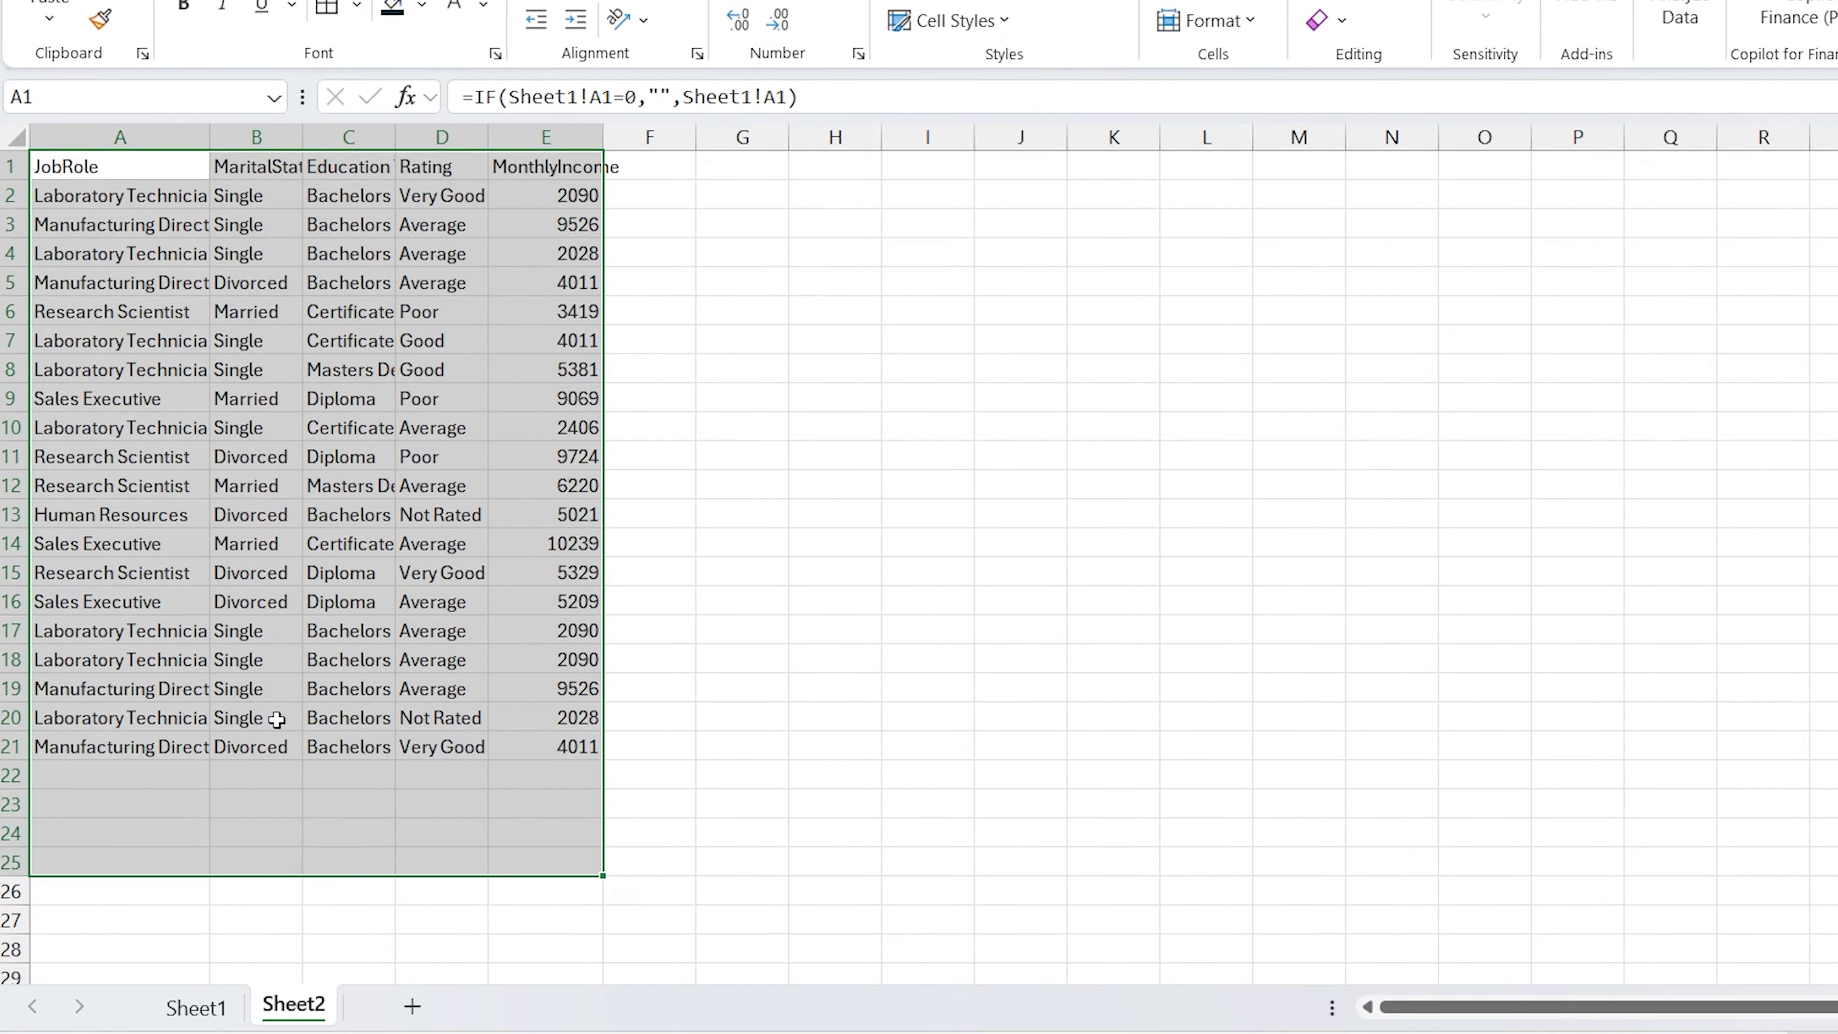
On Sheet1, put Sales Executive in A22 by copying it from the JobRole column.
{"action": "left_click", "coordinate": [62, 773]}
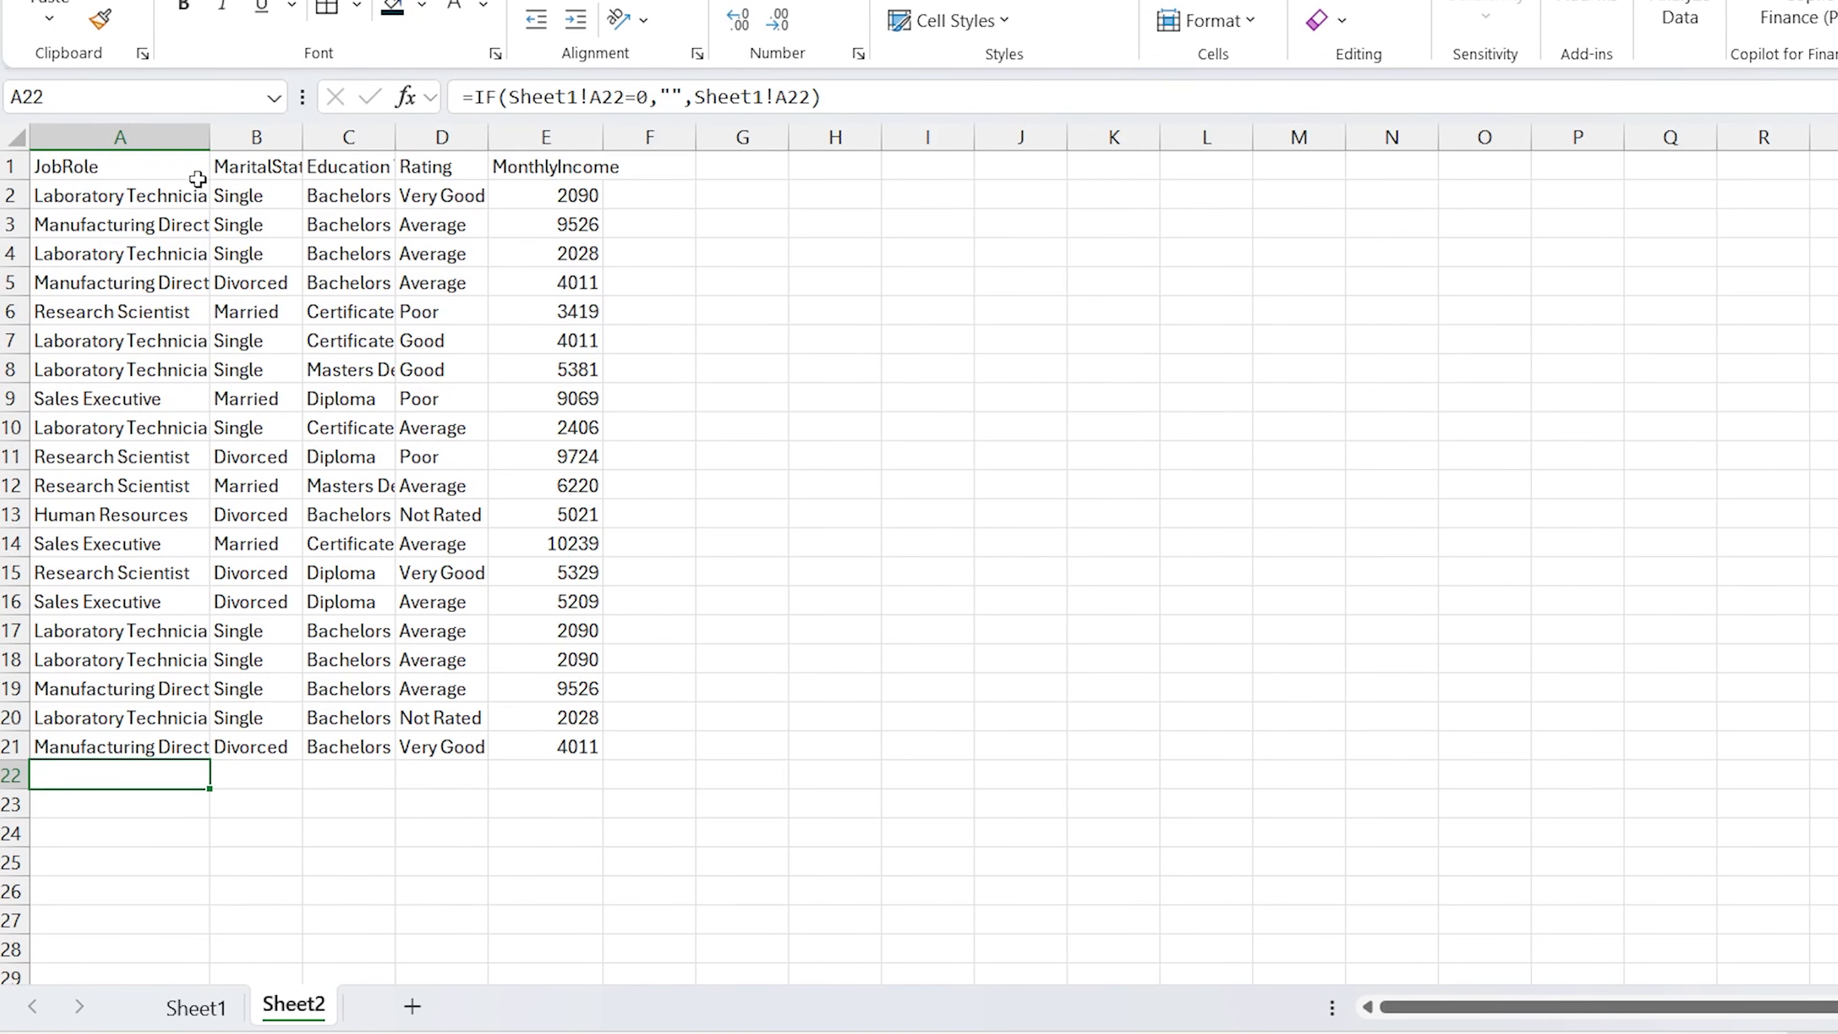
{"action": "left_click", "coordinate": [197, 1007]}
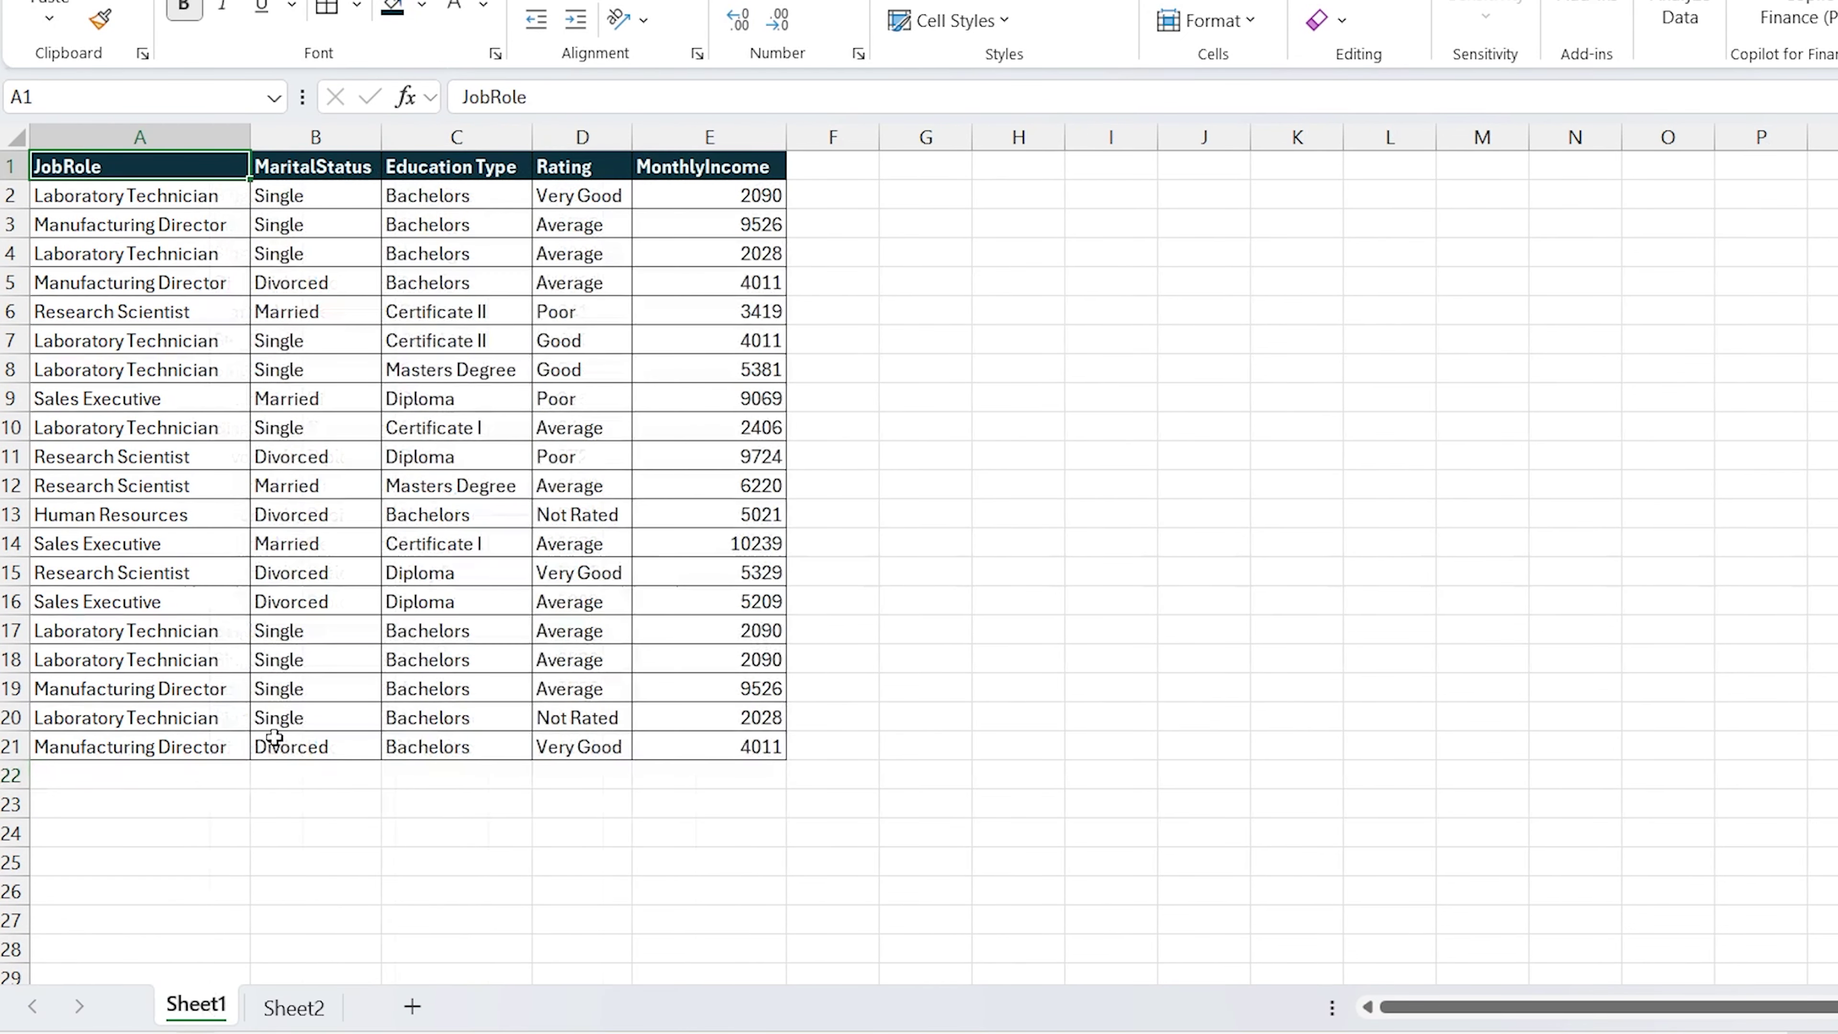
{"action": "left_click", "coordinate": [128, 776]}
{"action": "key", "text": "Up"}
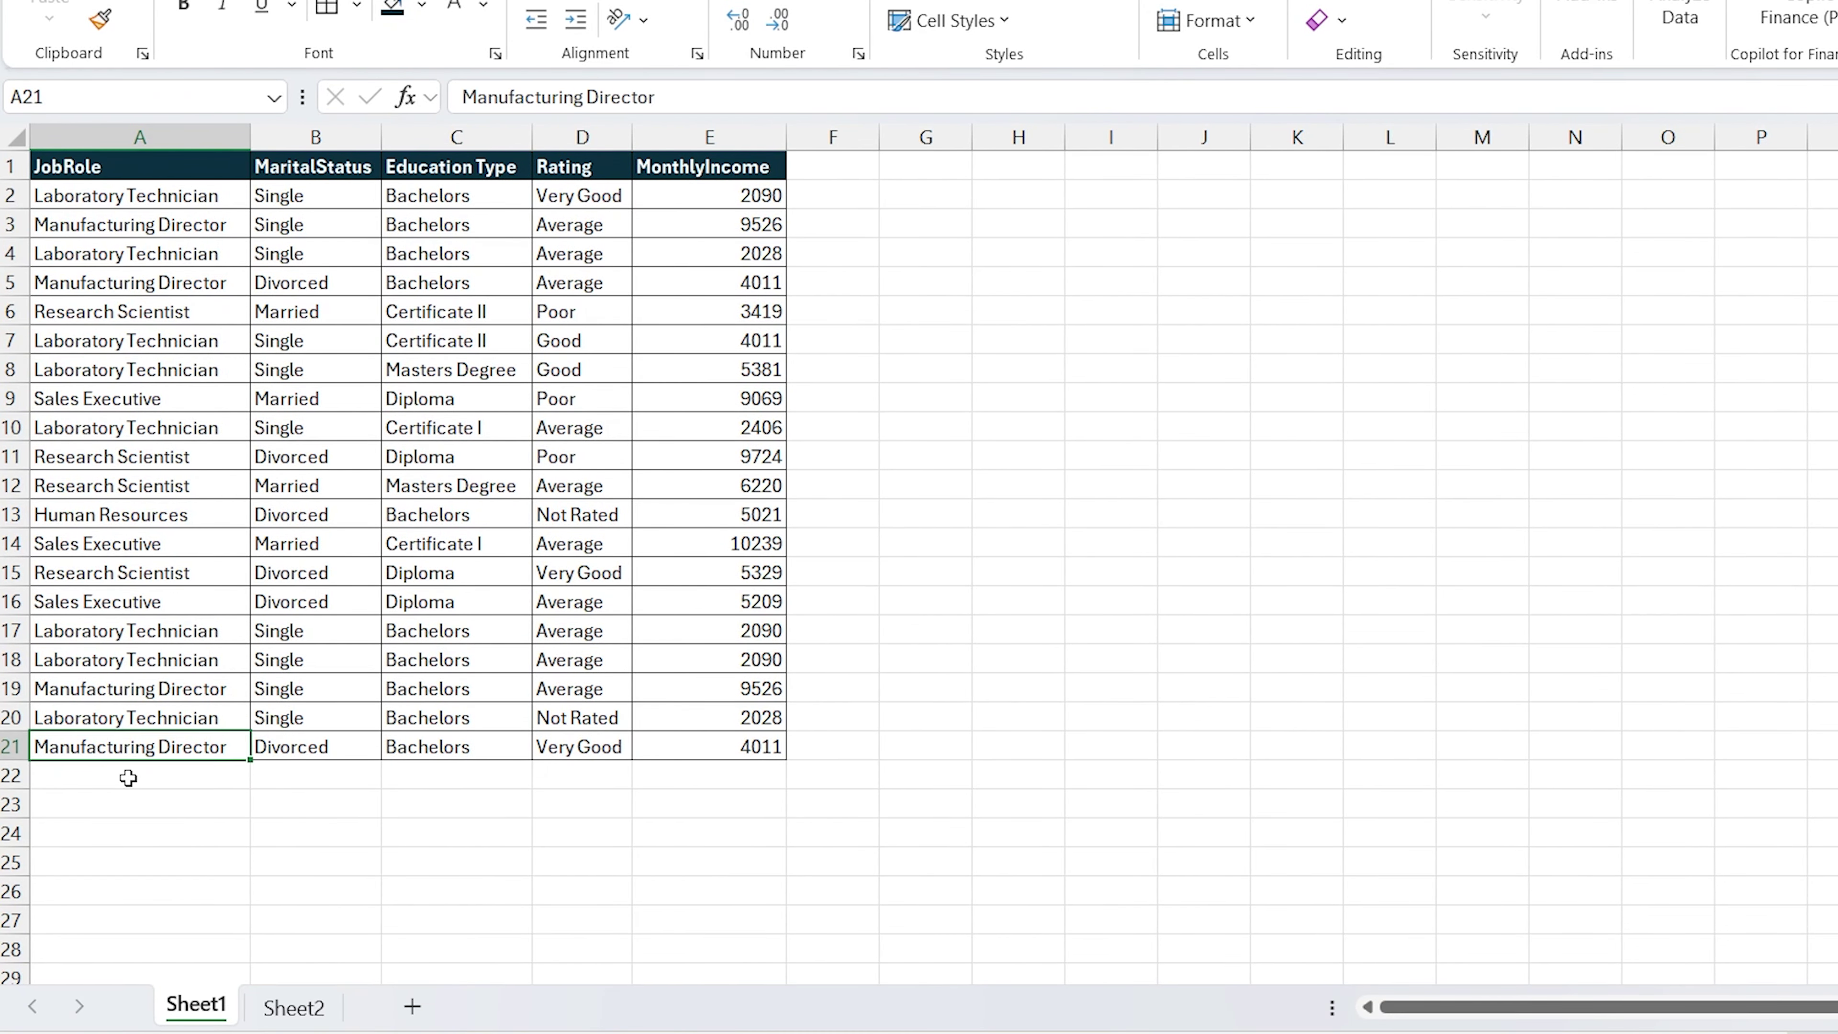
{"action": "key", "text": "Up"}
{"action": "key", "text": "Up"}
{"action": "key", "text": "Up"}
Copy Single into B22 and Bachelors into C22 from the rows above.
{"action": "key", "text": "Up"}
{"action": "key", "text": "Up"}
{"action": "key", "text": "ctrl+c"}
{"action": "key", "text": "Down"}
{"action": "key", "text": "Down"}
{"action": "key", "text": "Down"}
{"action": "key", "text": "Down"}
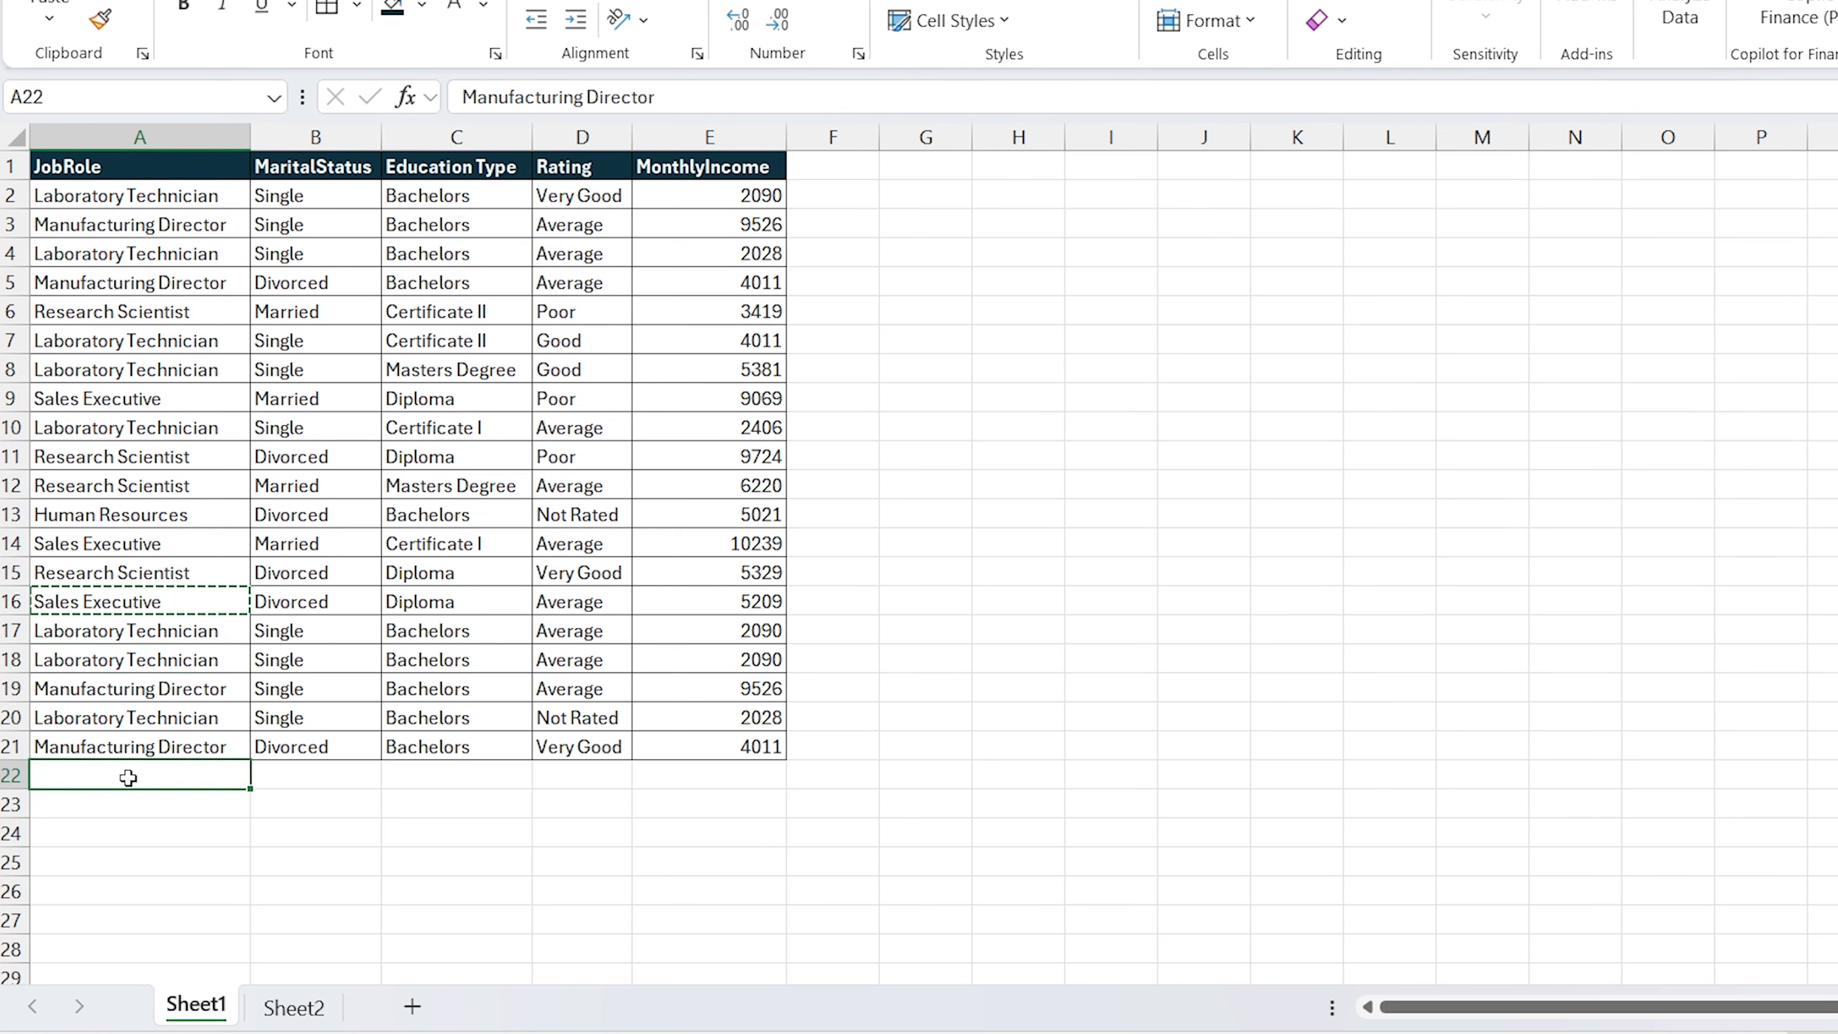
{"action": "key", "text": "ctrl+v"}
{"action": "key", "text": "Right"}
{"action": "key", "text": "Up"}
{"action": "key", "text": "Up"}
{"action": "key", "text": "ctrl+c"}
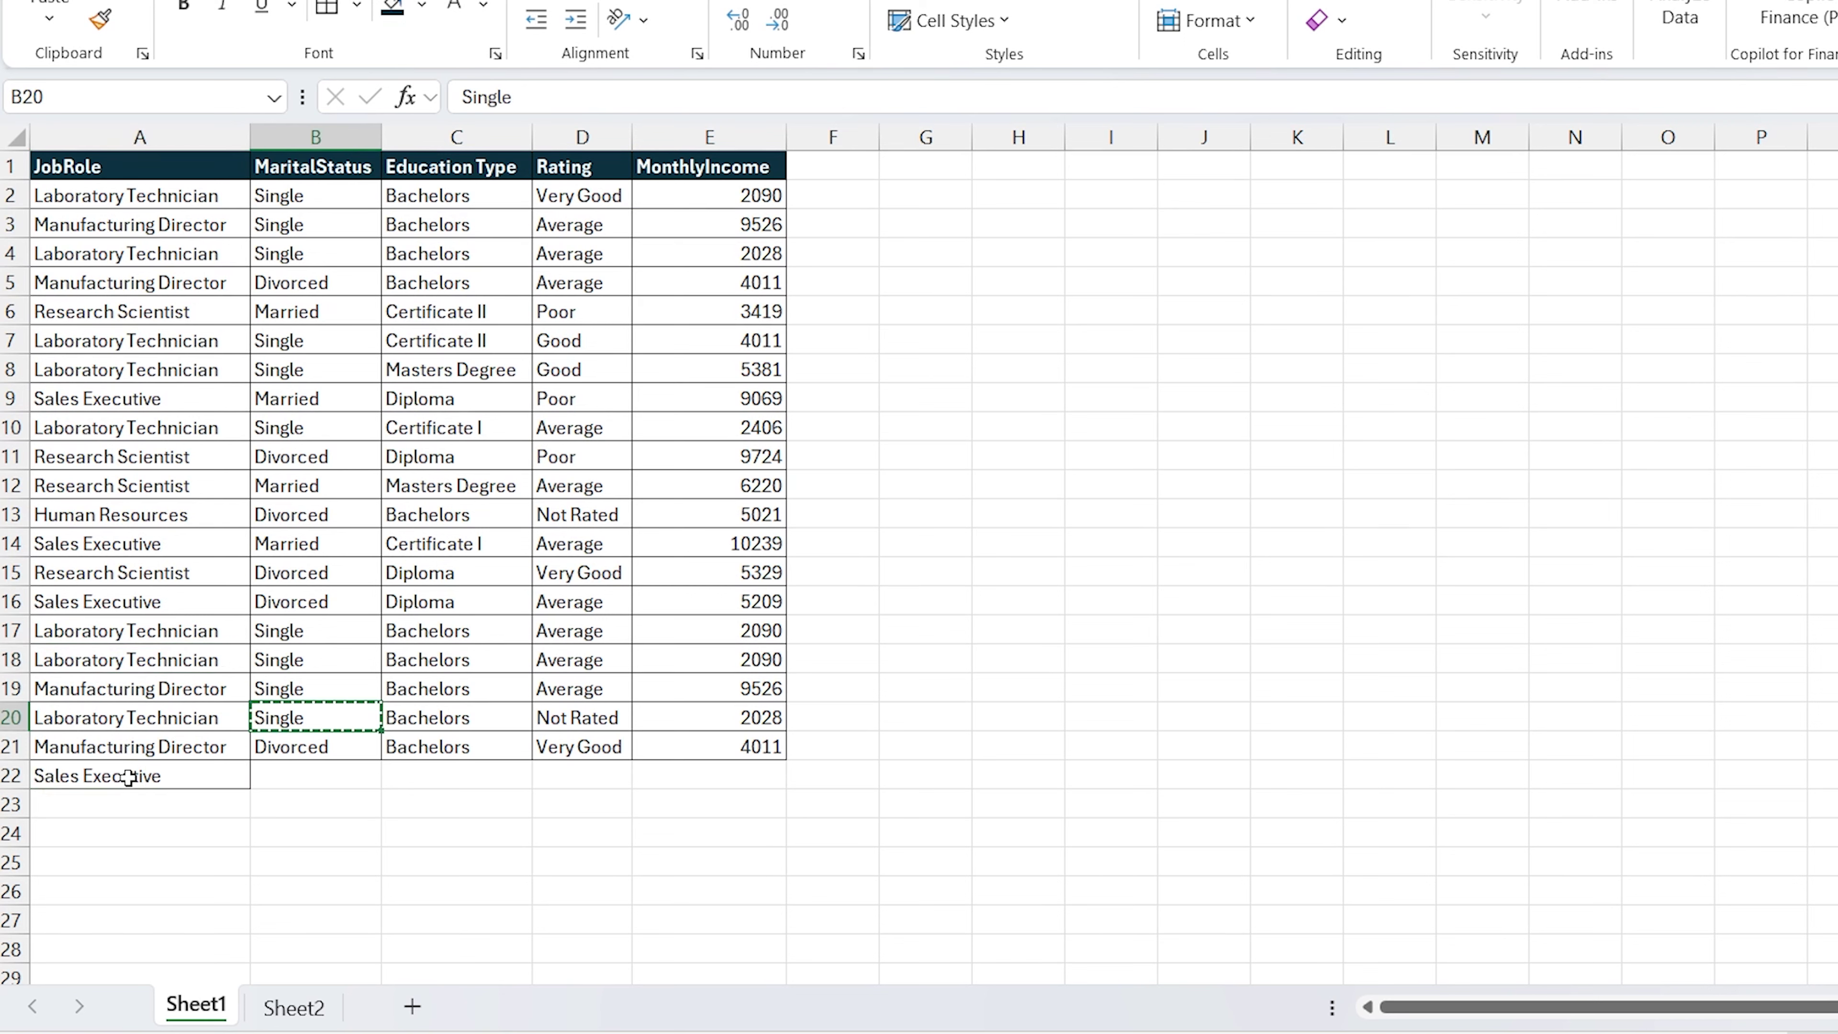
{"action": "key", "text": "Down"}
{"action": "key", "text": "Down"}
{"action": "key", "text": "ctrl+v"}
{"action": "key", "text": "Right"}
Copy Very Good into D22 and 2028 into E22 from the rows above.
{"action": "key", "text": "Up"}
{"action": "key", "text": "ctrl+c"}
{"action": "key", "text": "Down"}
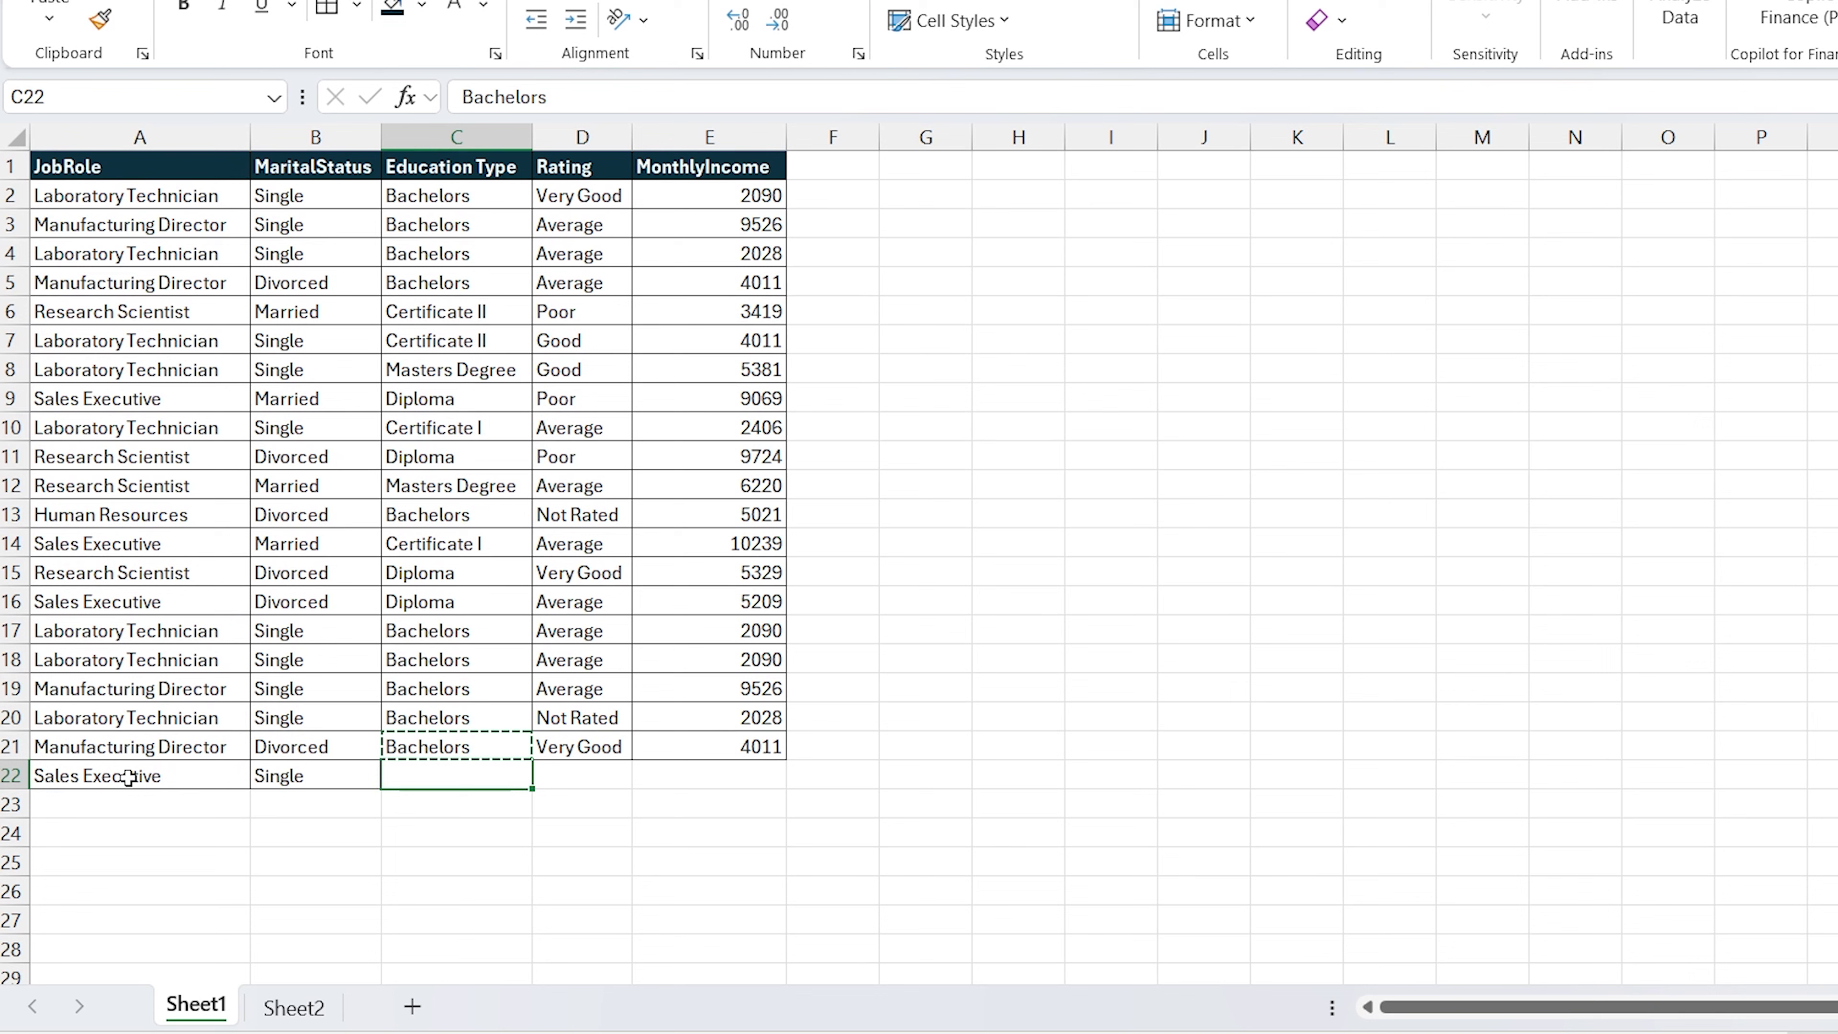
{"action": "key", "text": "ctrl+v"}
{"action": "key", "text": "Right"}
{"action": "key", "text": "Up"}
{"action": "key", "text": "Up"}
{"action": "key", "text": "ctrl"}
{"action": "key", "text": "Escape"}
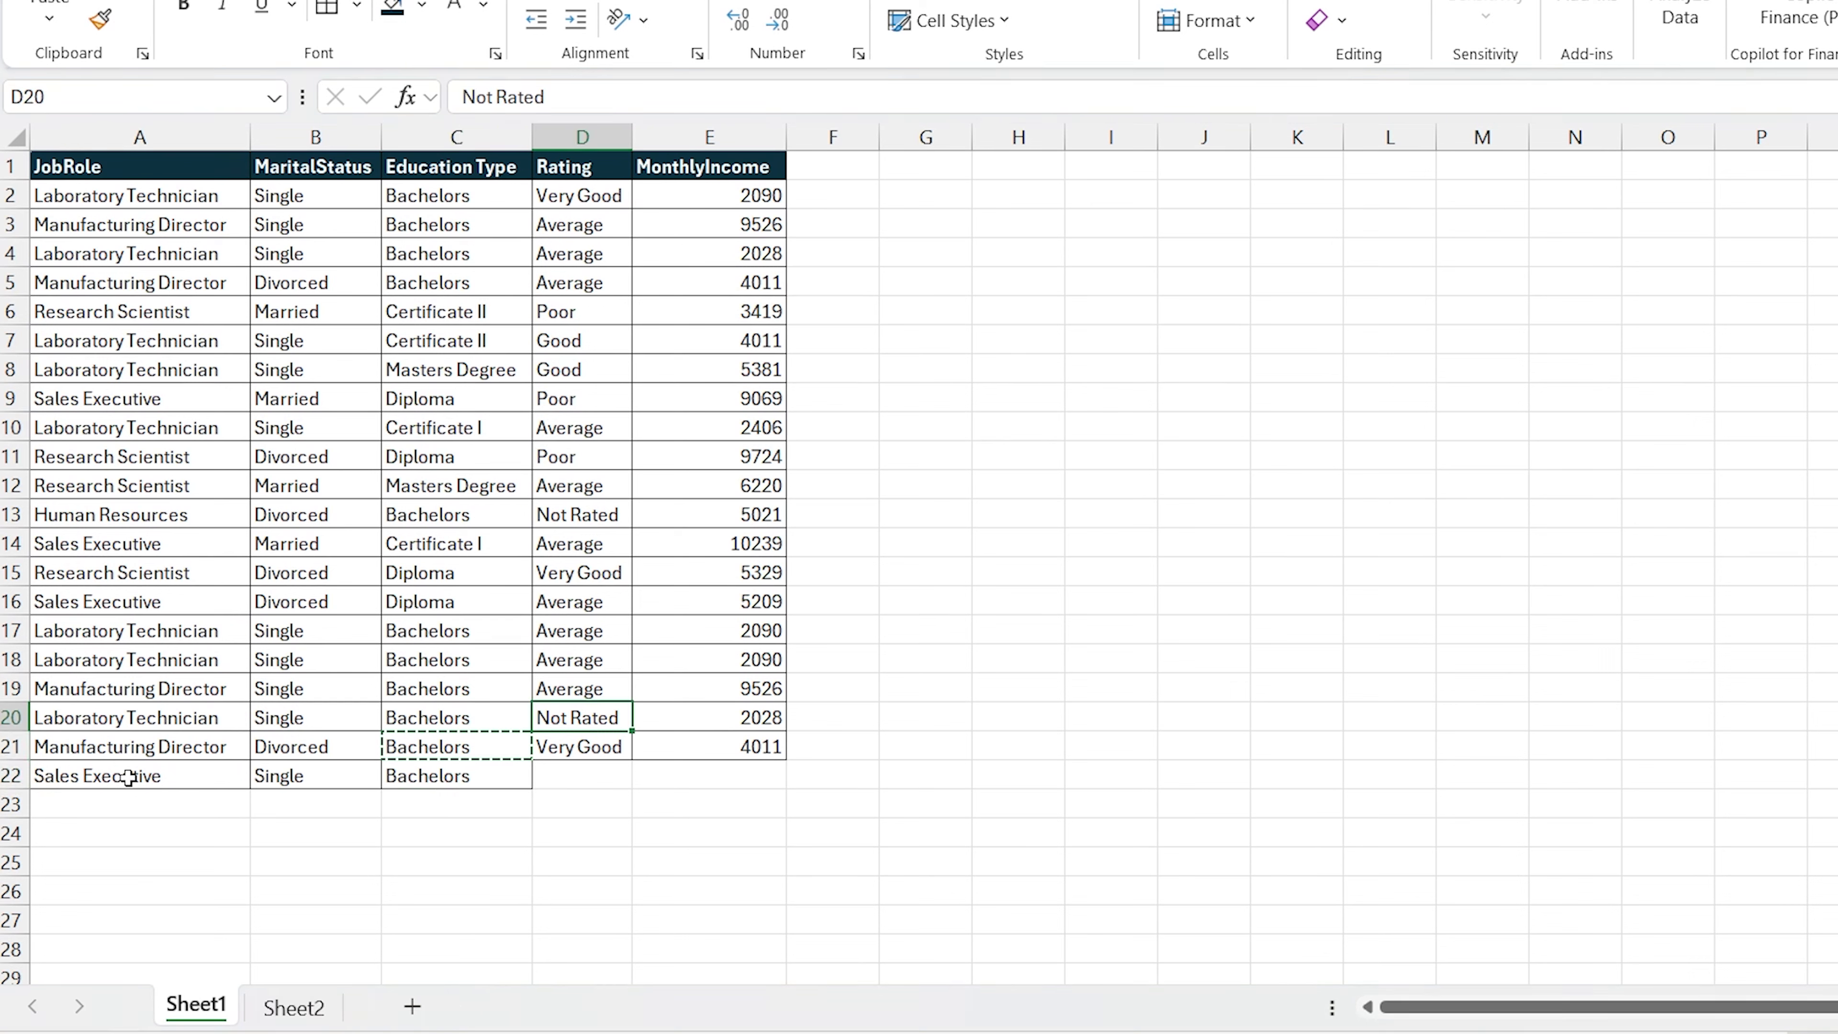
{"action": "key", "text": "Down"}
{"action": "key", "text": "ctrl+c"}
{"action": "key", "text": "Down"}
{"action": "key", "text": "ctrl+v"}
{"action": "key", "text": "Right"}
{"action": "key", "text": "Up"}
{"action": "key", "text": "Up"}
{"action": "key", "text": "ctrl+c"}
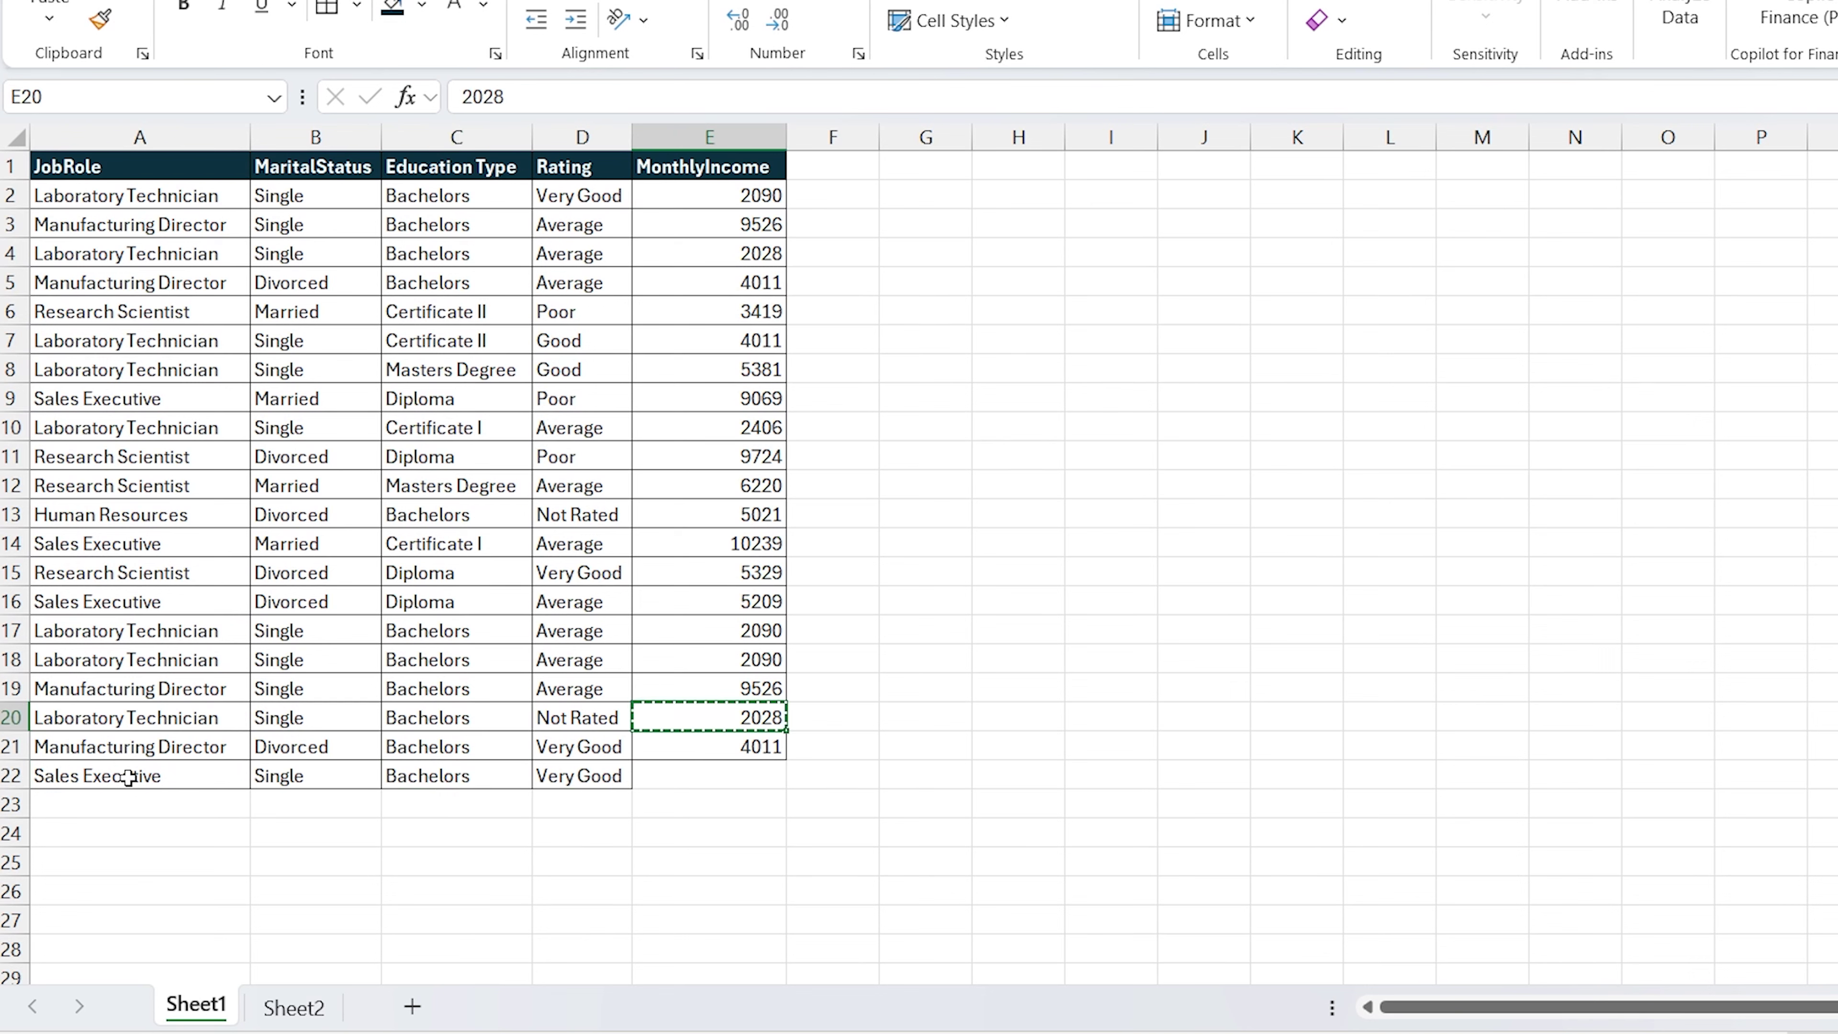
{"action": "key", "text": "Down"}
{"action": "key", "text": "Down"}
{"action": "key", "text": "ctrl+v"}
{"action": "key", "text": "Escape"}
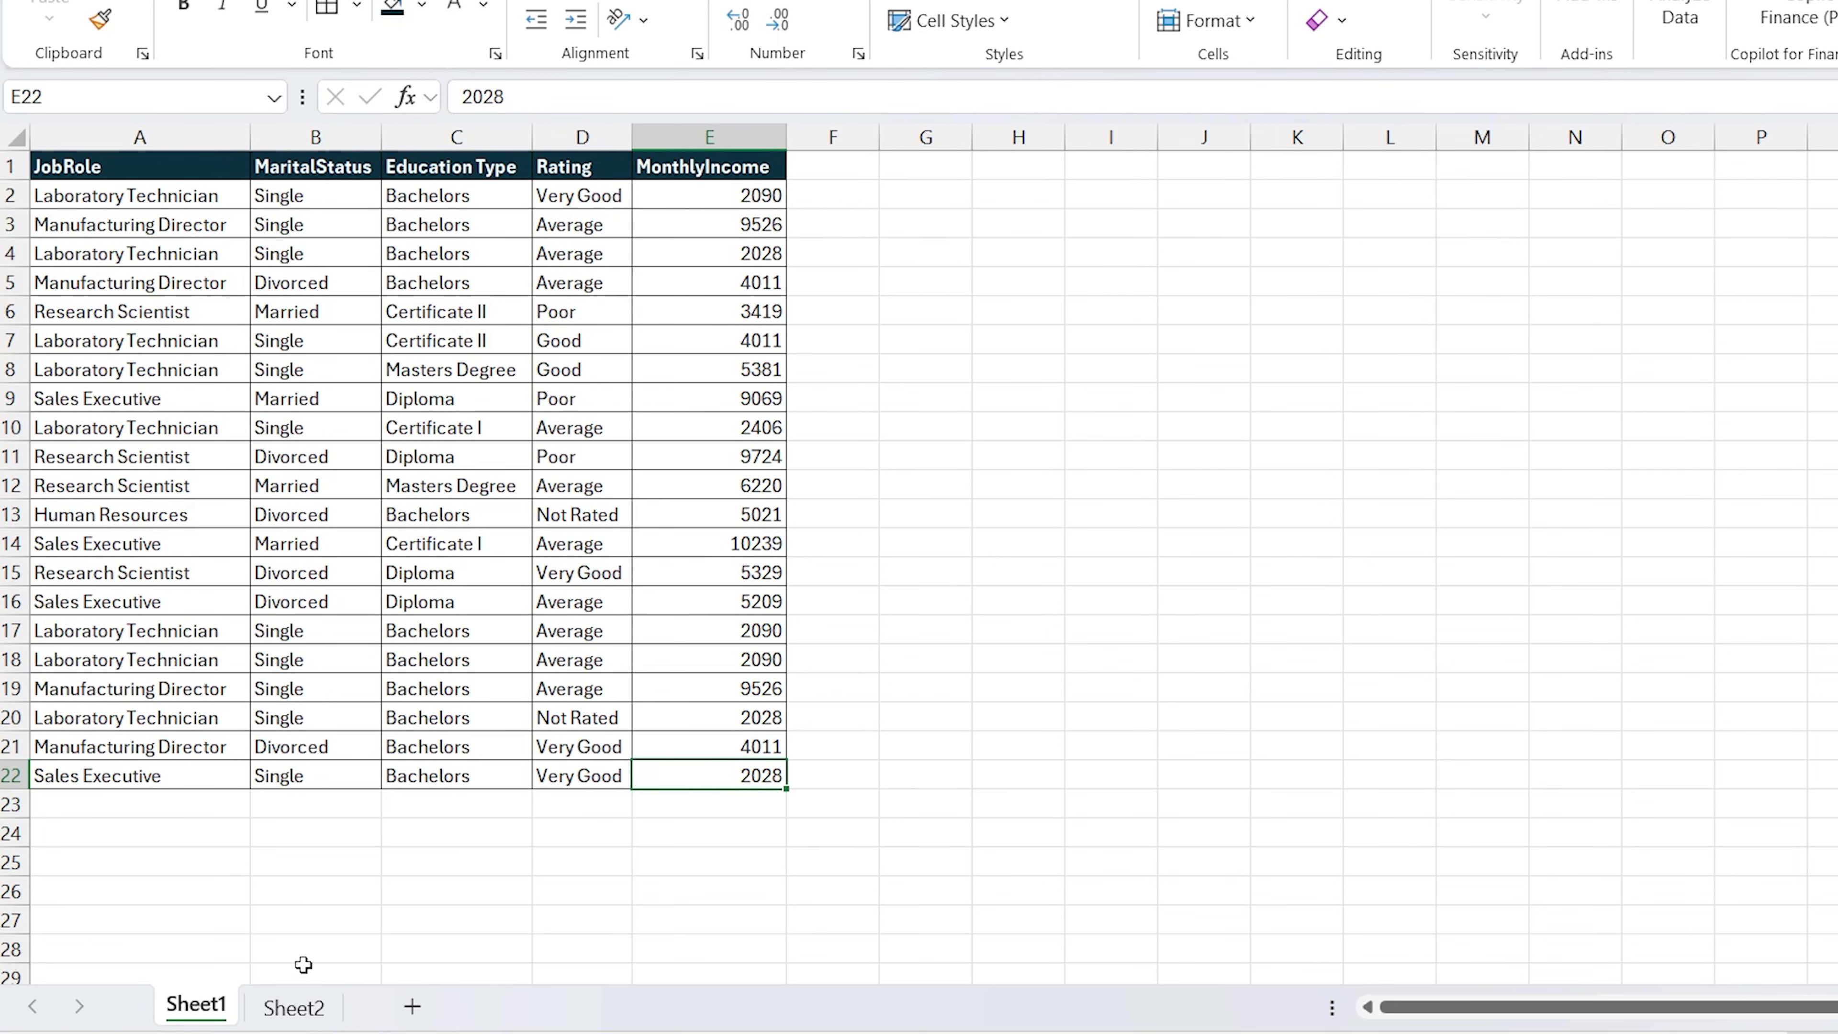
Confirm Sheet2 picked up the new Sales Executive row 22, then return to Sheet1.
{"action": "left_click", "coordinate": [297, 1011]}
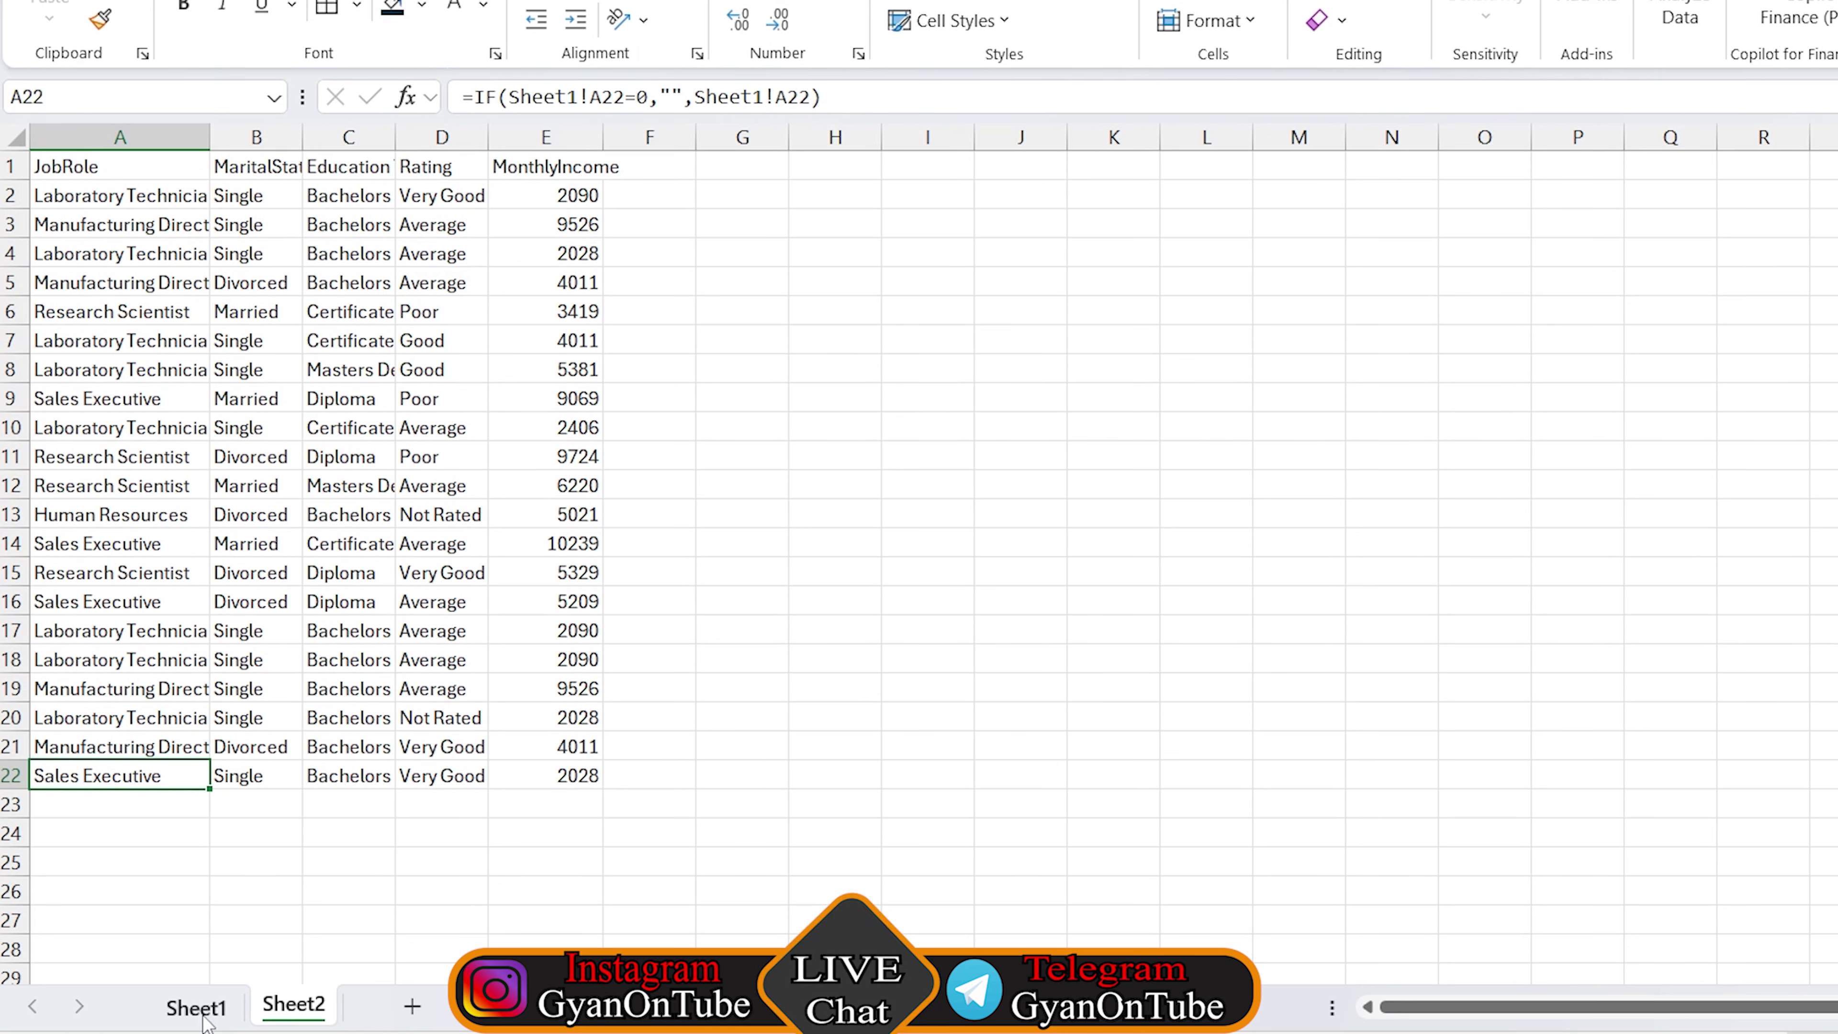
{"action": "left_click", "coordinate": [204, 1014]}
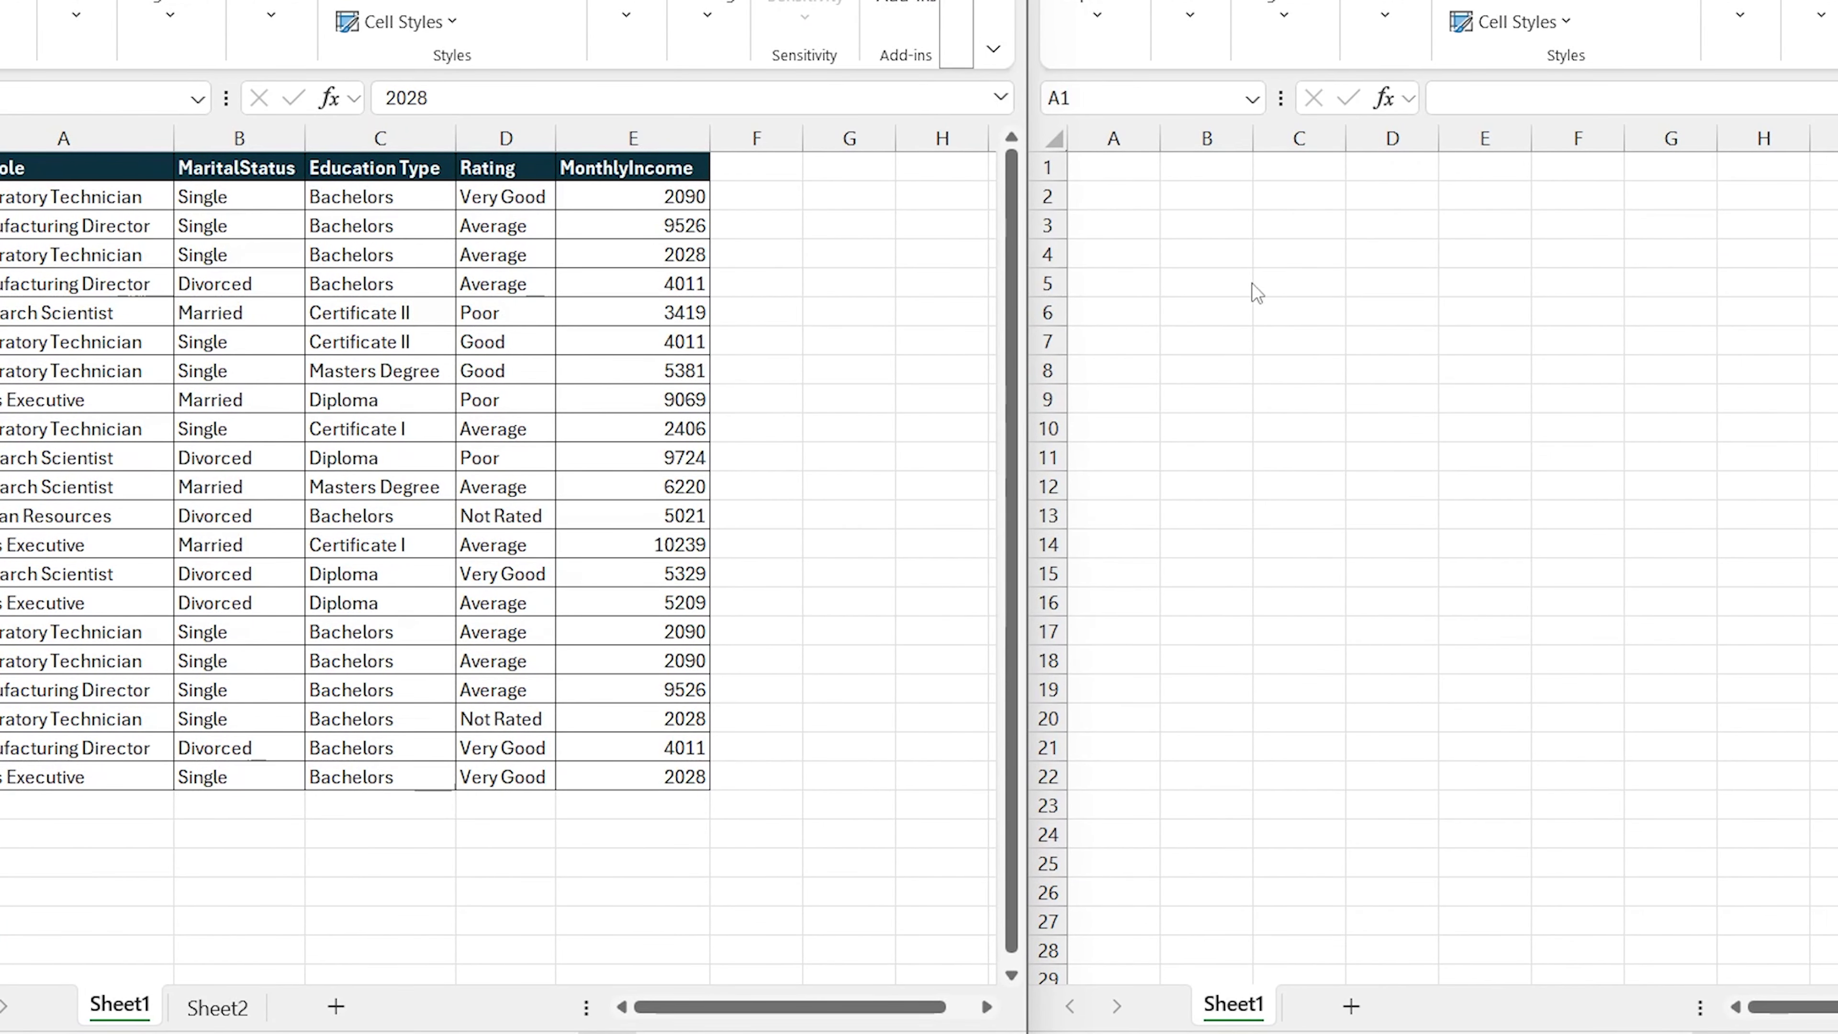
Select cell A1 in the blank workbook tiled beside the source workbook.
{"action": "left_click", "coordinate": [1157, 170]}
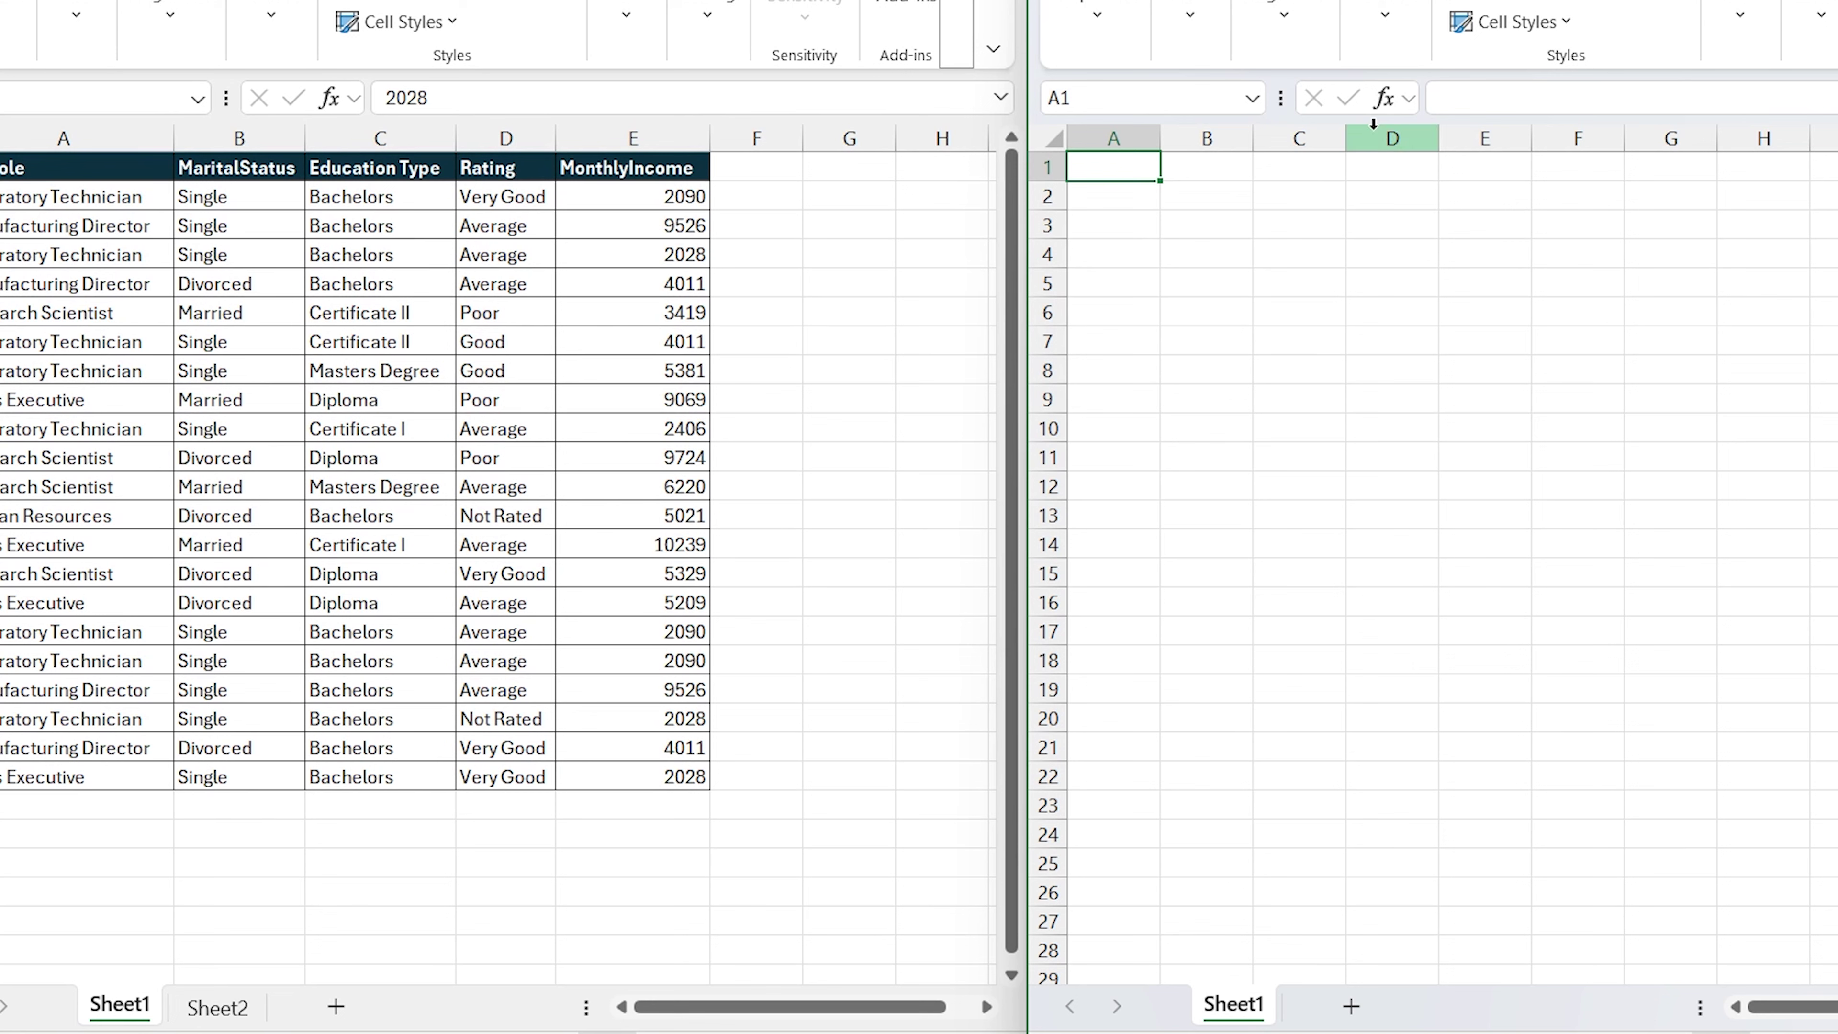
Enter the external reference =[Book1]Sheet1!$A$1 in the new workbook's A1.
{"action": "type", "text": "="}
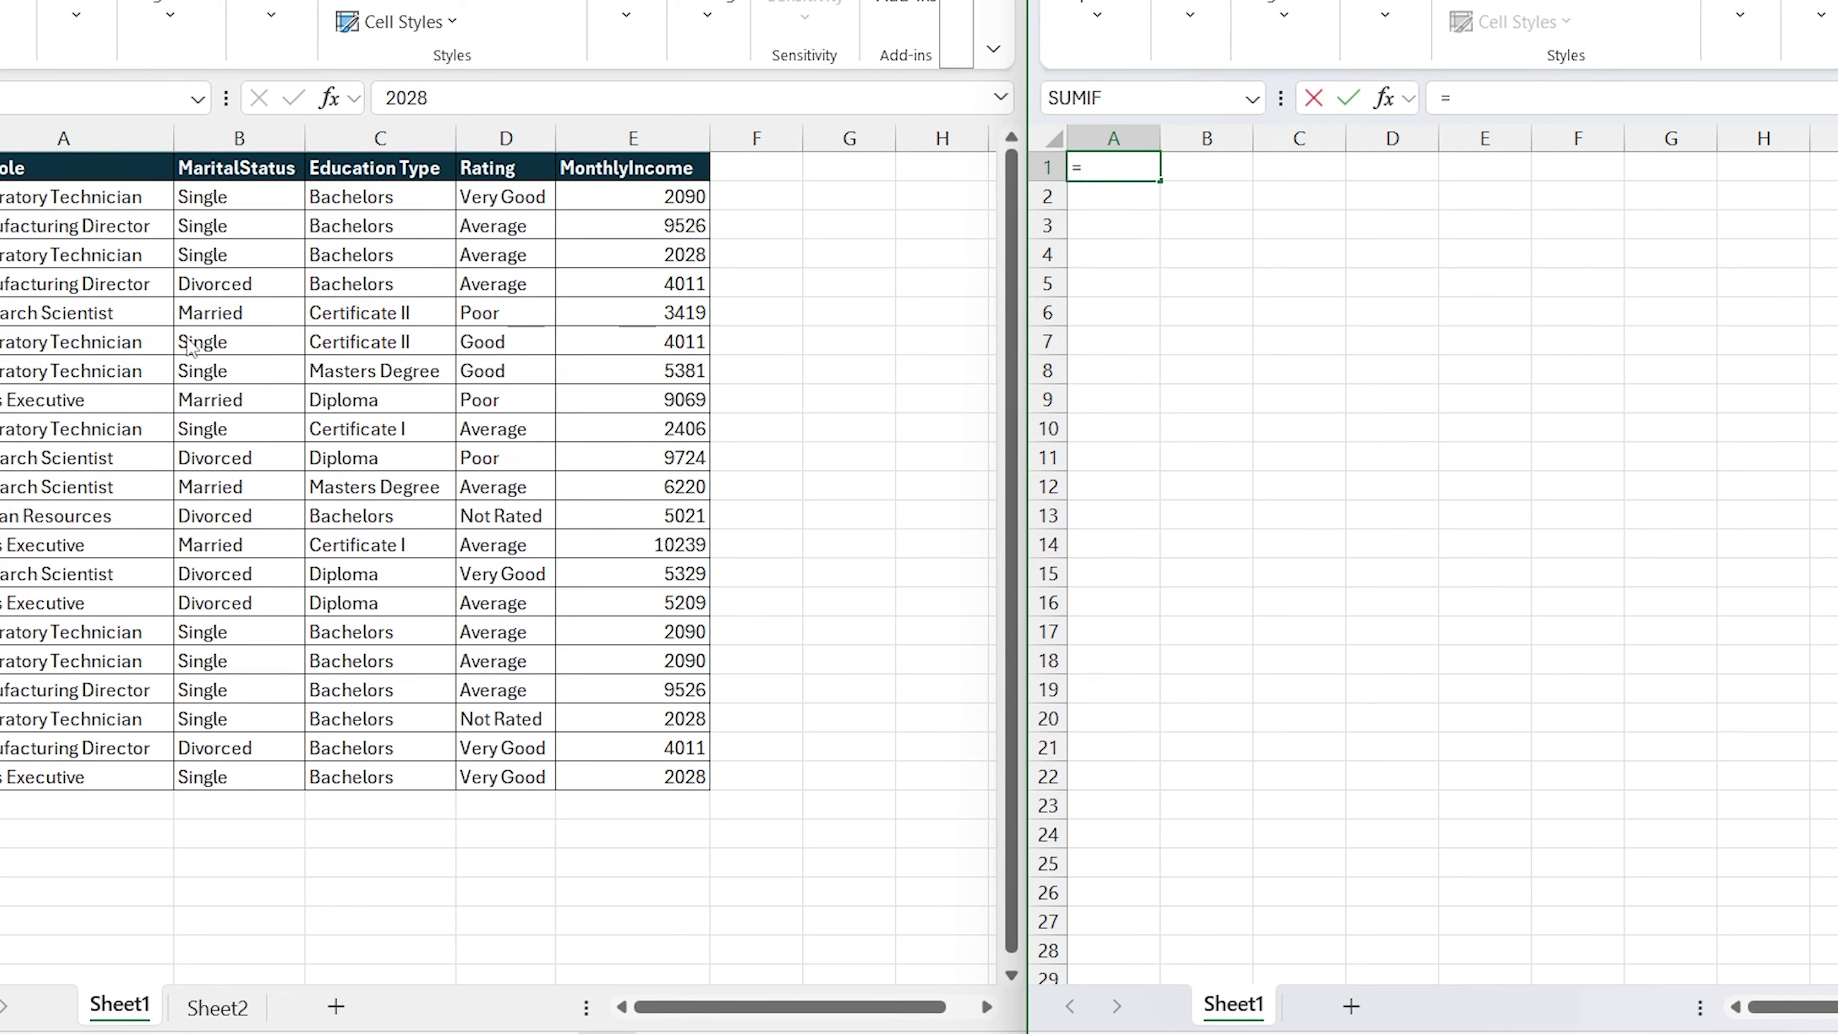
{"action": "left_click", "coordinate": [52, 167]}
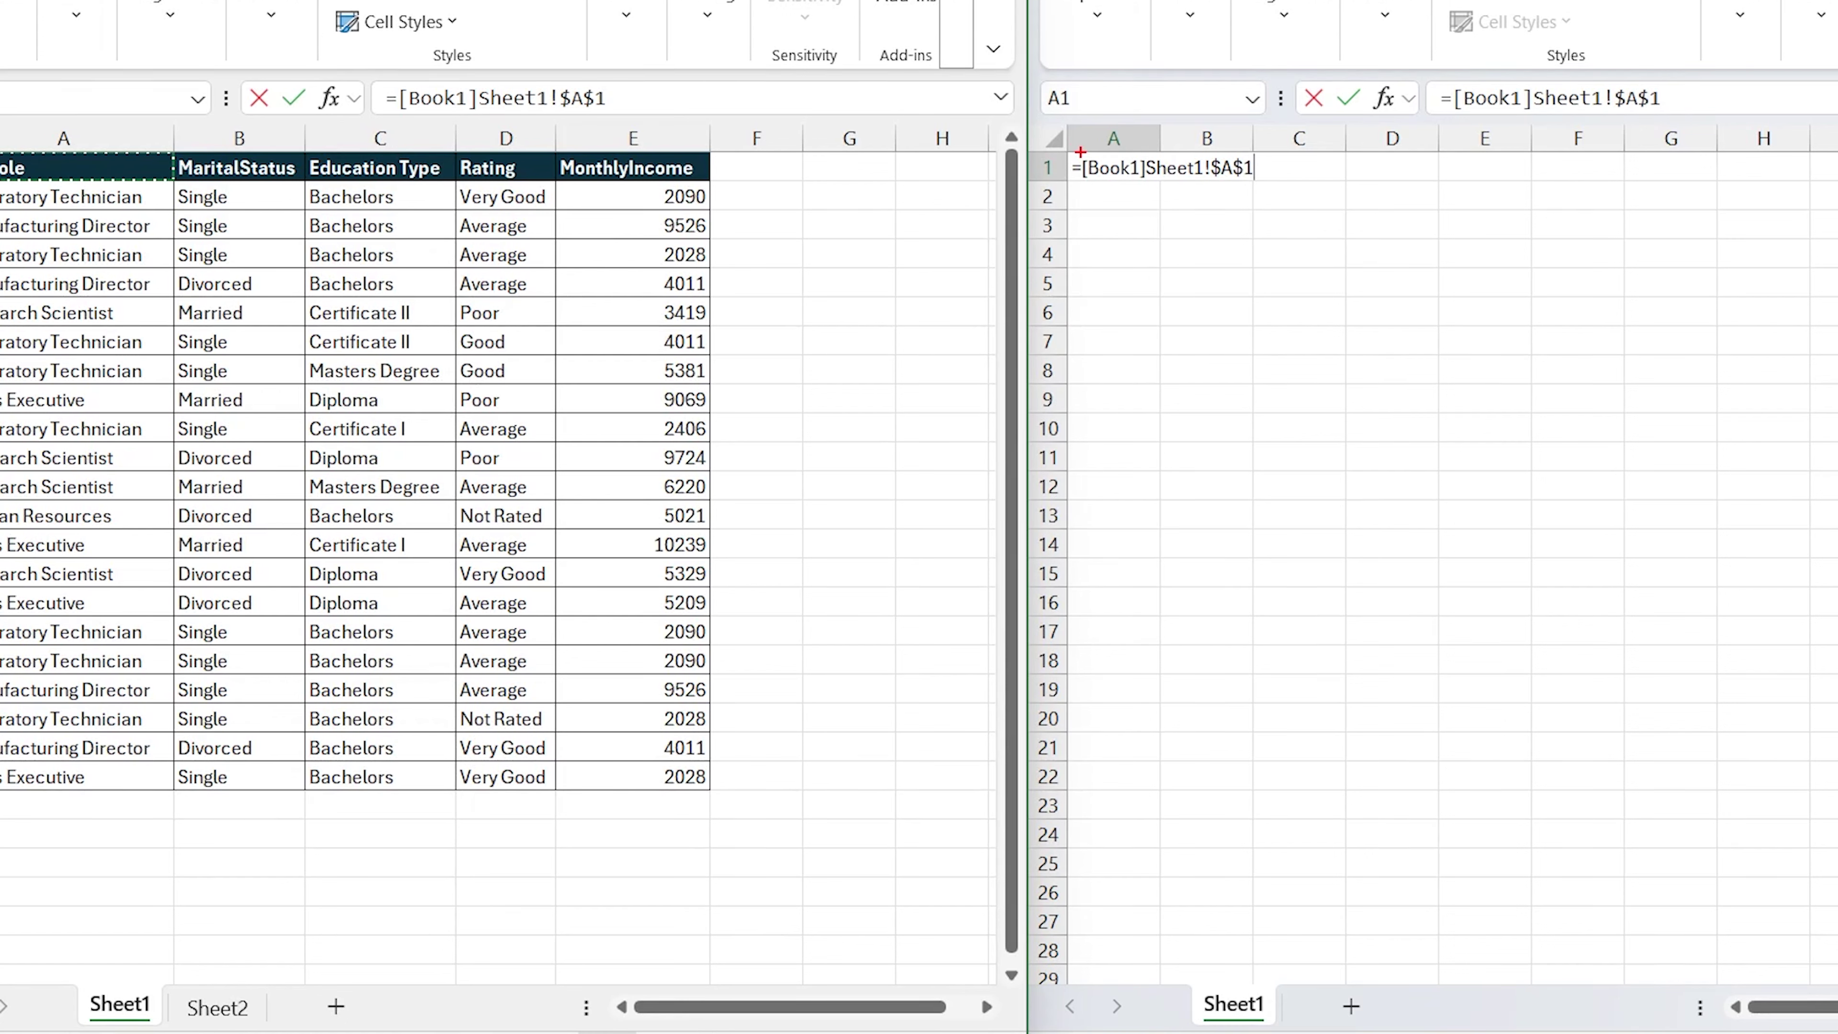
{"action": "left_click_drag", "start_coordinate": [1079, 151], "coordinate": [1150, 182]}
{"action": "left_click_drag", "start_coordinate": [0, 0], "coordinate": [818, 937]}
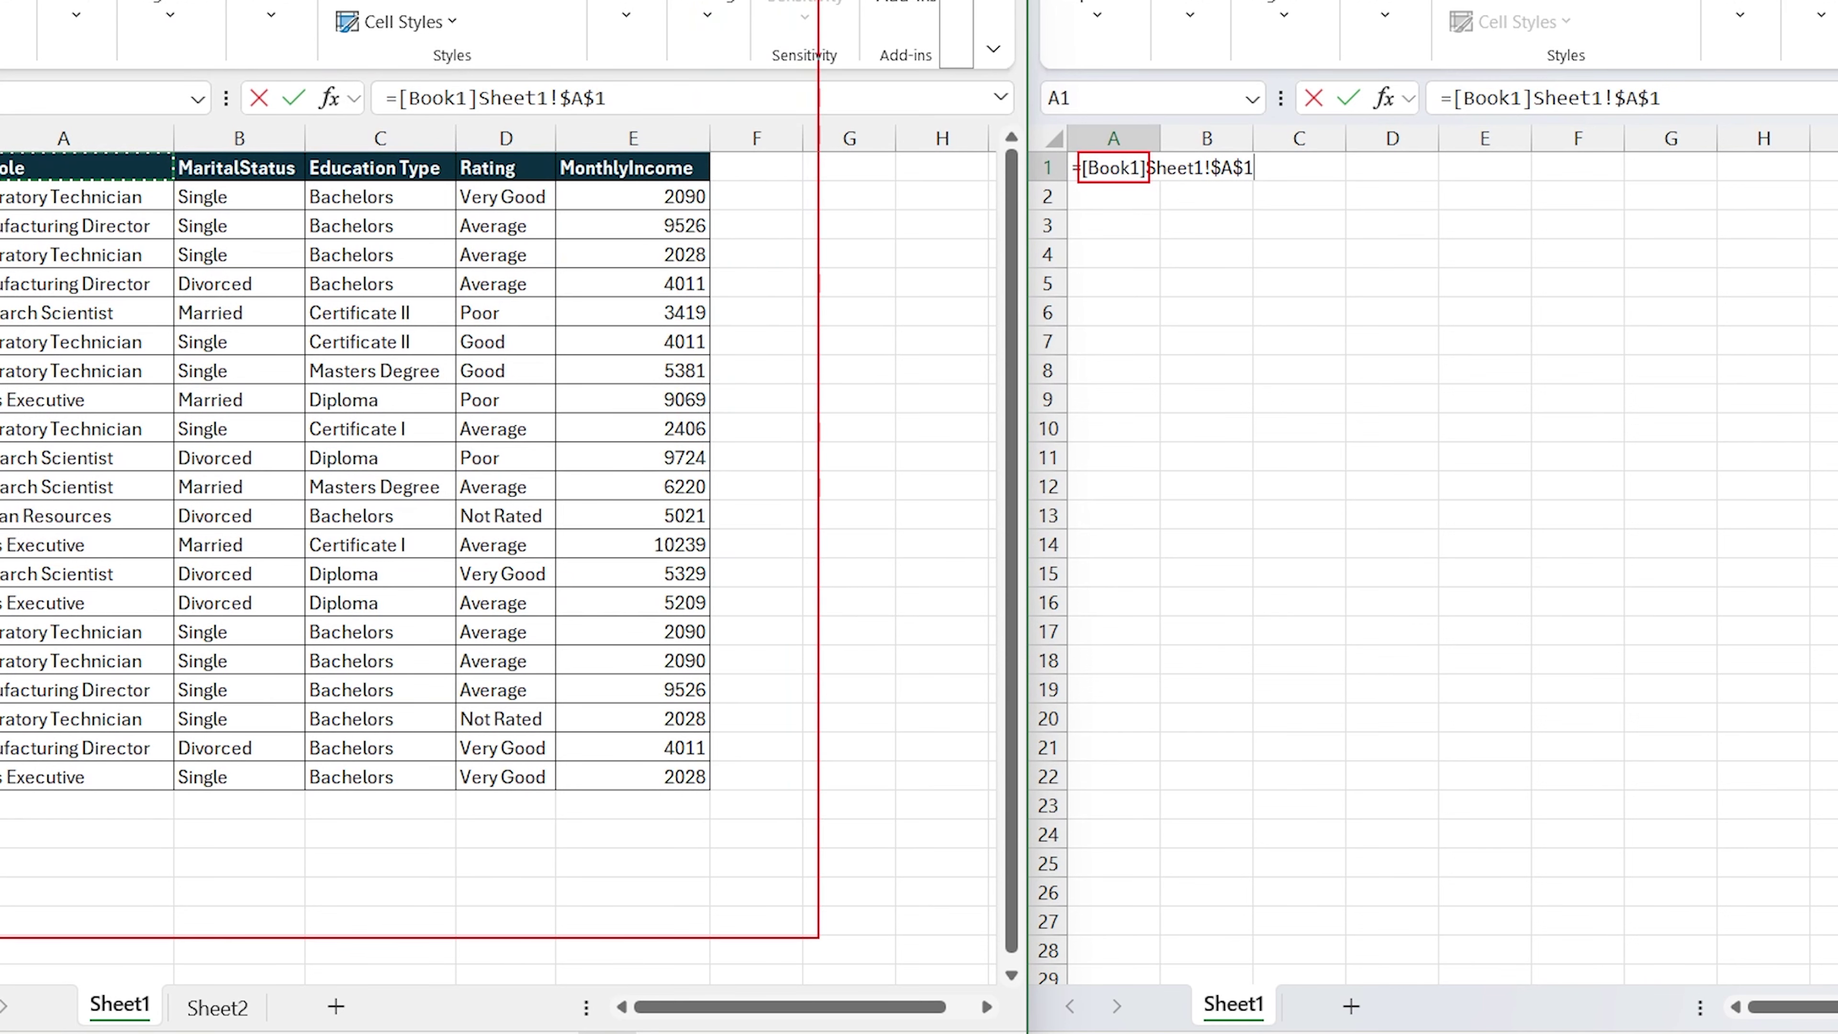
{"action": "left_click_drag", "start_coordinate": [796, 424], "coordinate": [972, 355]}
{"action": "key", "text": "Escape"}
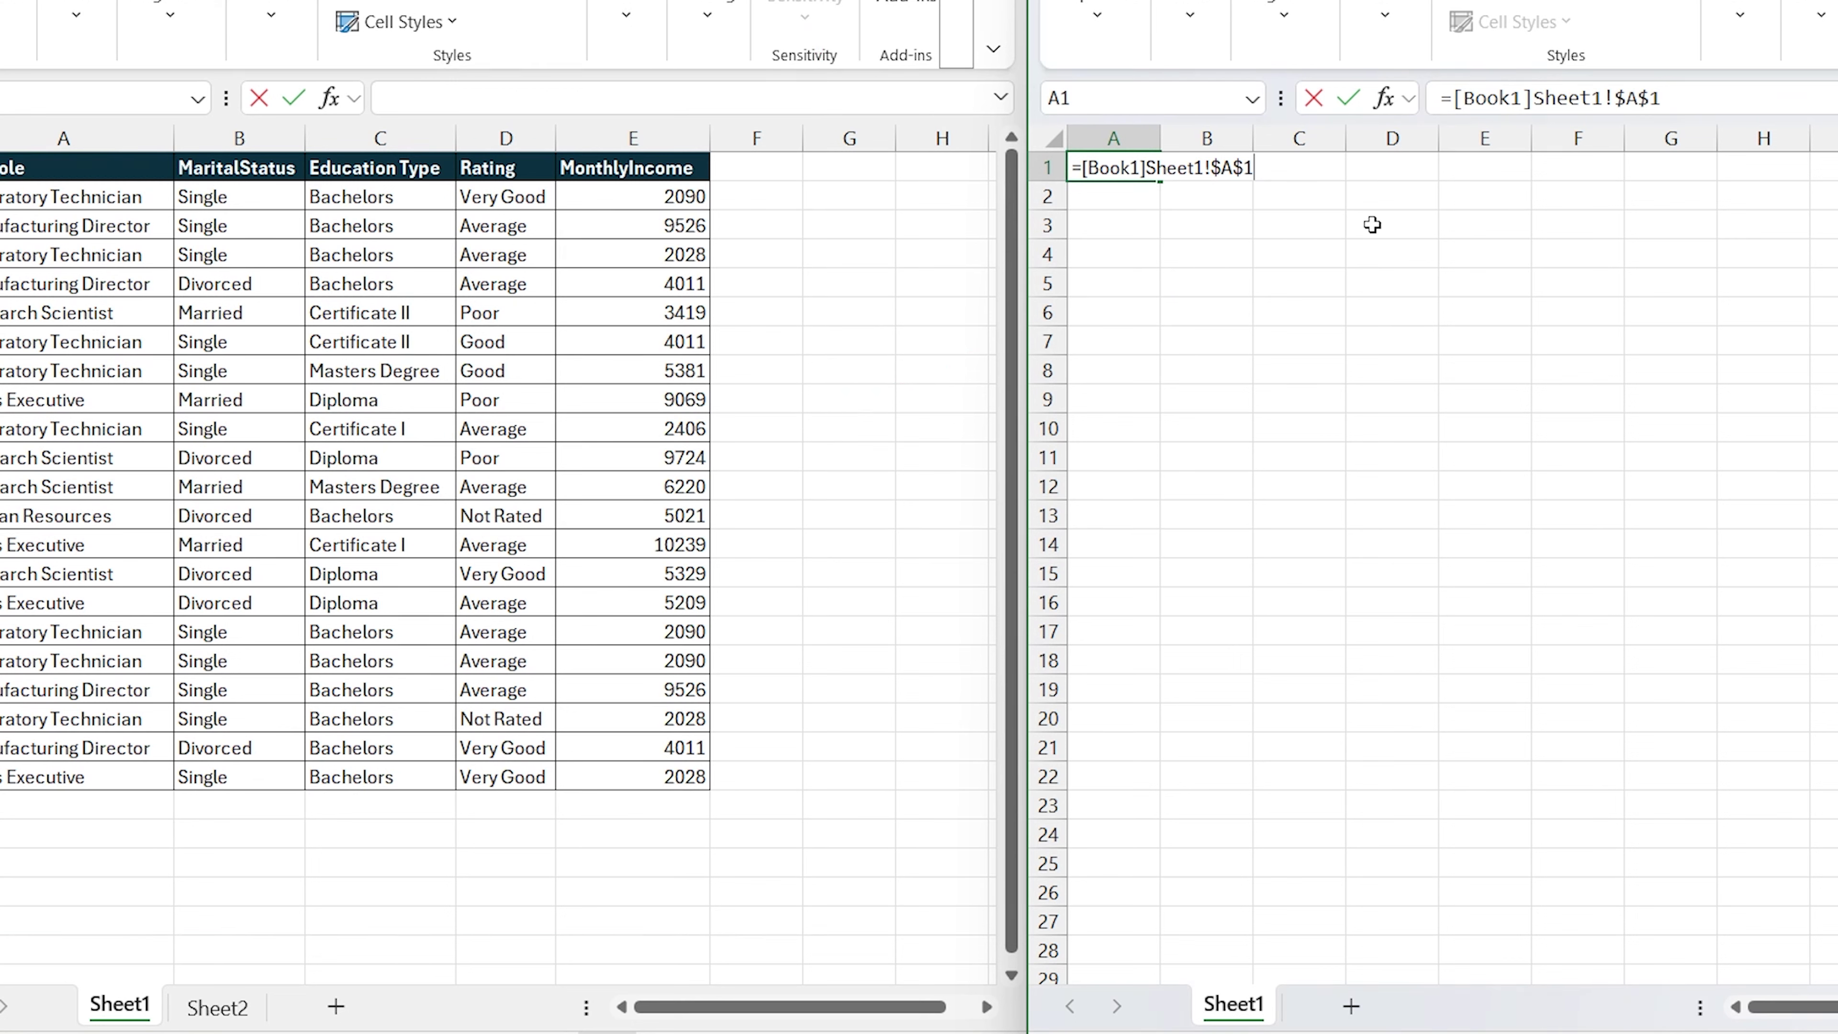
Fill the absolute link across A1:E1 and down to row 17, so every cell shows JobRole.
{"action": "key", "text": "ctrl+Return"}
{"action": "key", "text": "shift+Right"}
{"action": "key", "text": "shift+Right"}
{"action": "key", "text": "shift+Right"}
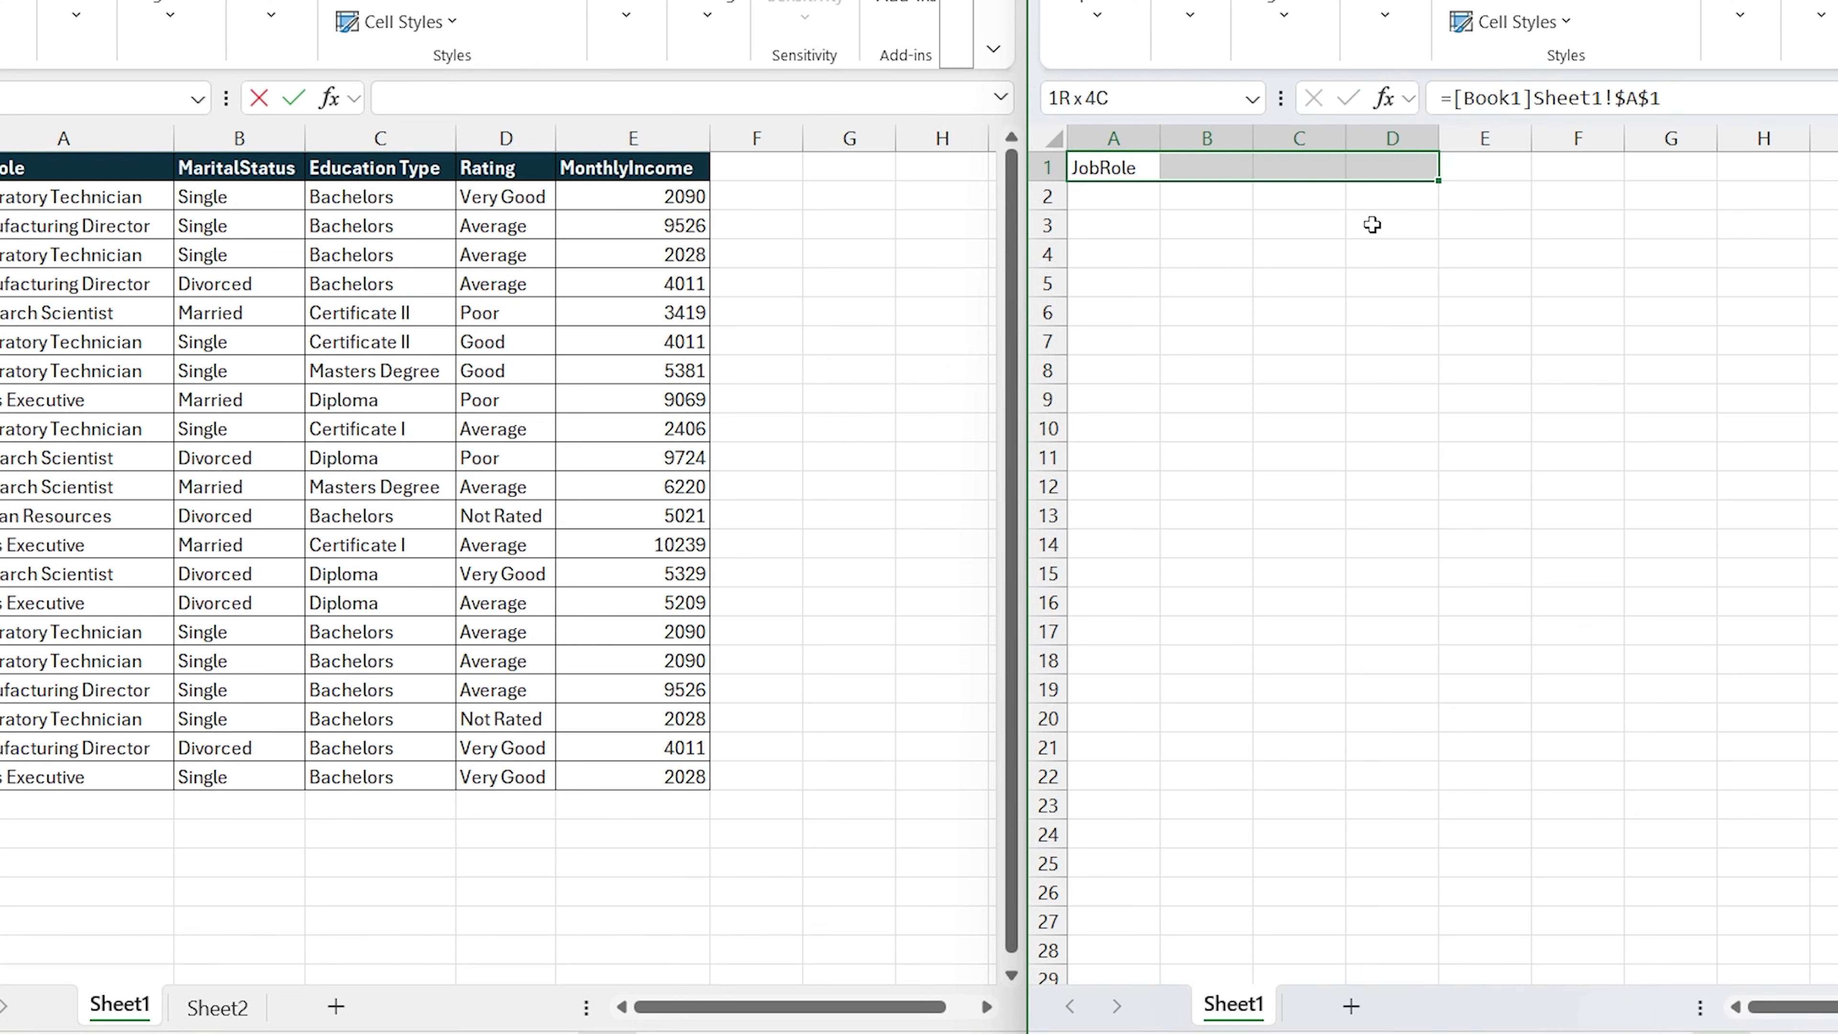
{"action": "key", "text": "shift+Right"}
{"action": "key", "text": "ctrl+r"}
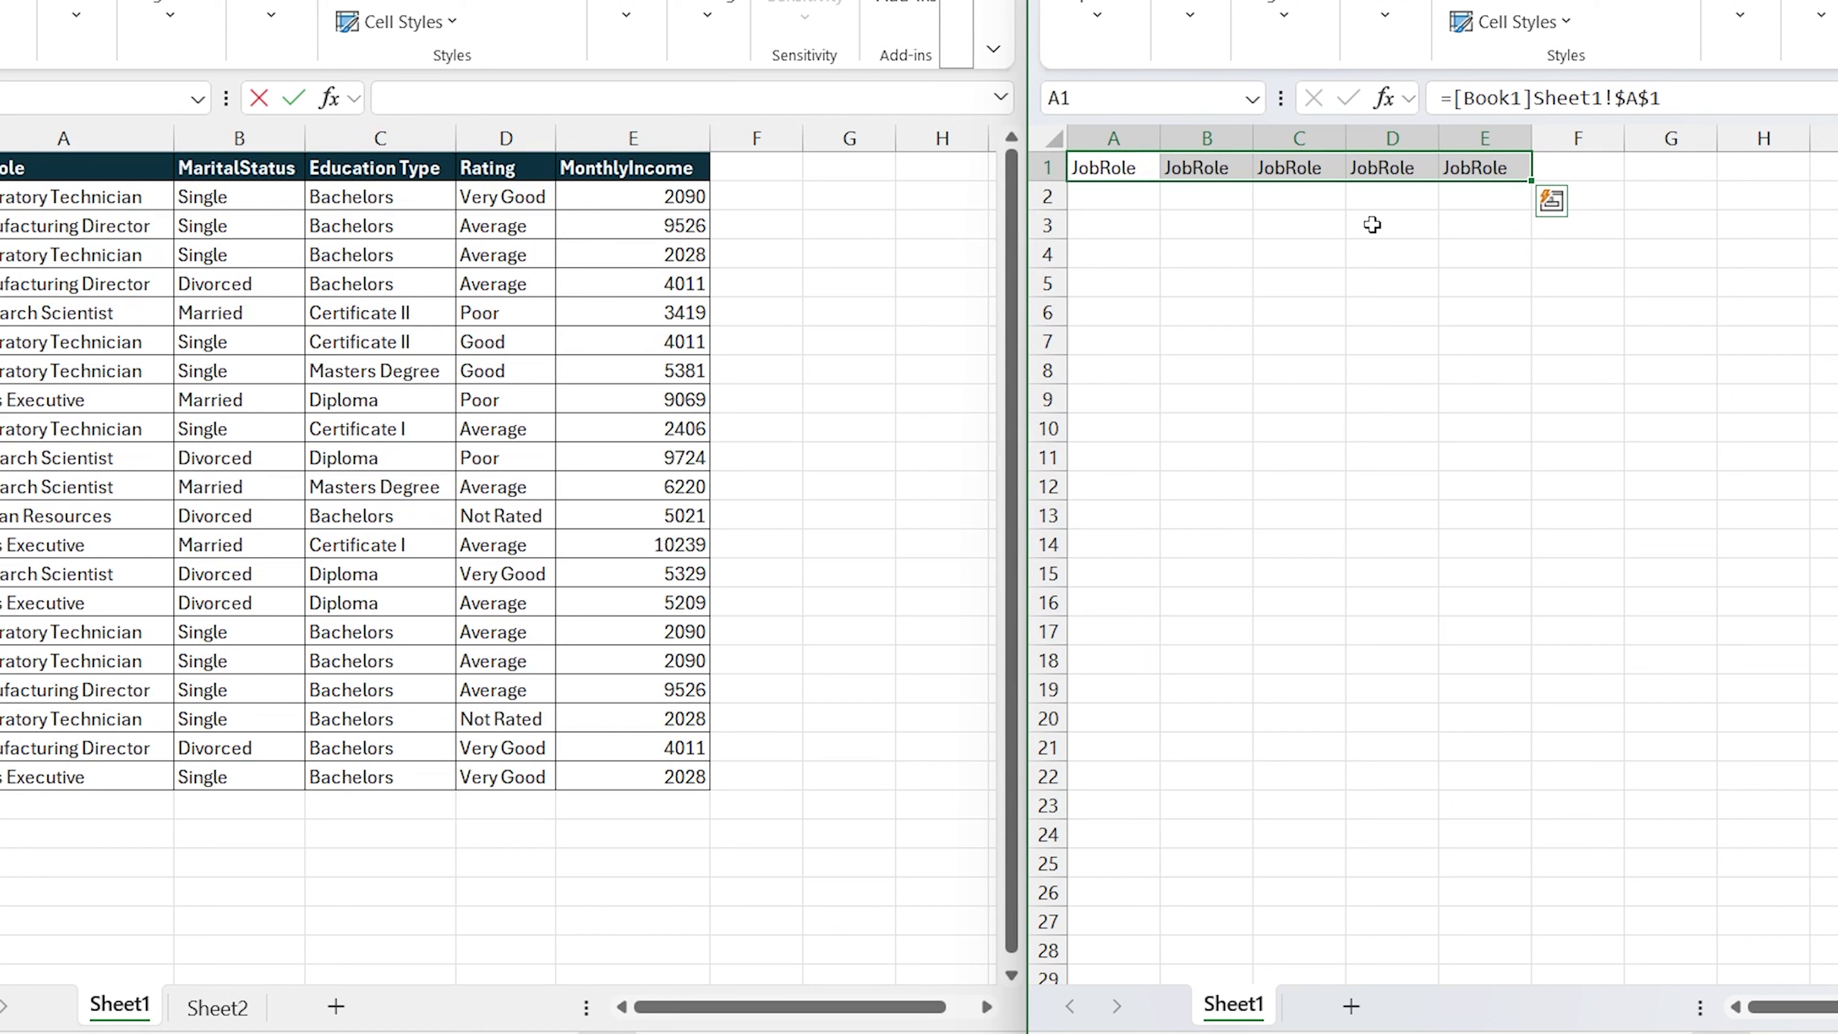
{"action": "key", "text": "shift+Down"}
{"action": "key", "text": "shift+Down"}
{"action": "key", "text": "shift+Down"}
{"action": "key", "text": "shift+Down"}
{"action": "key", "text": "shift+Down"}
{"action": "key", "text": "shift+Down"}
{"action": "key", "text": "shift+Down"}
{"action": "key", "text": "shift+Down"}
{"action": "key", "text": "shift+Down"}
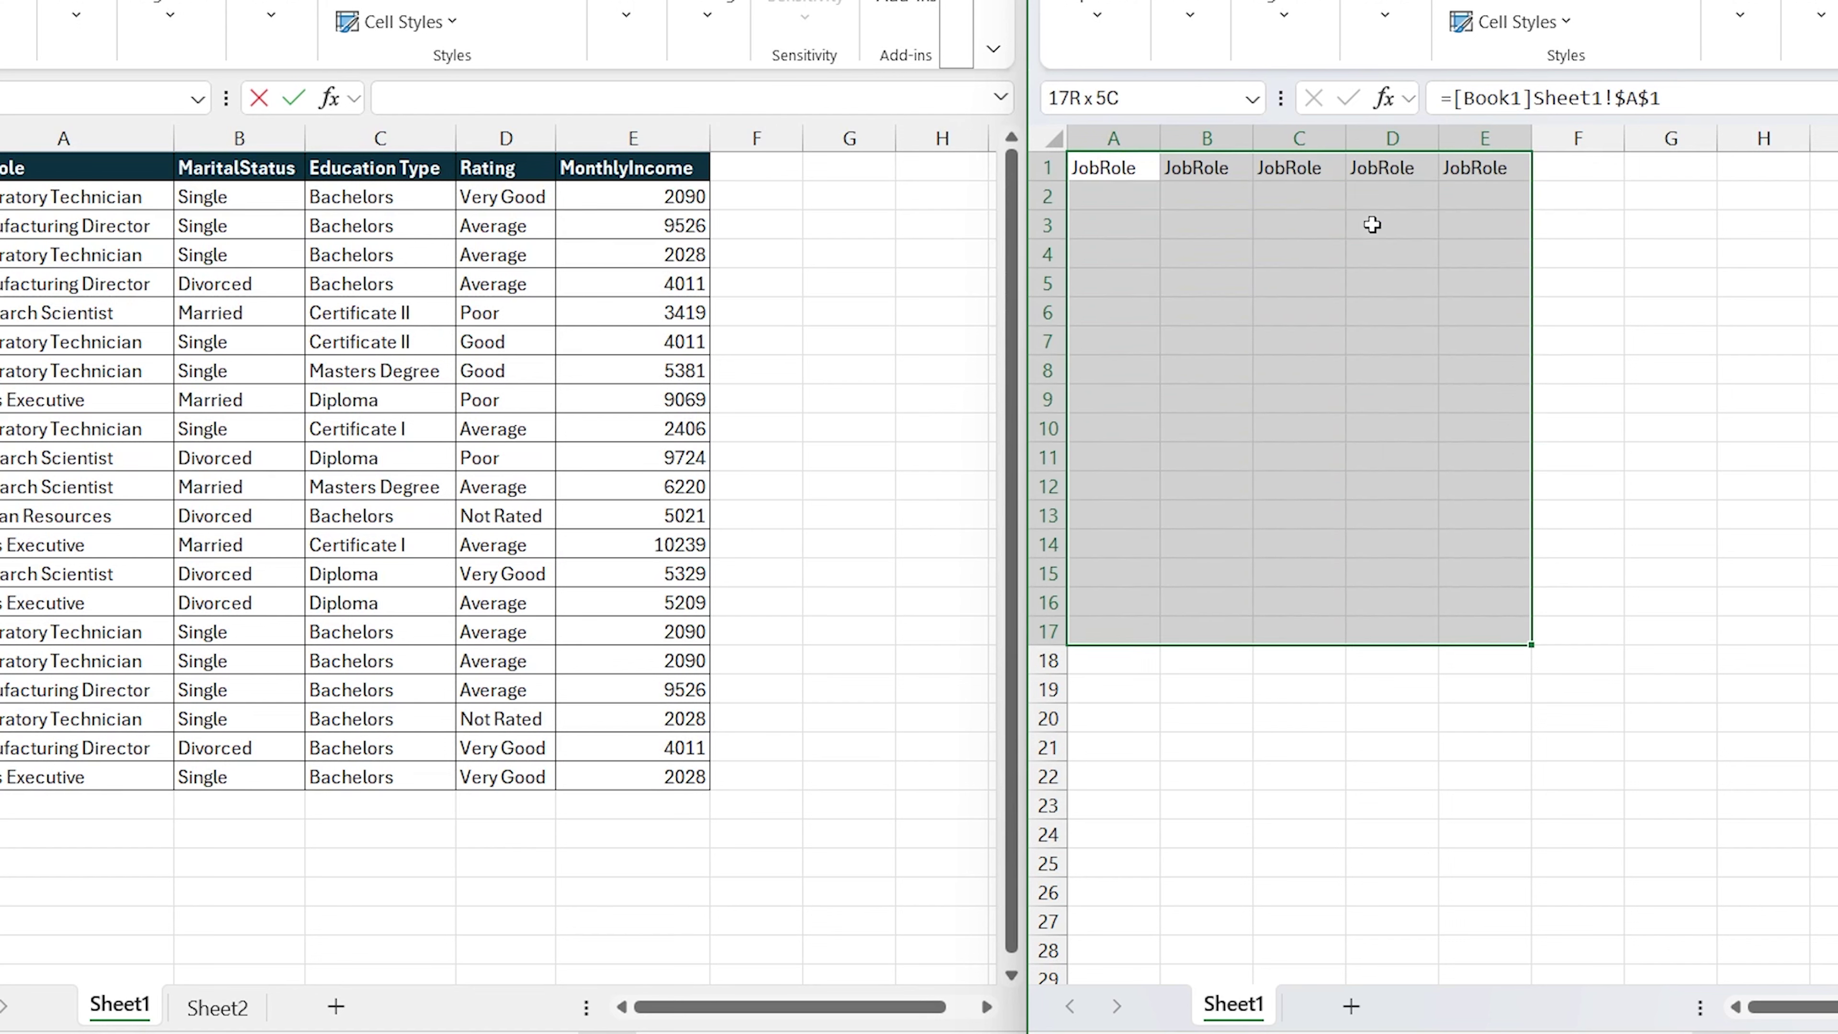
{"action": "key", "text": "ctrl+d"}
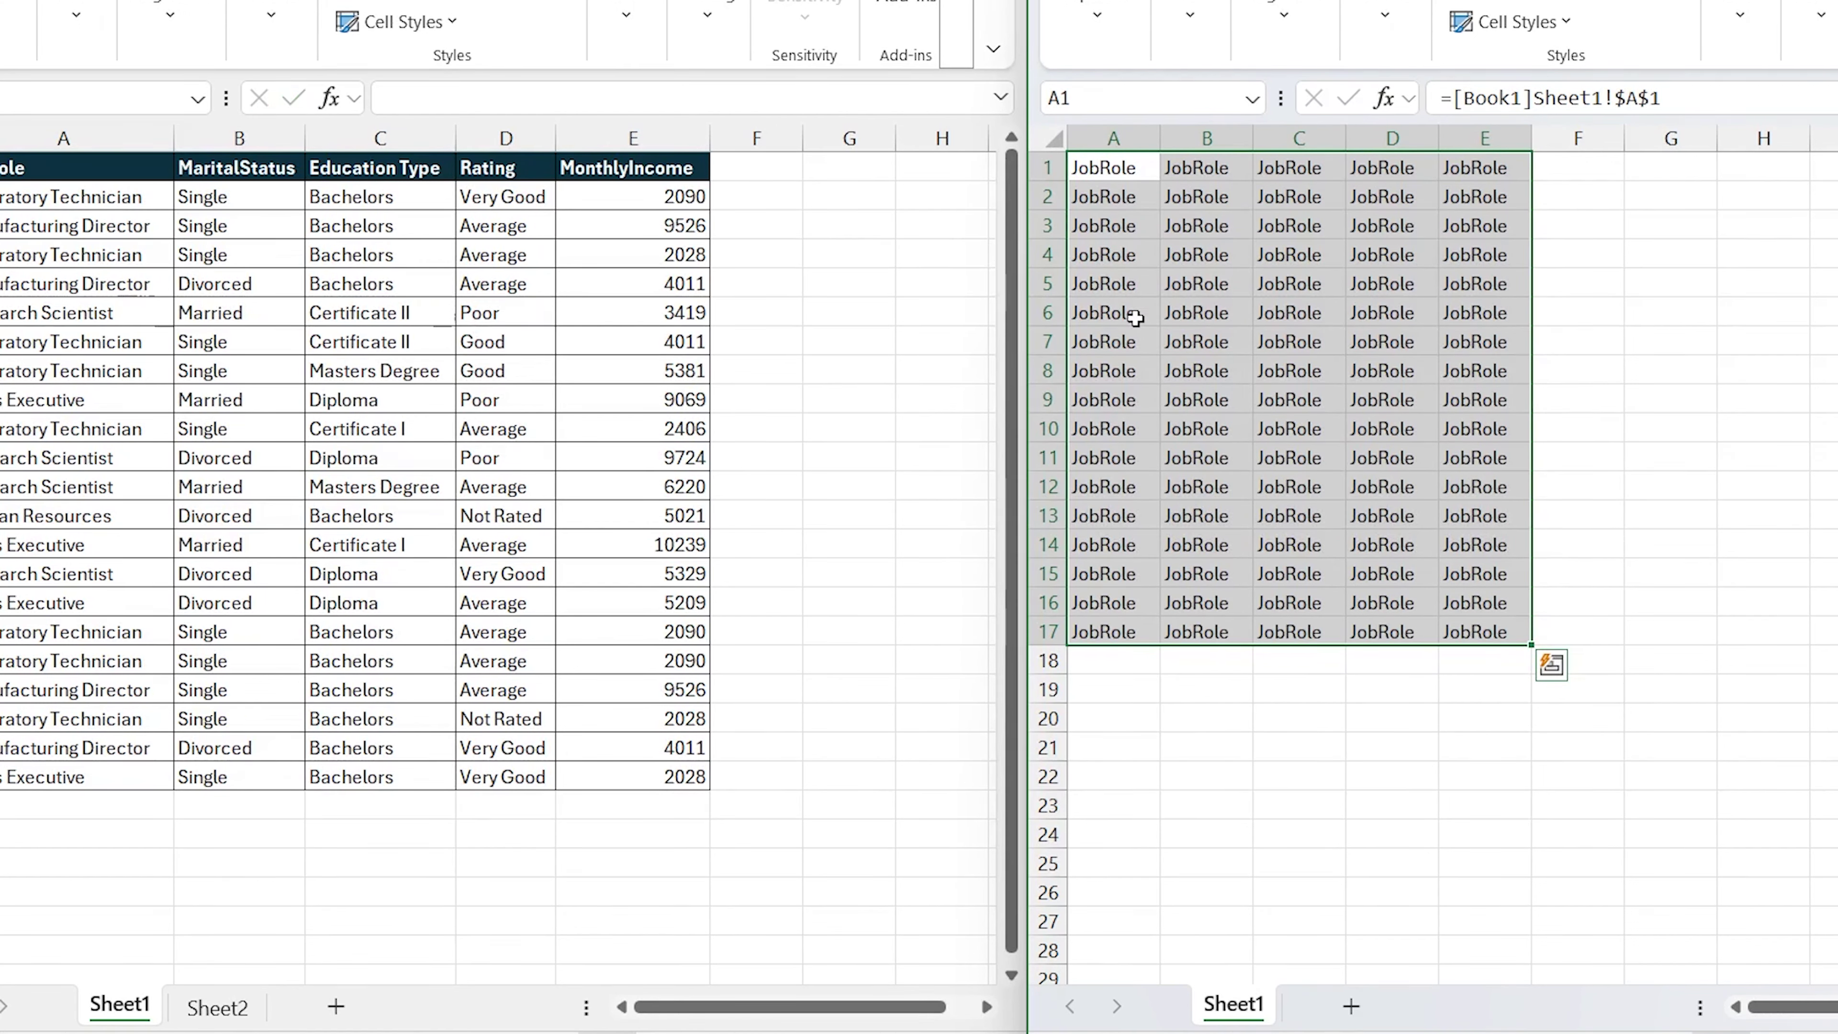
{"action": "left_click", "coordinate": [1106, 172]}
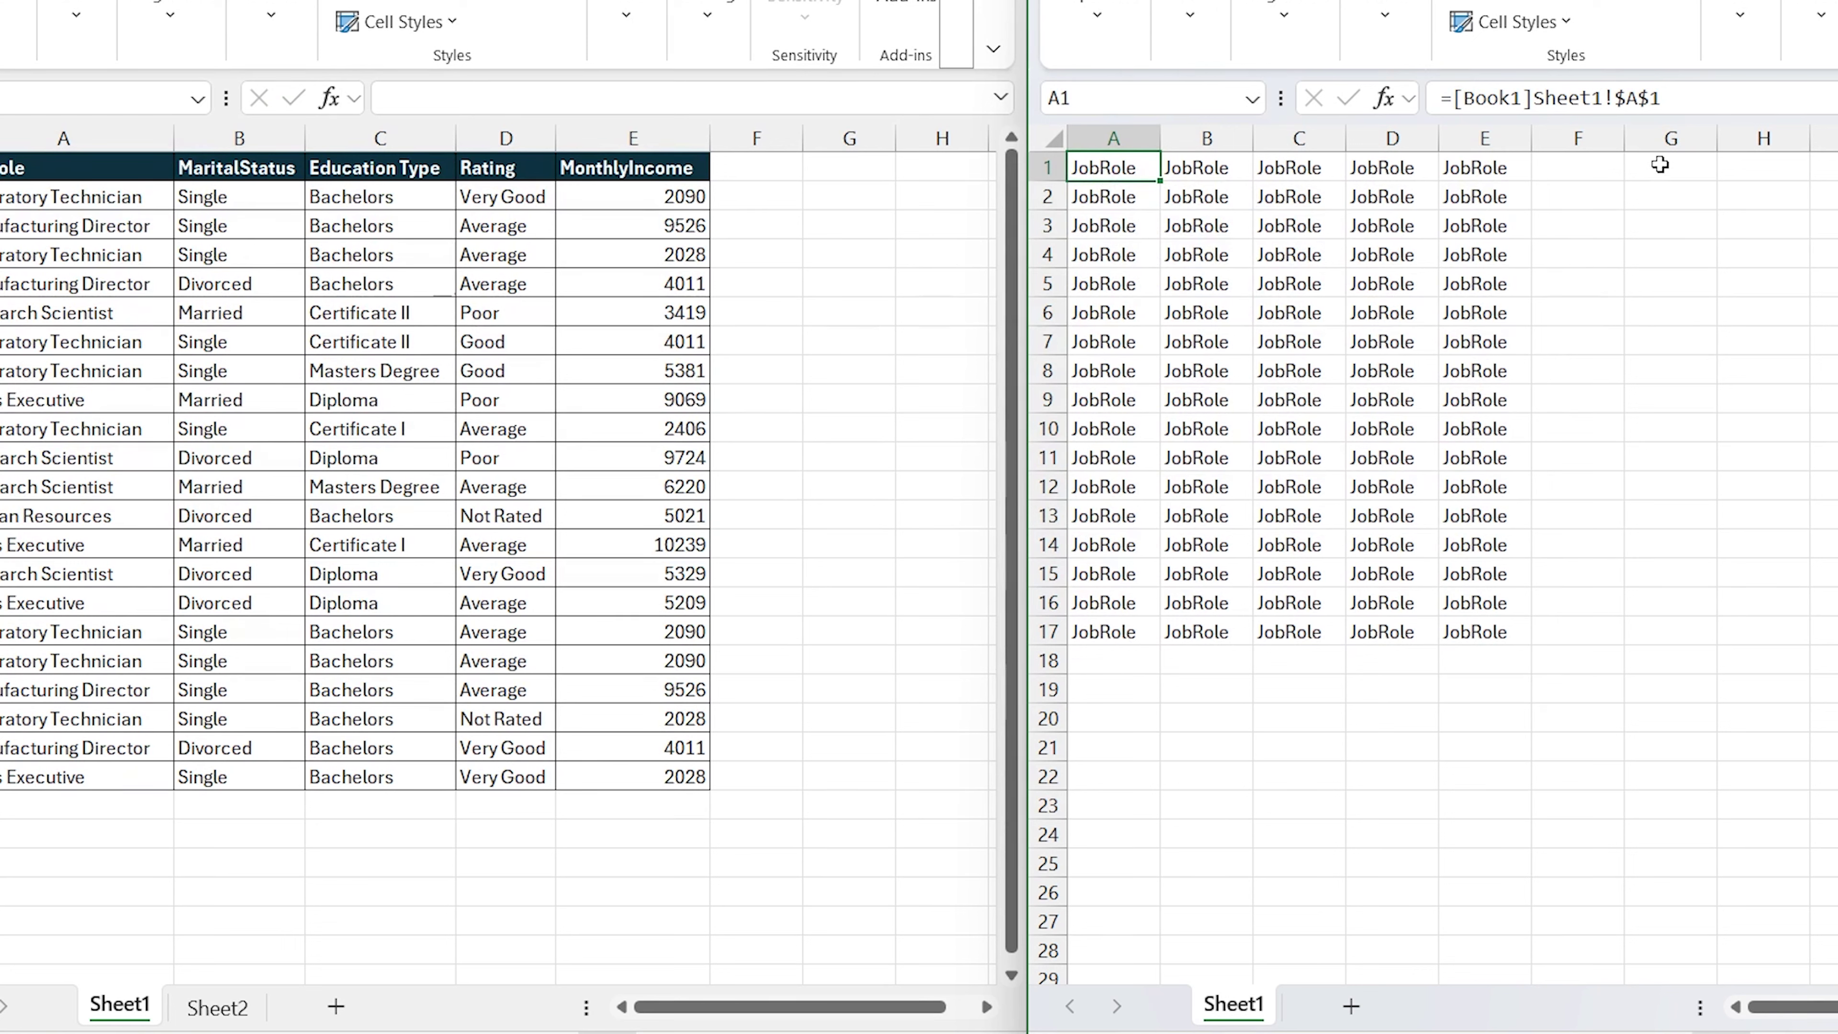
{"action": "key", "text": "F2"}
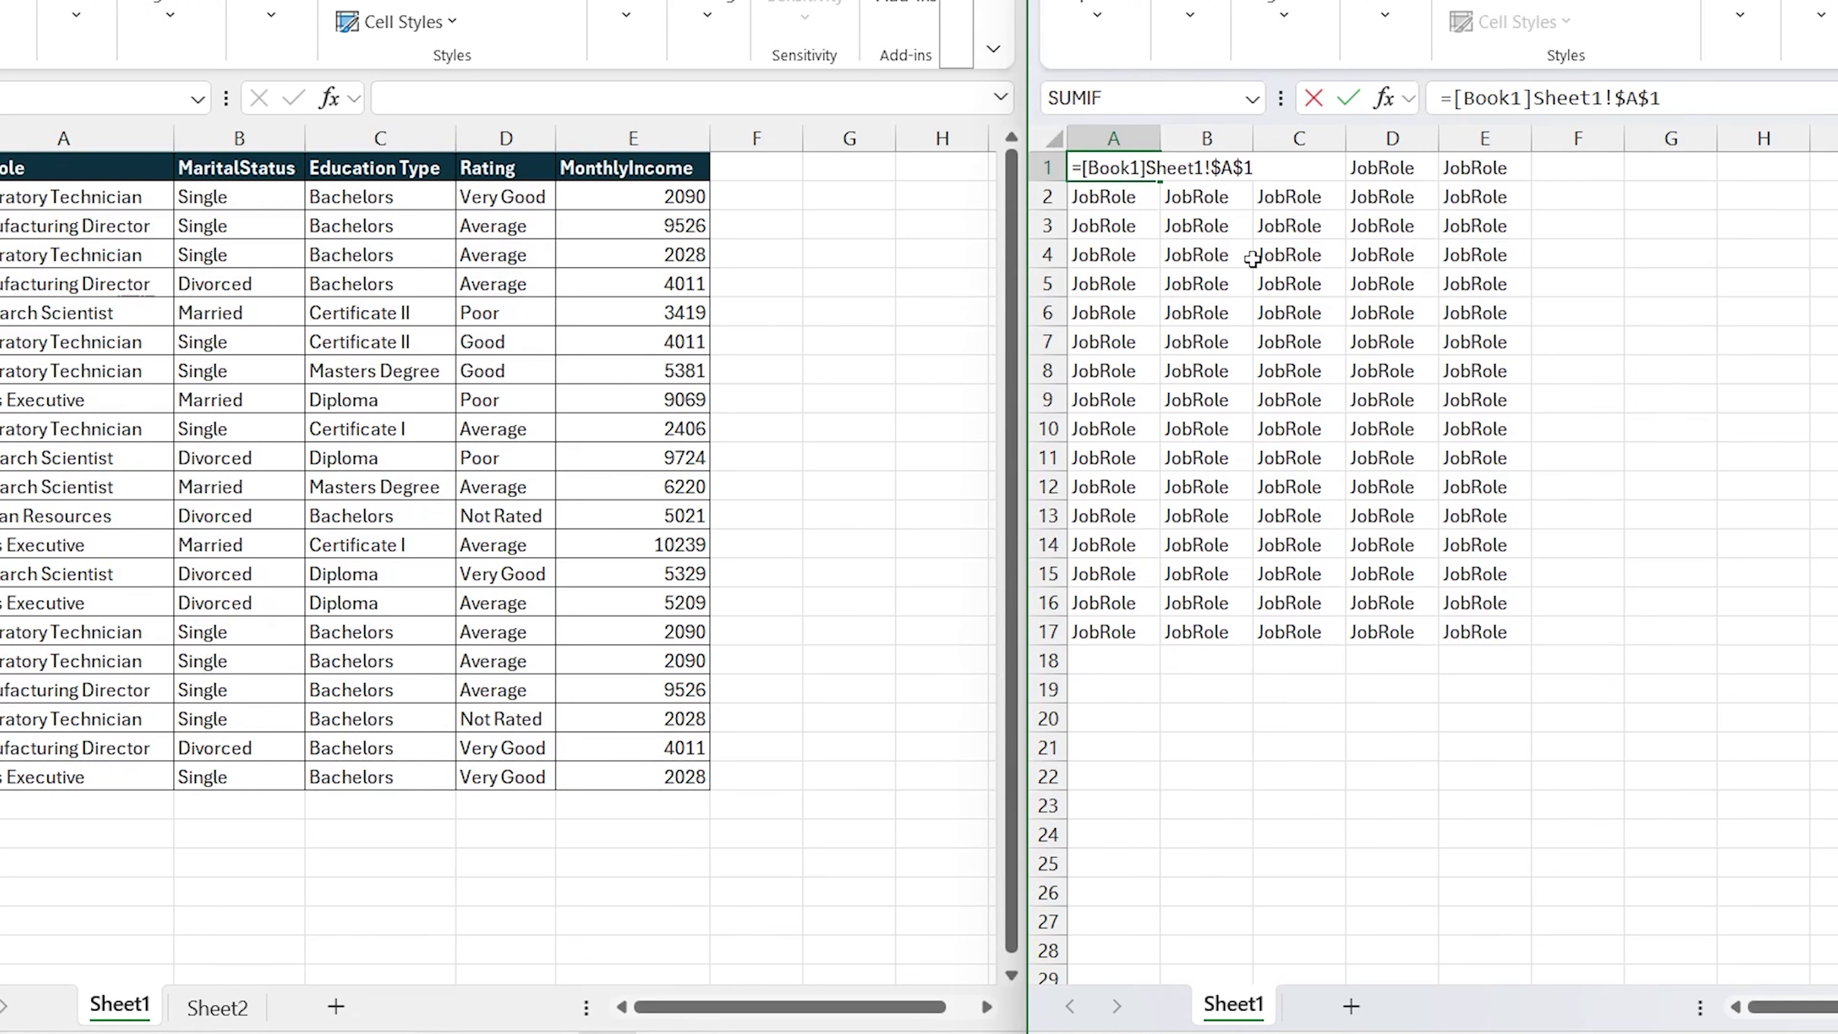
Change A1's link to the relative reference =[Book1]Sheet1!A1.
{"action": "key", "text": "BackSpace"}
{"action": "key", "text": "Right"}
{"action": "key", "text": "Delete"}
{"action": "key", "text": "Return"}
Fill the relative link across to column E and down to row 27, checking row 23's zeros.
{"action": "key", "text": "Up"}
{"action": "key", "text": "shift+Right"}
{"action": "key", "text": "shift+Right"}
{"action": "key", "text": "shift+Right"}
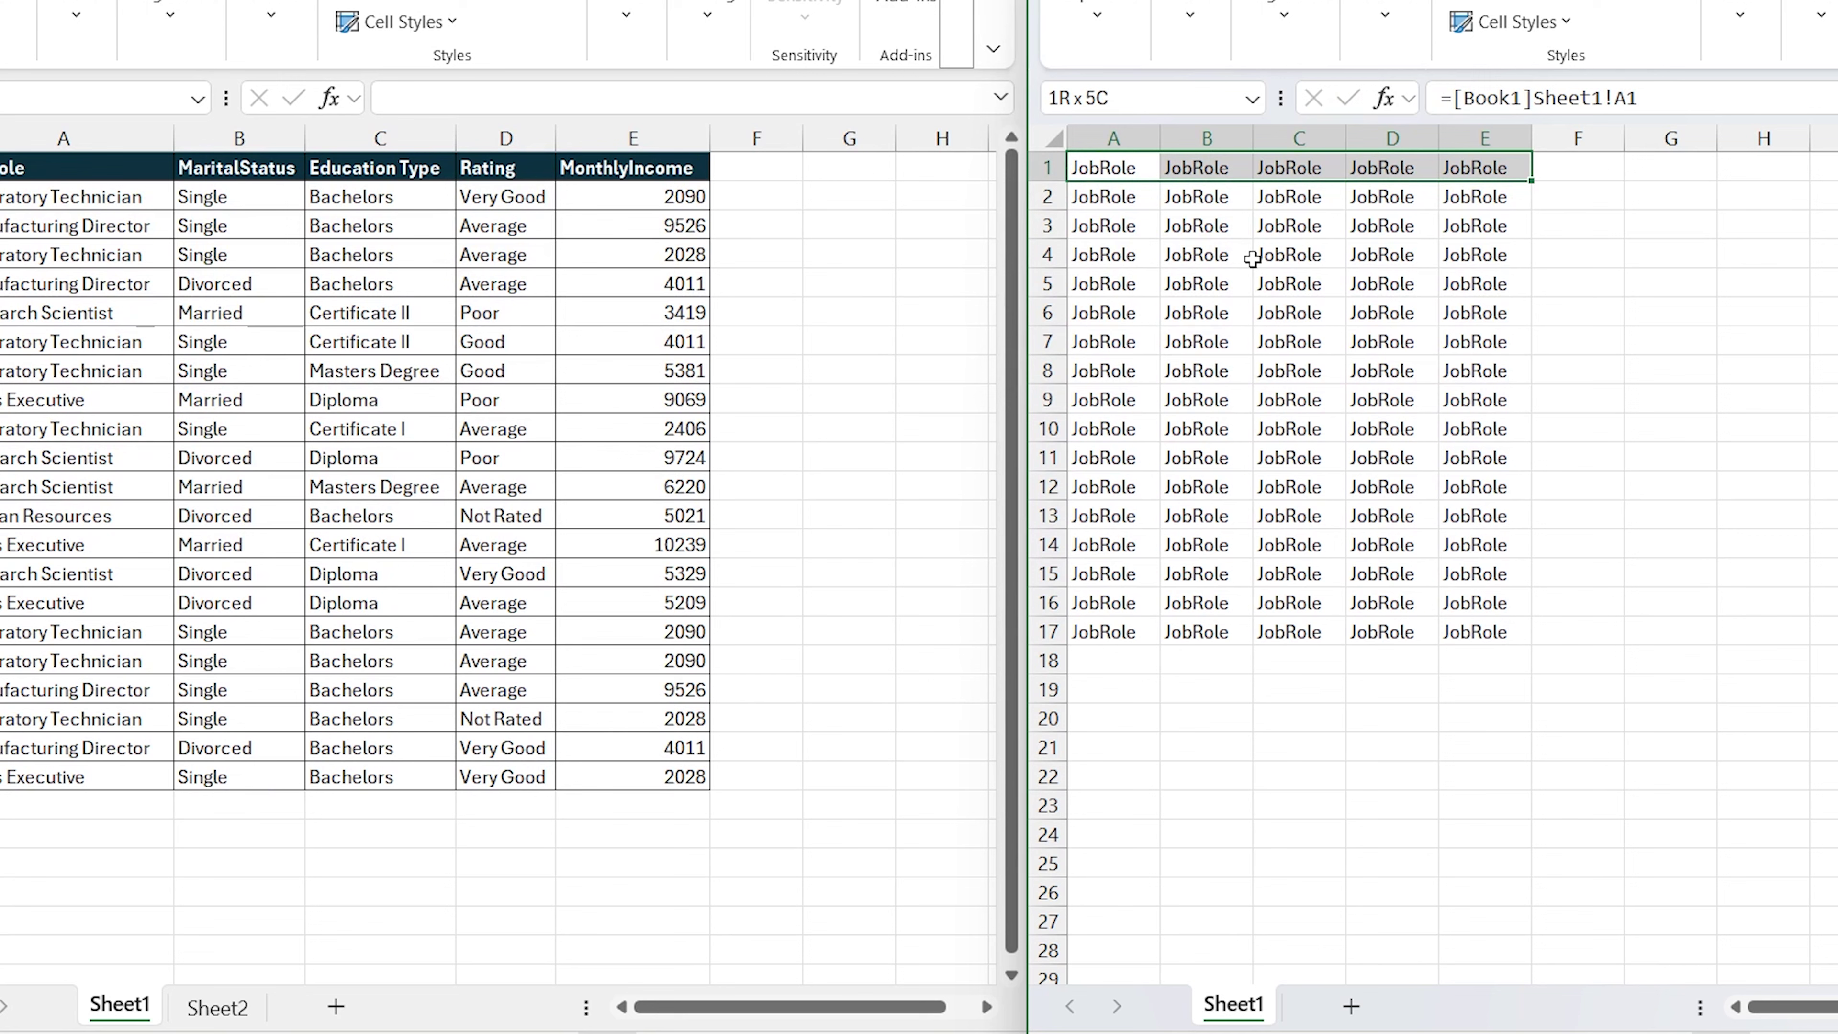
{"action": "key", "text": "ctrl+r"}
{"action": "key", "text": "shift+Down"}
{"action": "key", "text": "shift+Down"}
{"action": "key", "text": "shift+Down"}
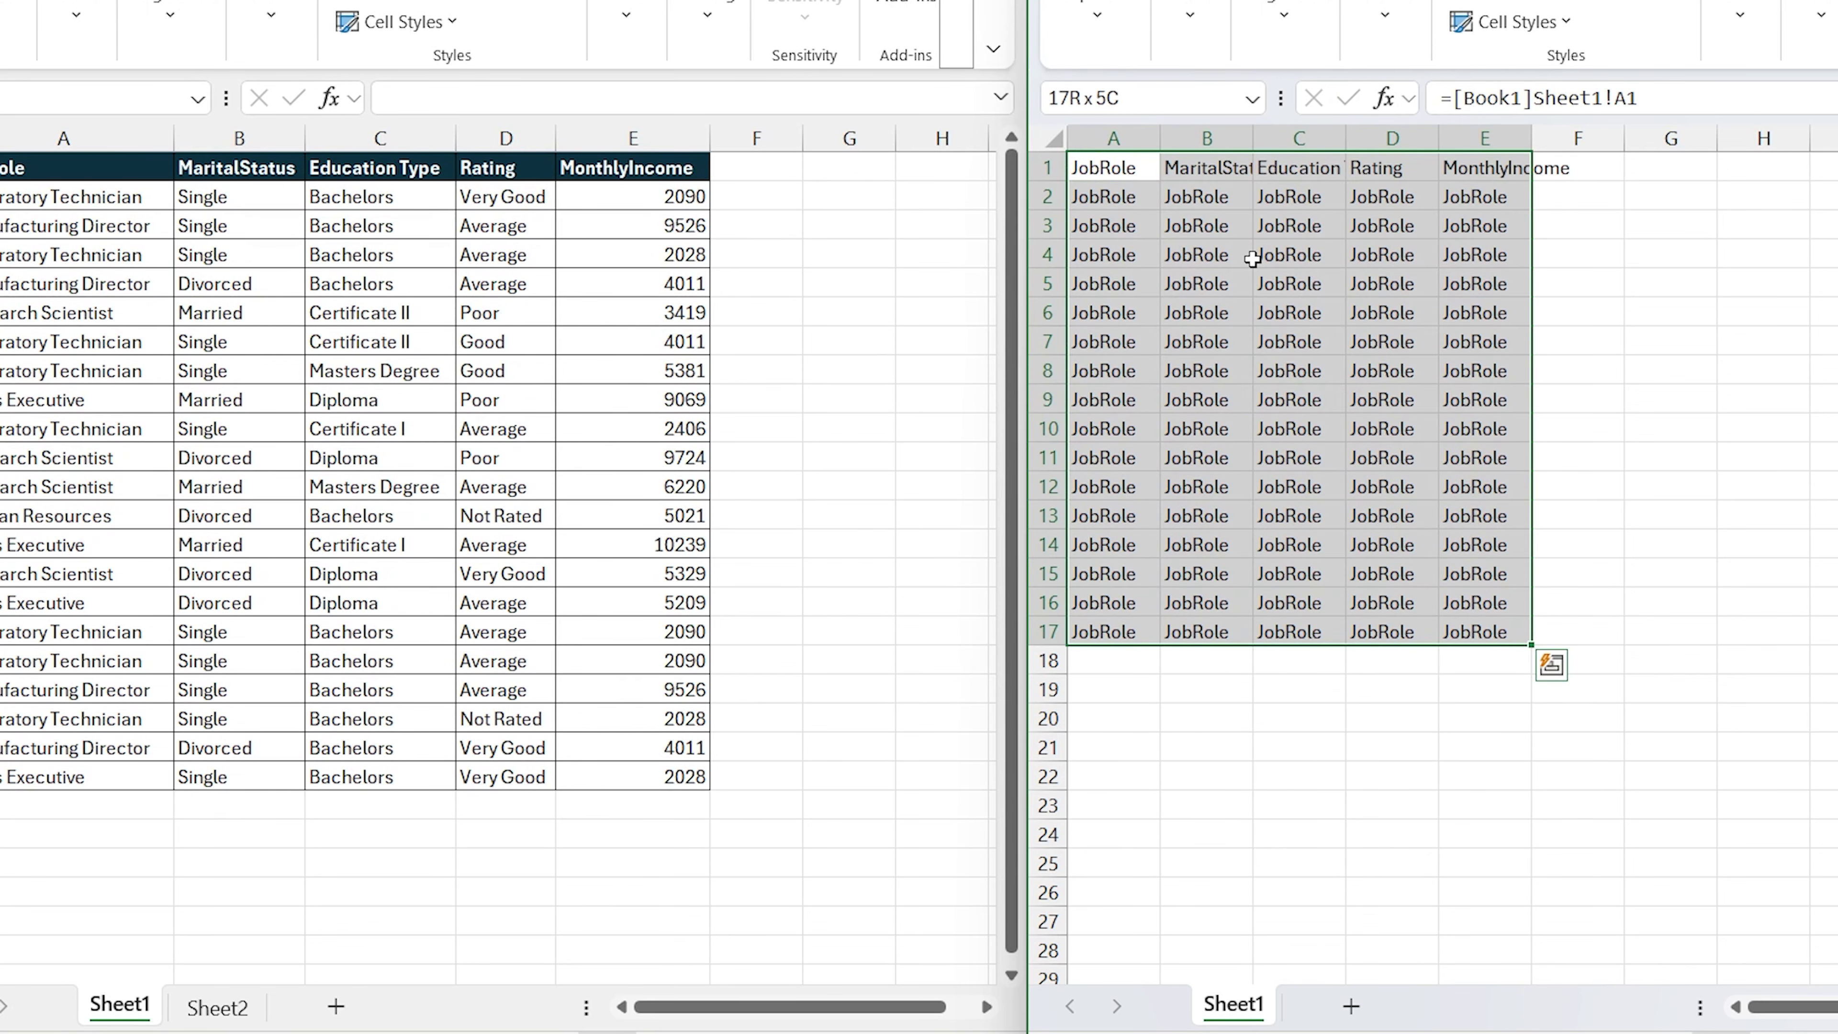
{"action": "key", "text": "shift+Down"}
{"action": "key", "text": "shift+Down"}
{"action": "key", "text": "shift+Down"}
{"action": "key", "text": "shift+Down"}
{"action": "key", "text": "shift+Down"}
{"action": "key", "text": "shift+Down"}
{"action": "key", "text": "ctrl+d"}
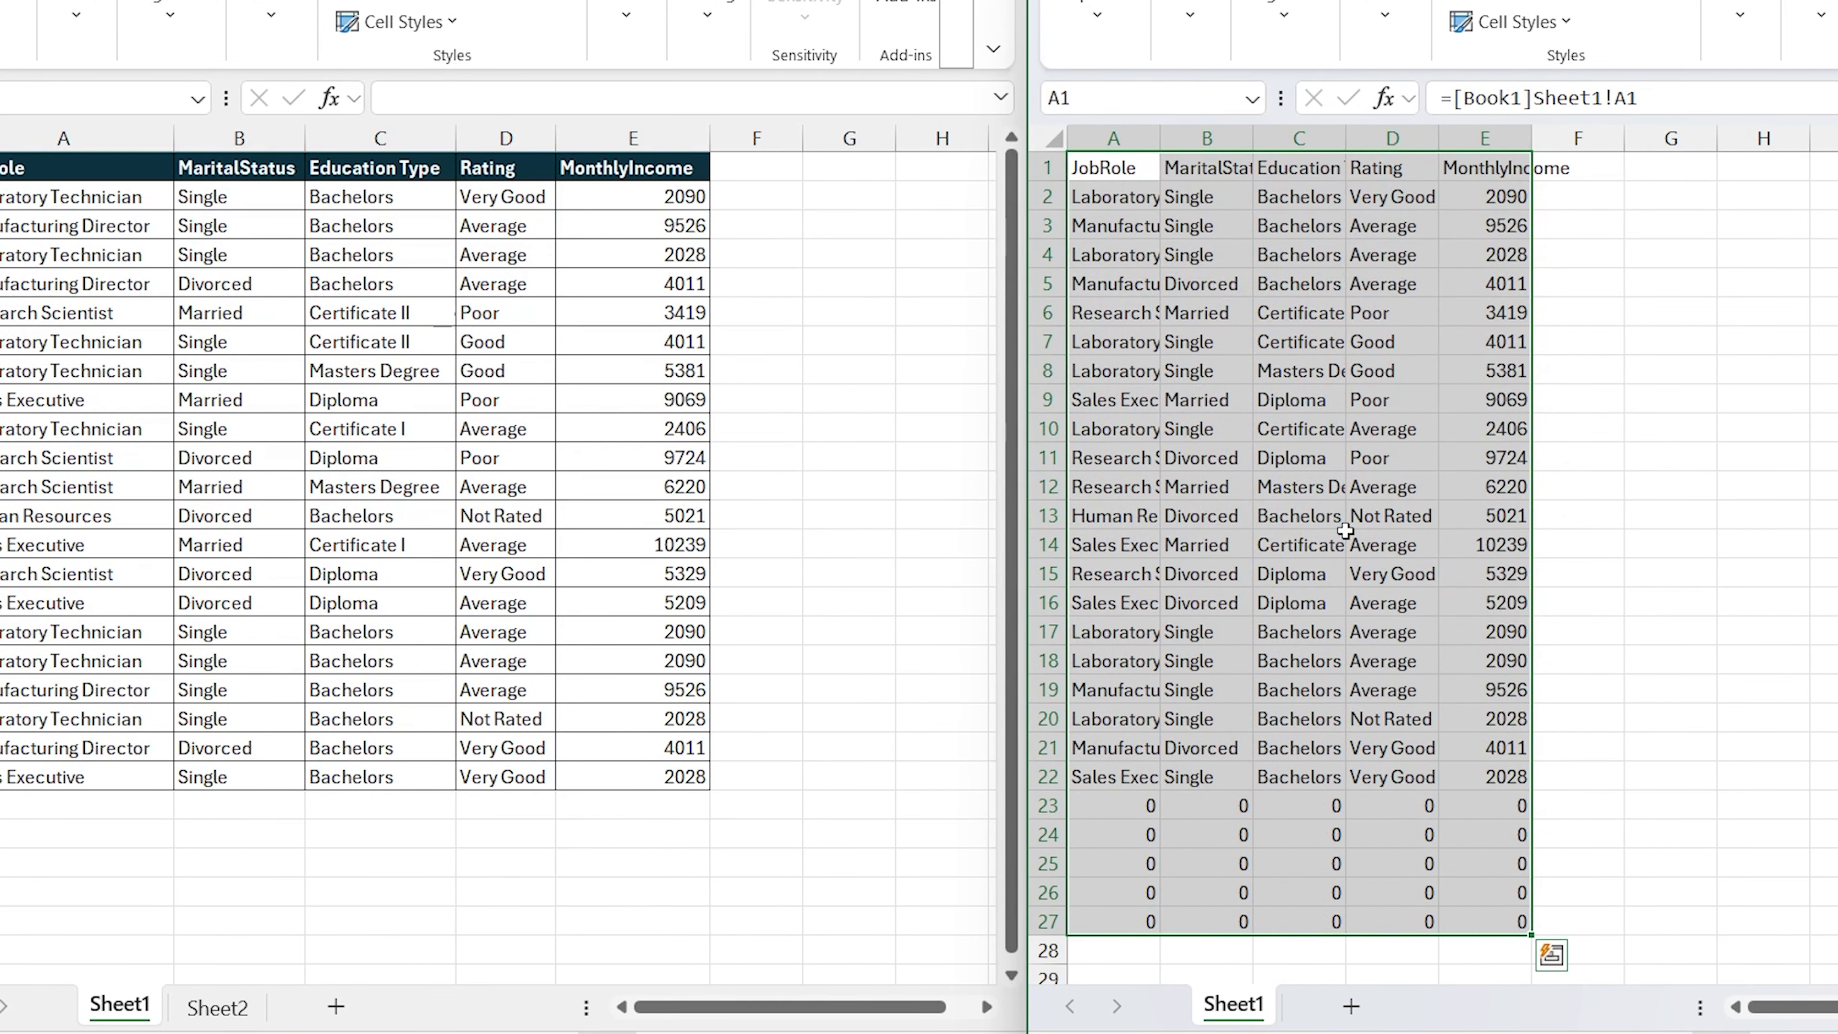
{"action": "left_click", "coordinate": [1114, 805]}
{"action": "left_click", "coordinate": [1118, 172]}
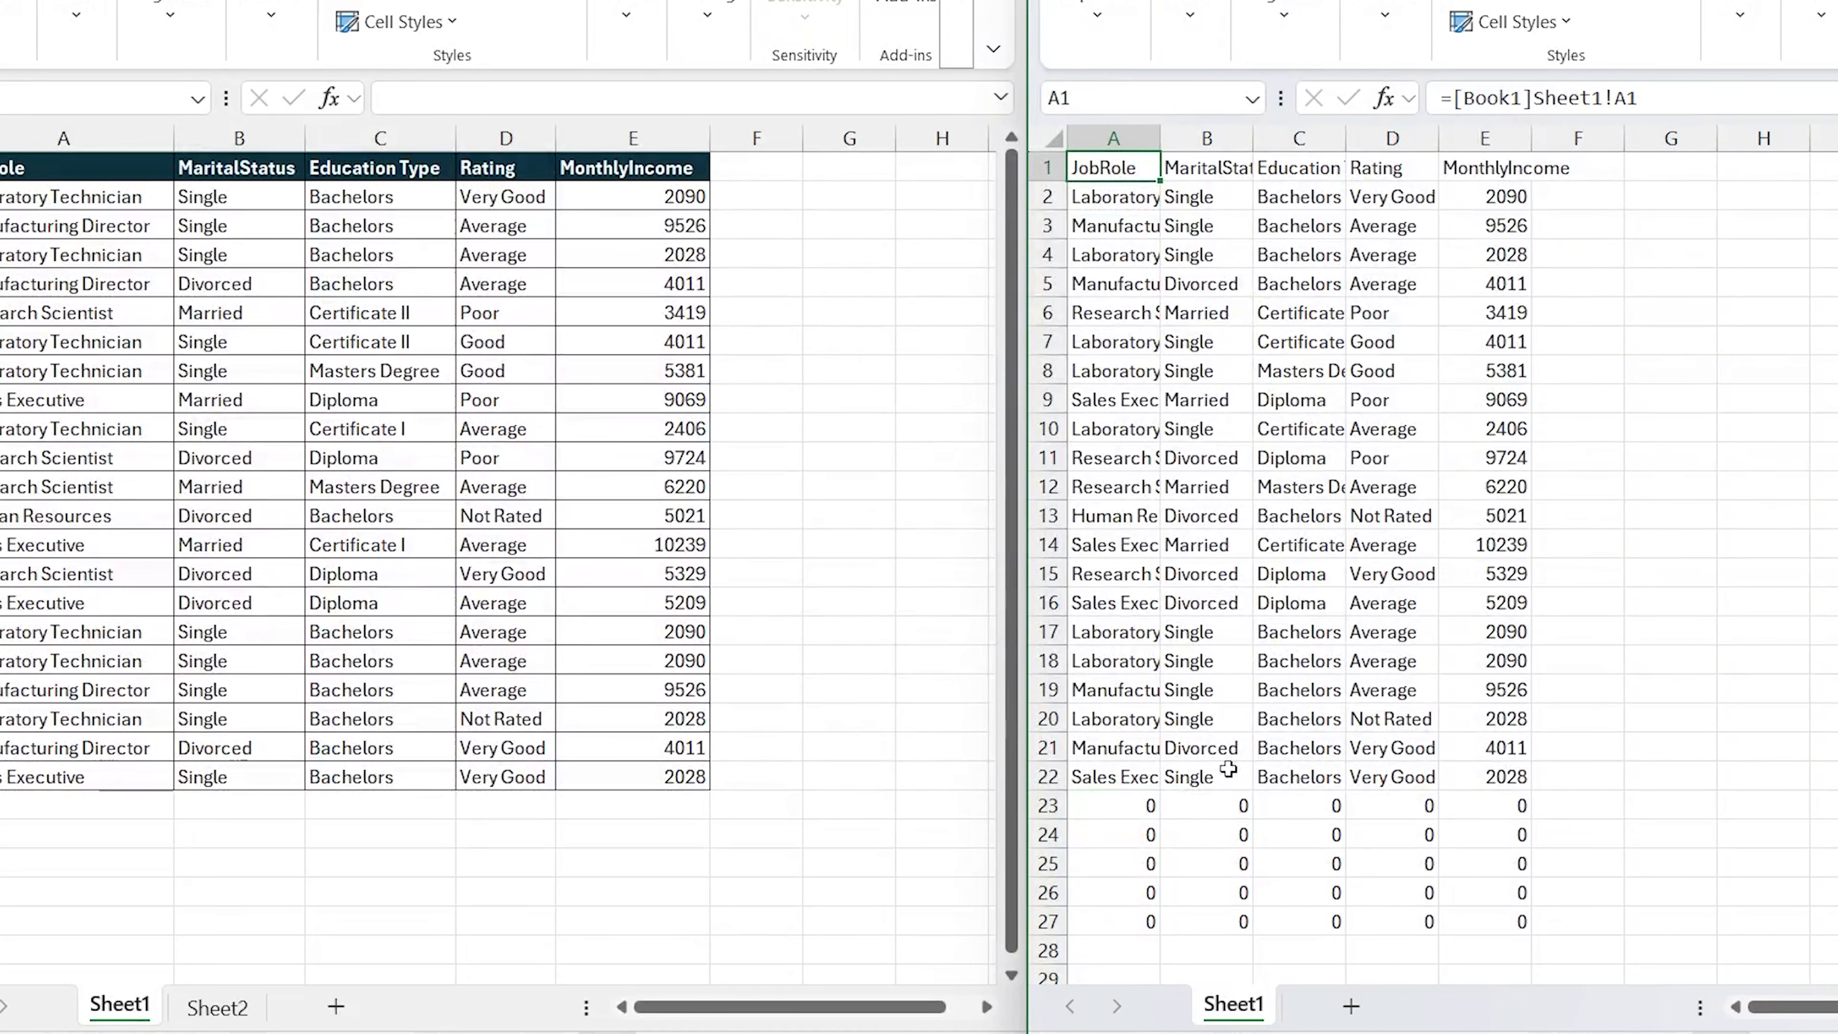
Rewrite A1 as =IF([Book1]Sheet1!A1=0,"",[Book1]Sheet1!A1).
{"action": "left_click", "coordinate": [1456, 96]}
{"action": "type", "text": "IF("}
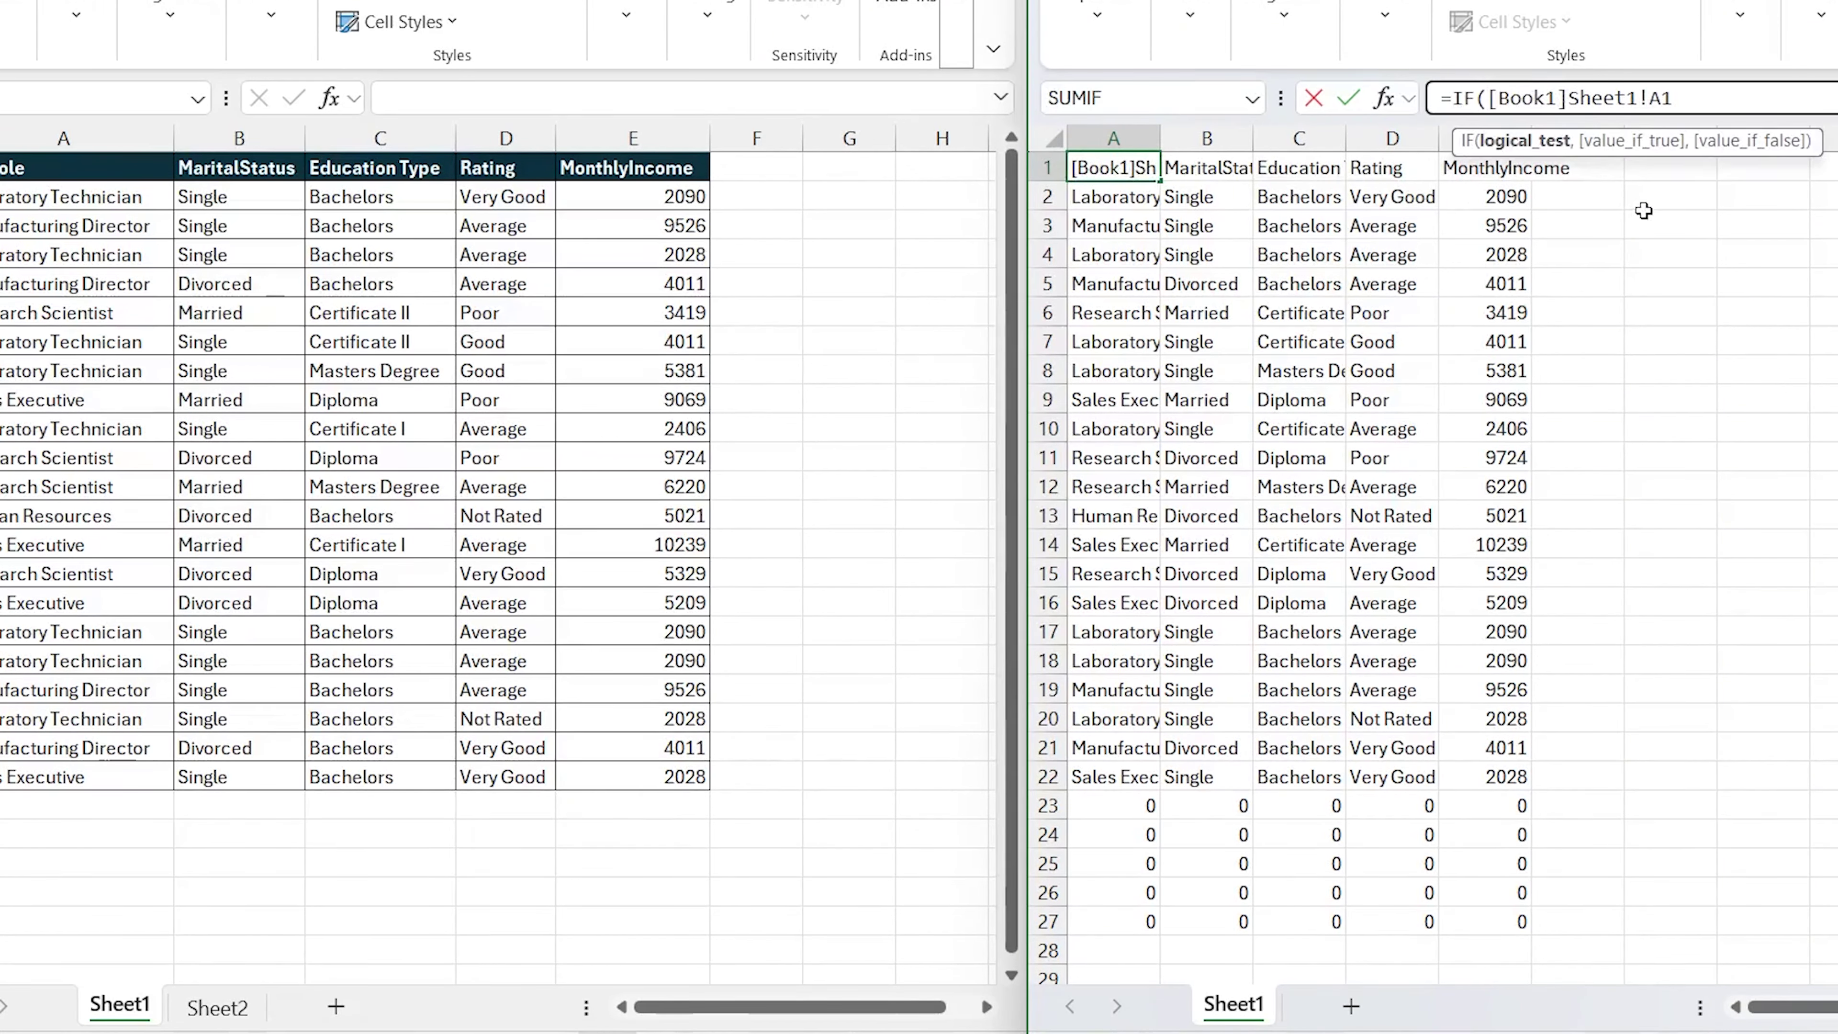
{"action": "type", "text": "="}
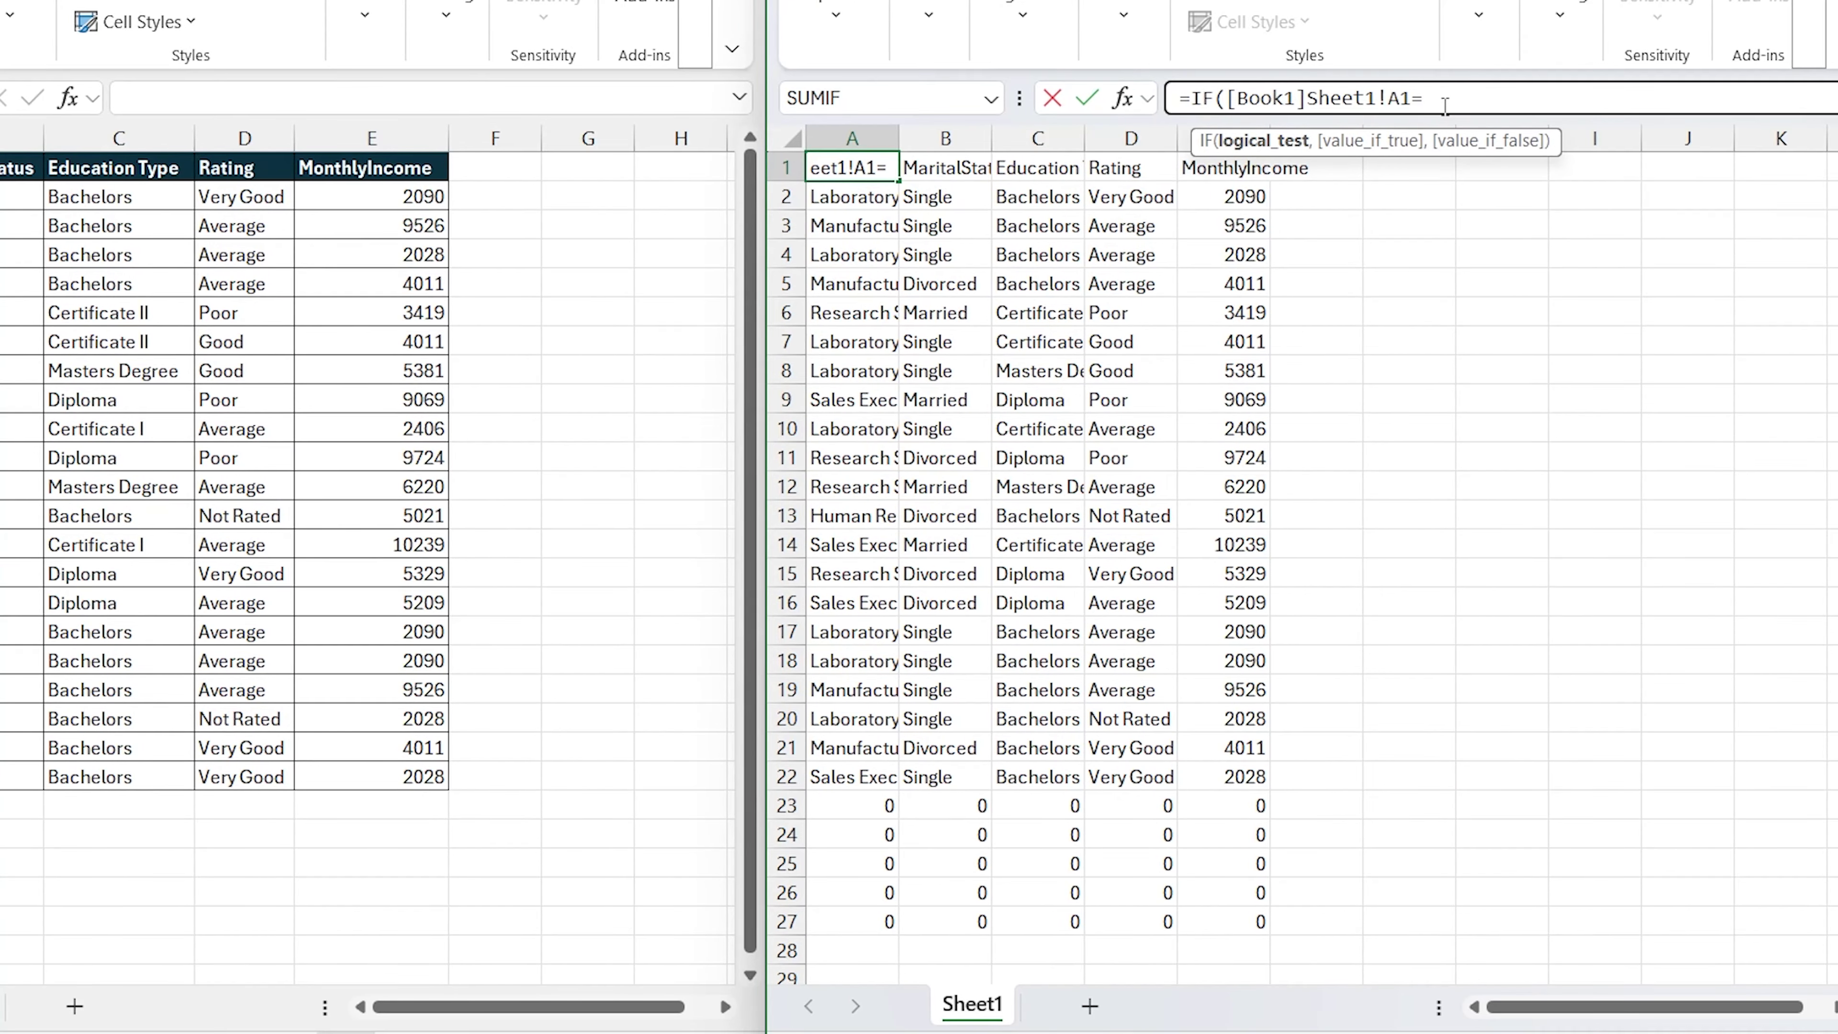
{"action": "type", "text": "0,"}
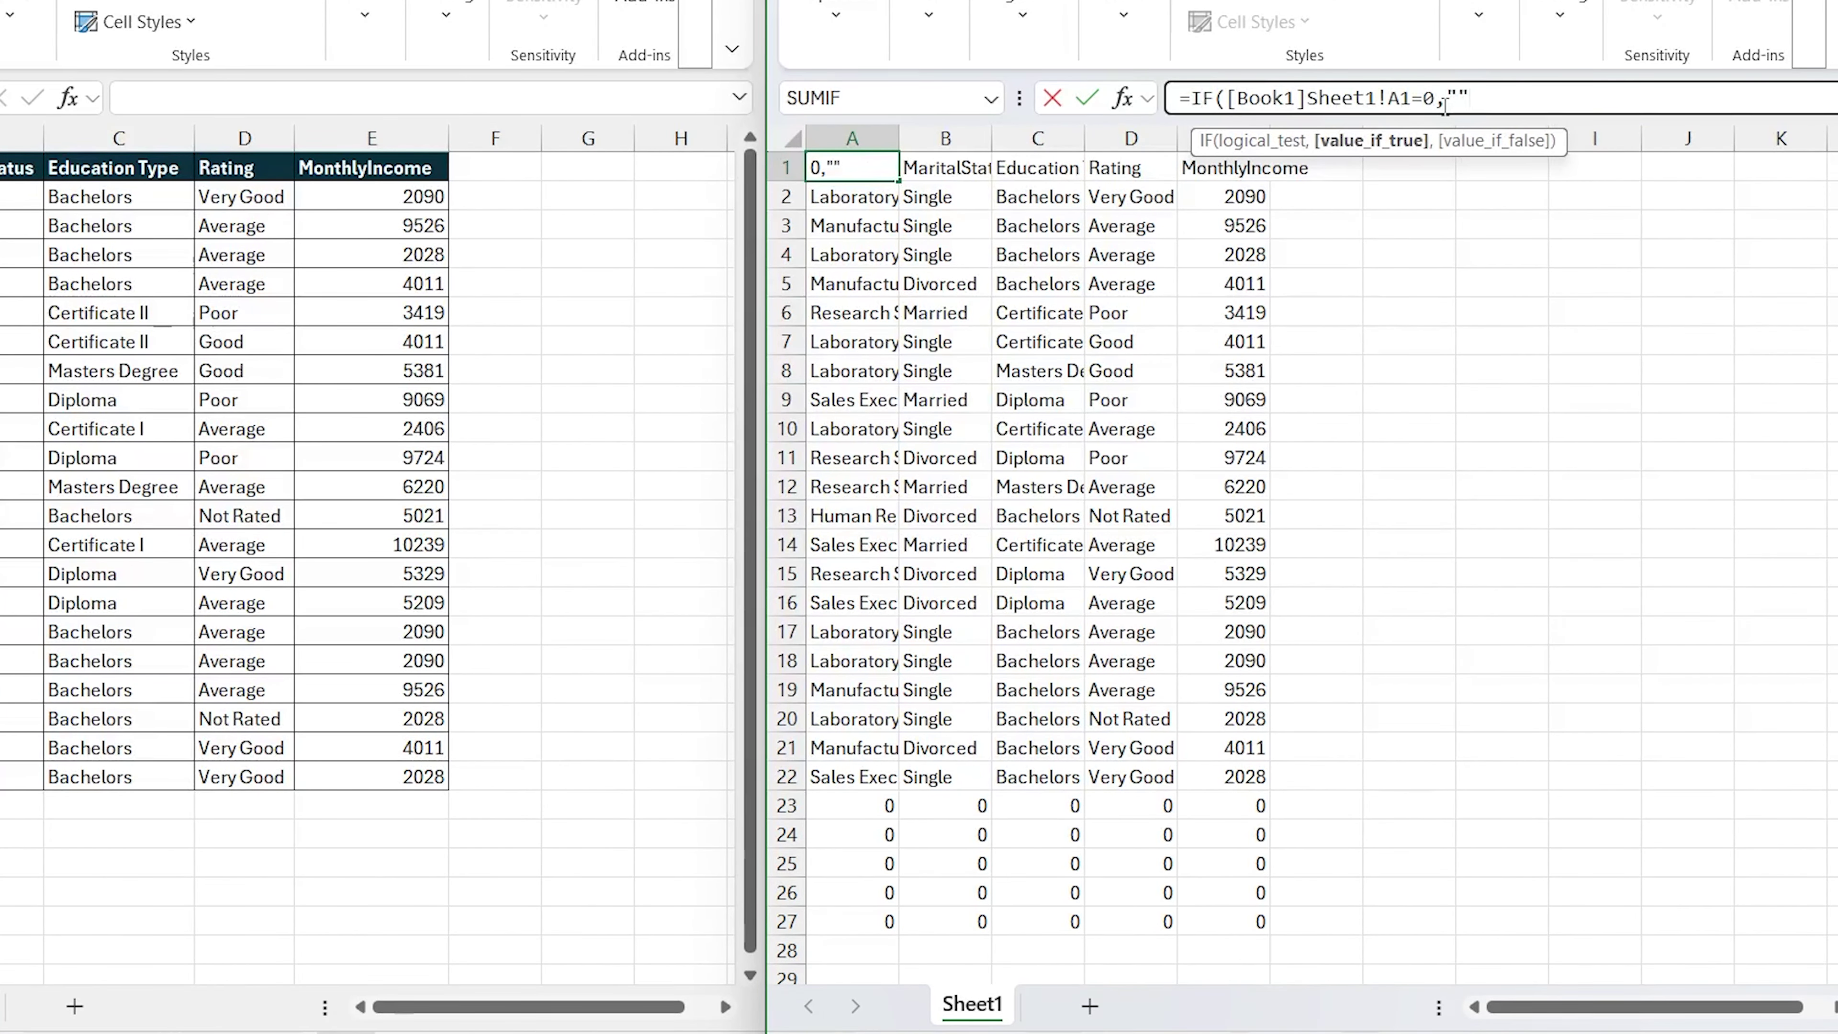
{"action": "type", "text": ","}
{"action": "left_click_drag", "start_coordinate": [1228, 97], "coordinate": [1415, 101]}
{"action": "key", "text": "ctrl+c"}
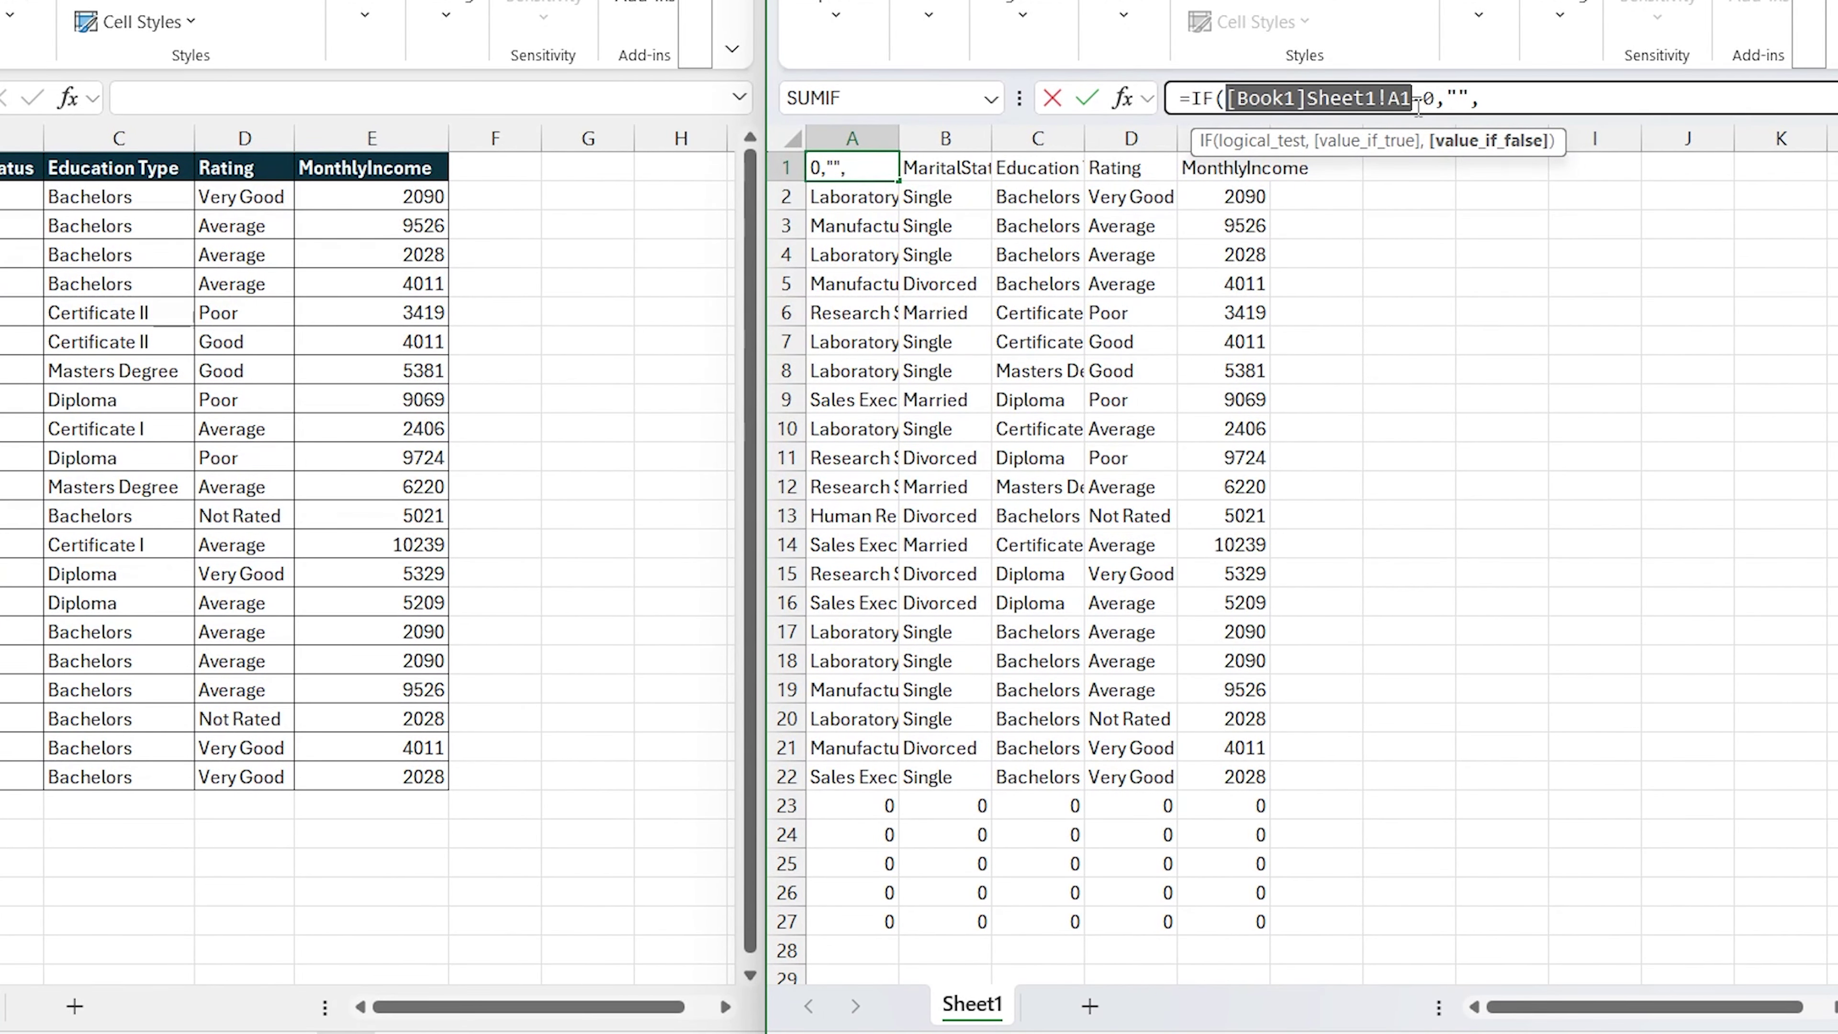
{"action": "left_click", "coordinate": [1508, 97]}
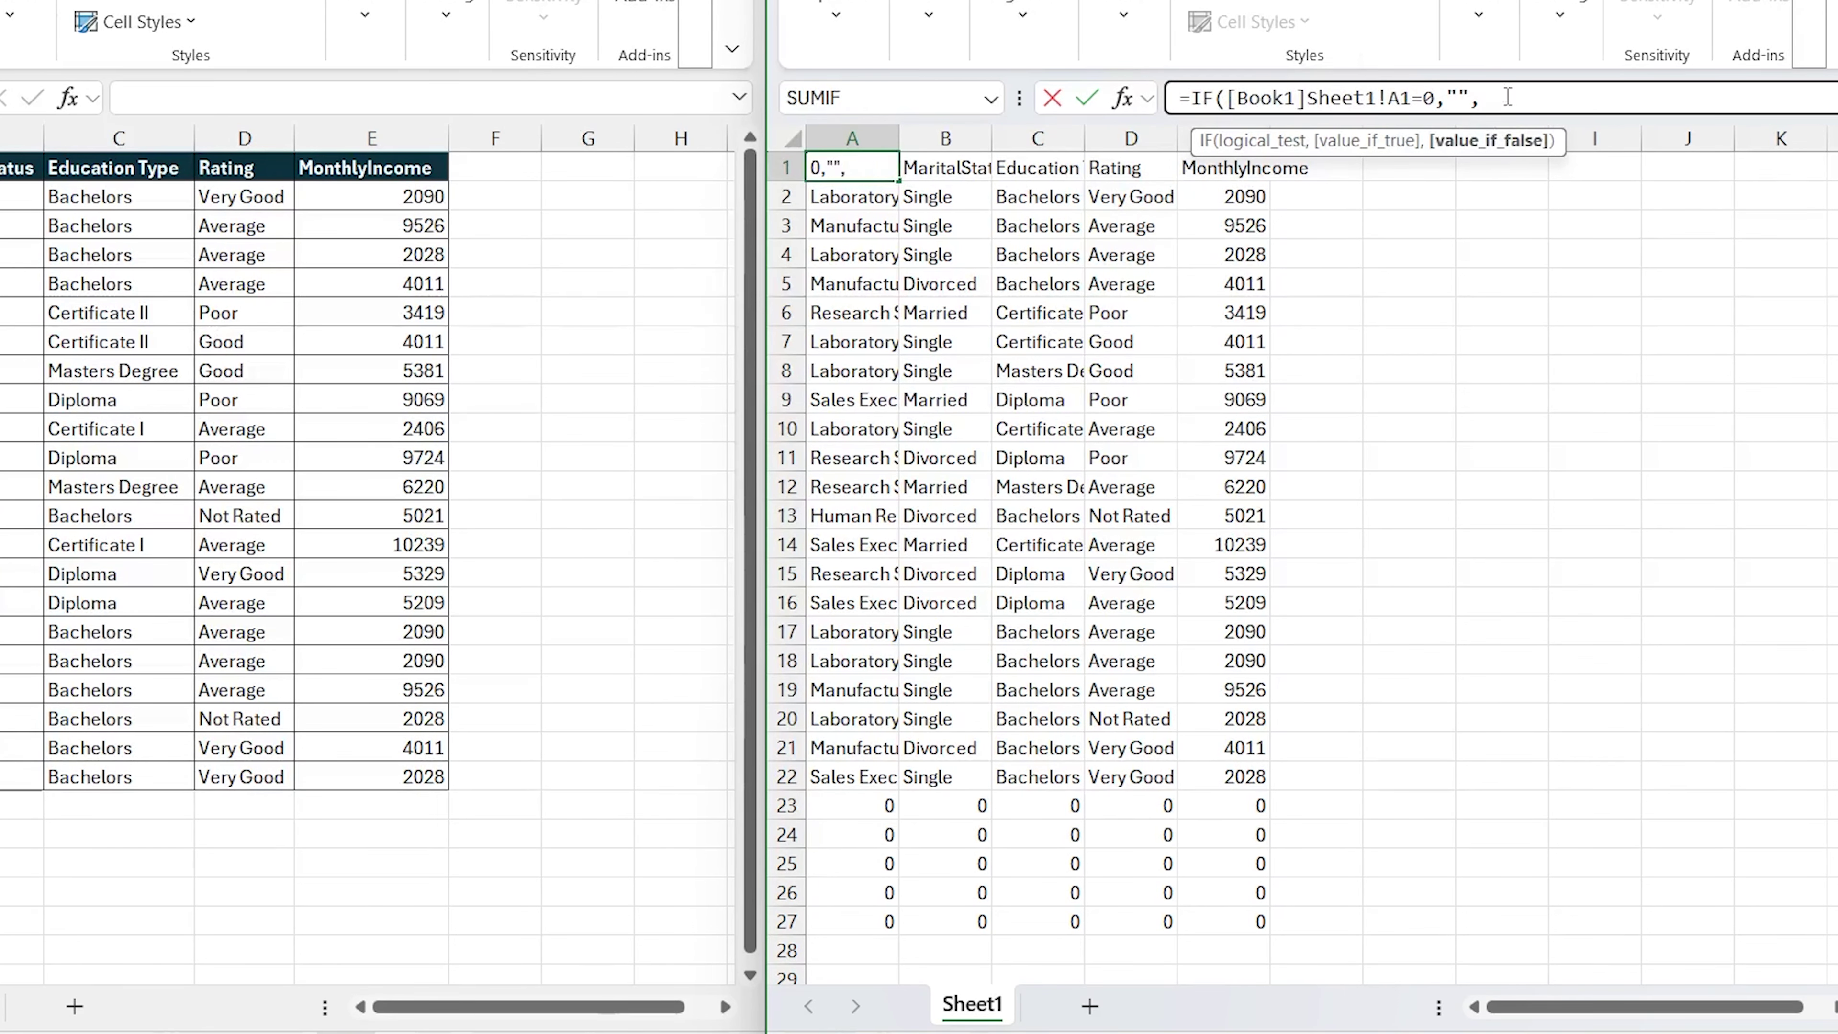
{"action": "key", "text": "ctrl+v"}
{"action": "key", "text": "Return"}
{"action": "key", "text": "Up"}
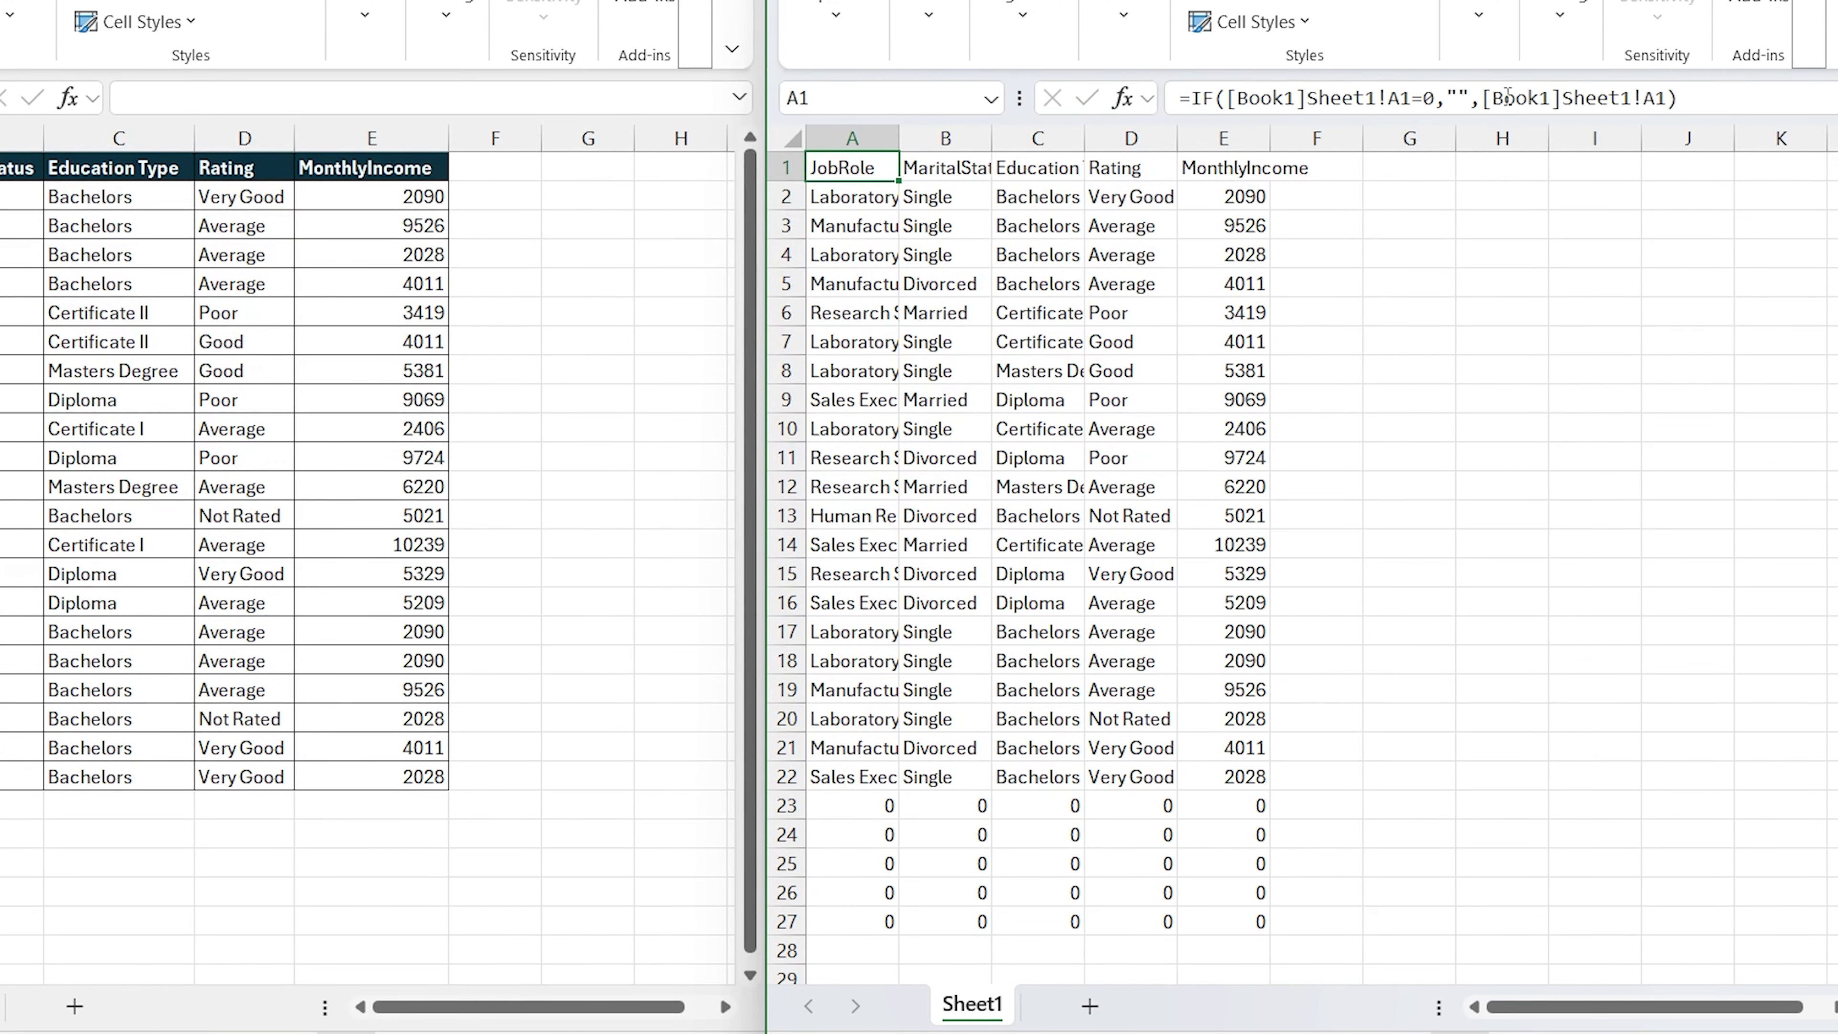
Fill the IF formula across A1:E27 and confirm rows 23–27 now show blanks.
{"action": "key", "text": "ctrl+a"}
{"action": "key", "text": "ctrl+Return"}
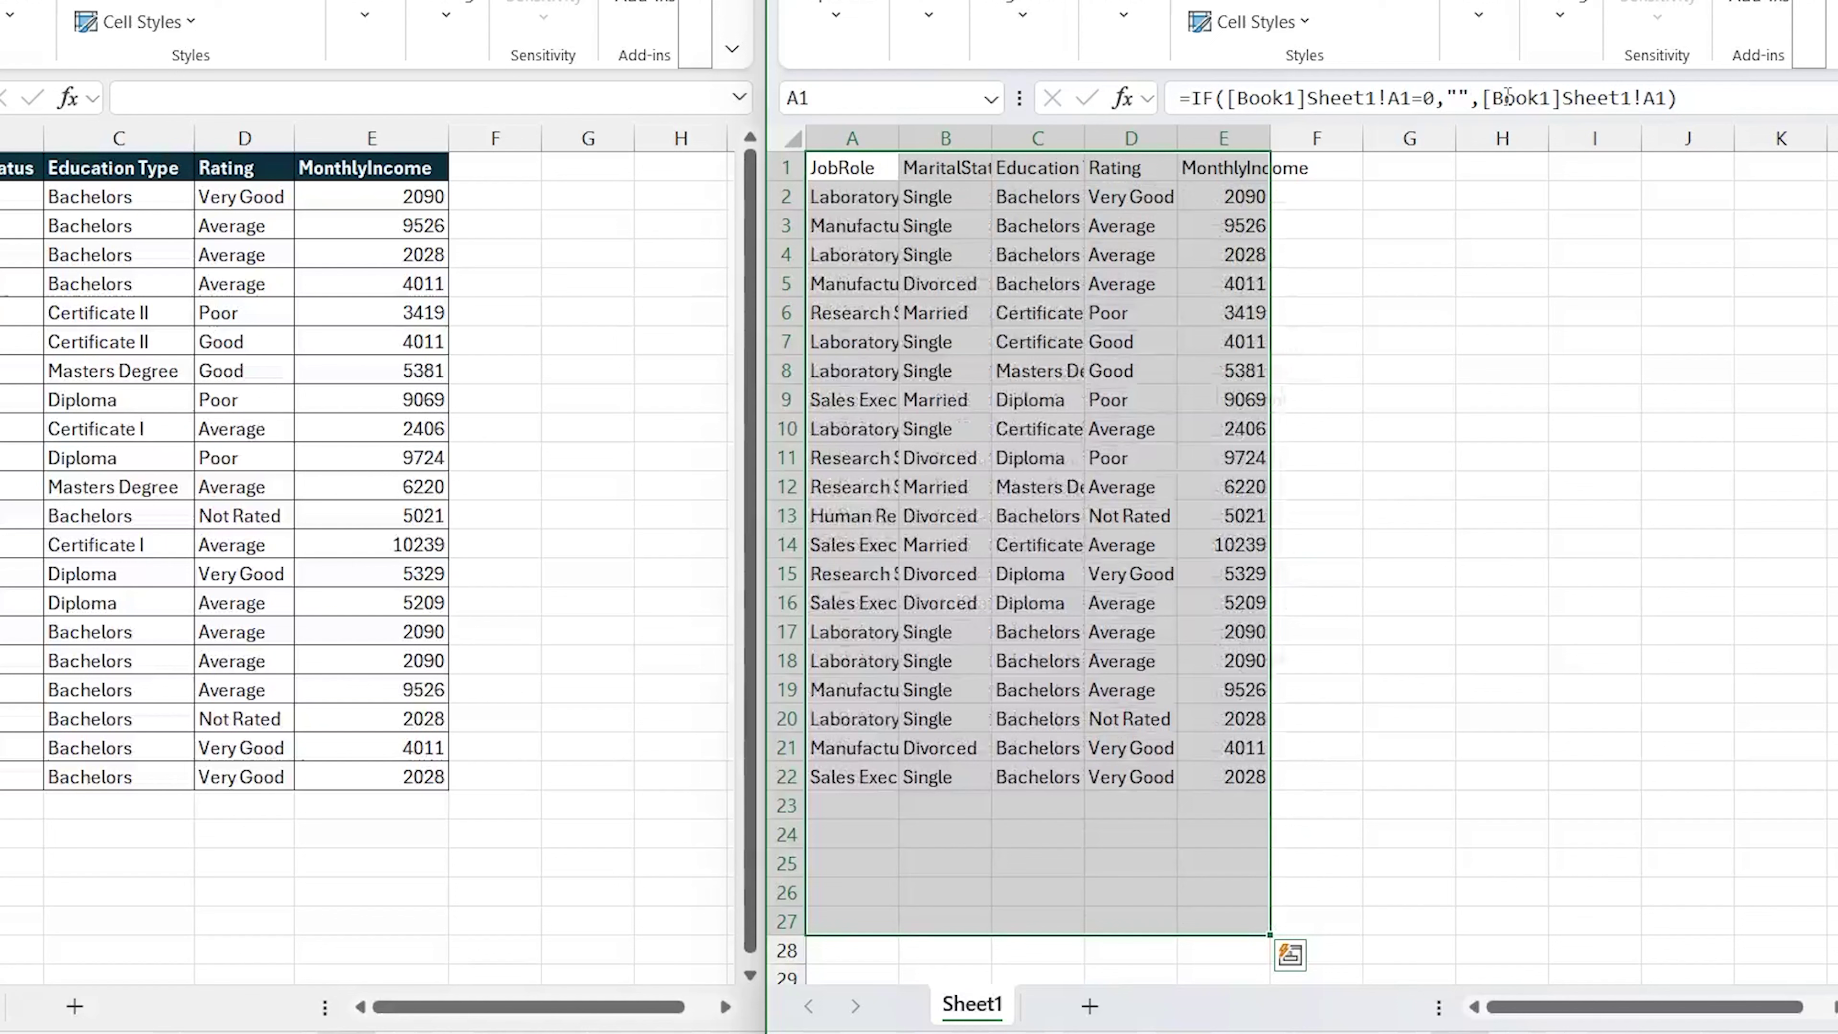
{"action": "left_click", "coordinate": [1078, 864]}
{"action": "left_click_drag", "start_coordinate": [854, 805], "coordinate": [1260, 805]}
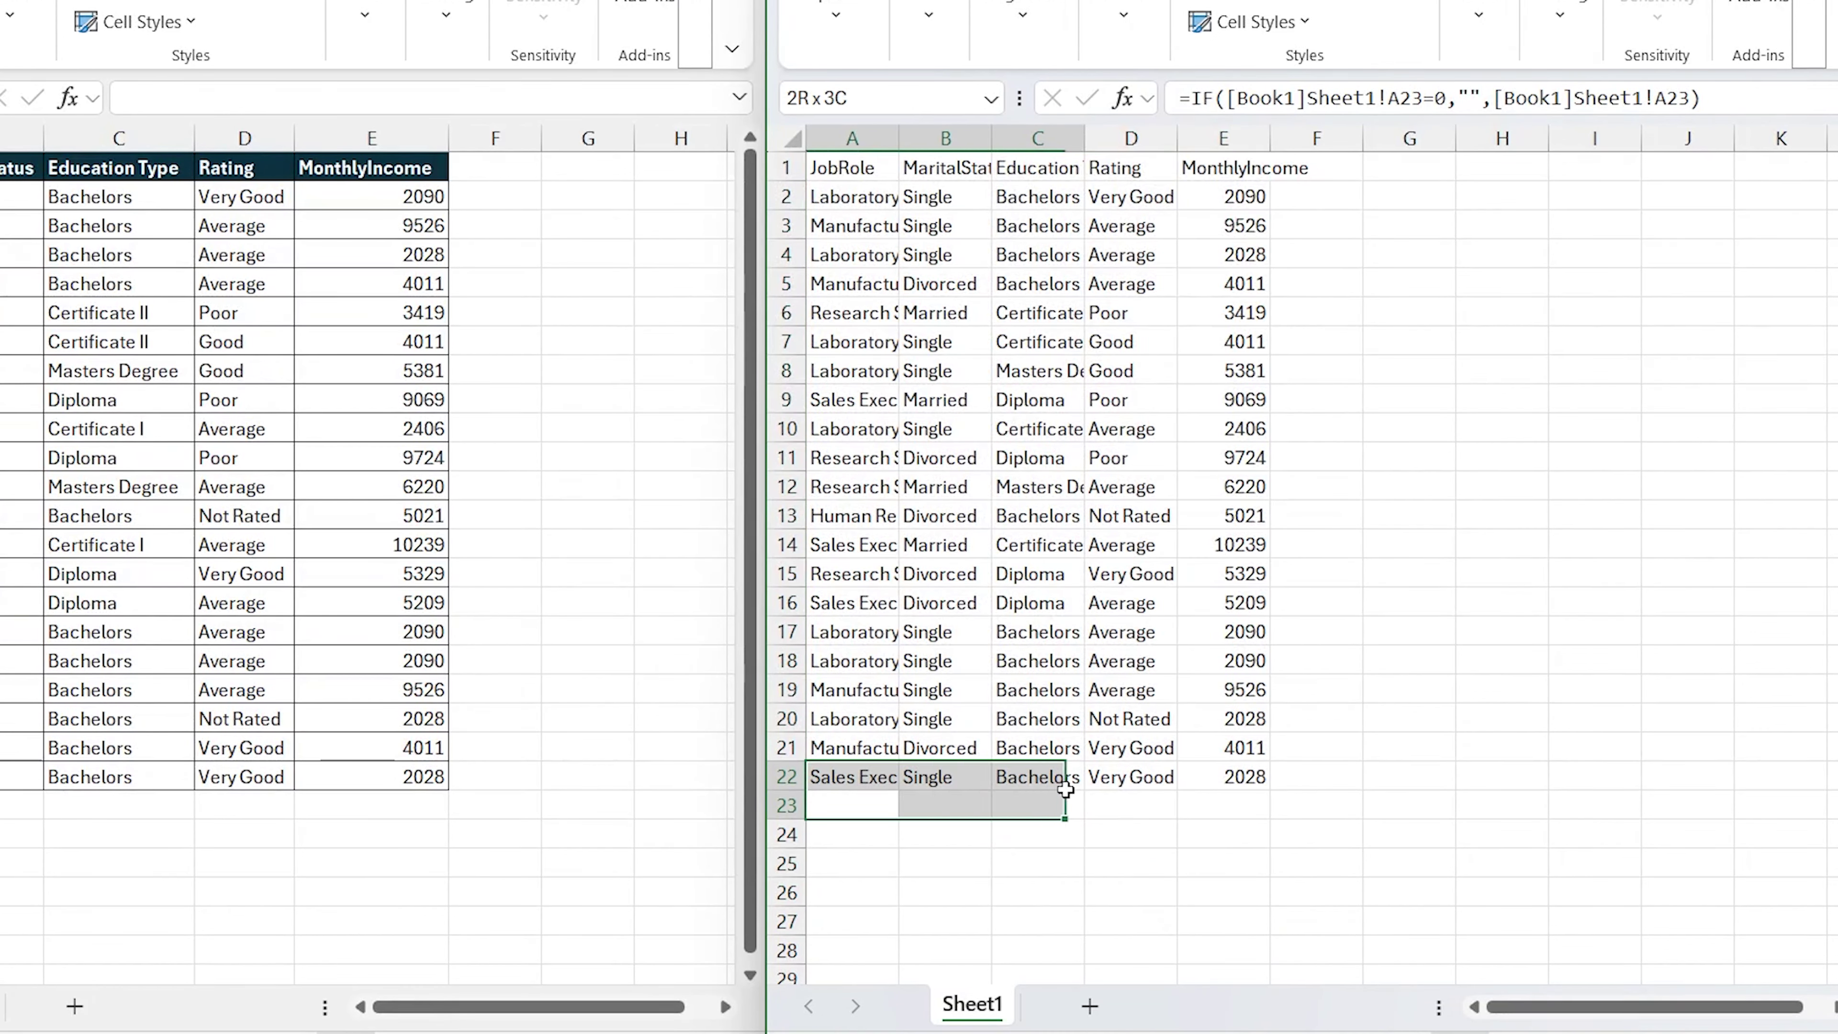
{"action": "left_click", "coordinate": [1251, 815]}
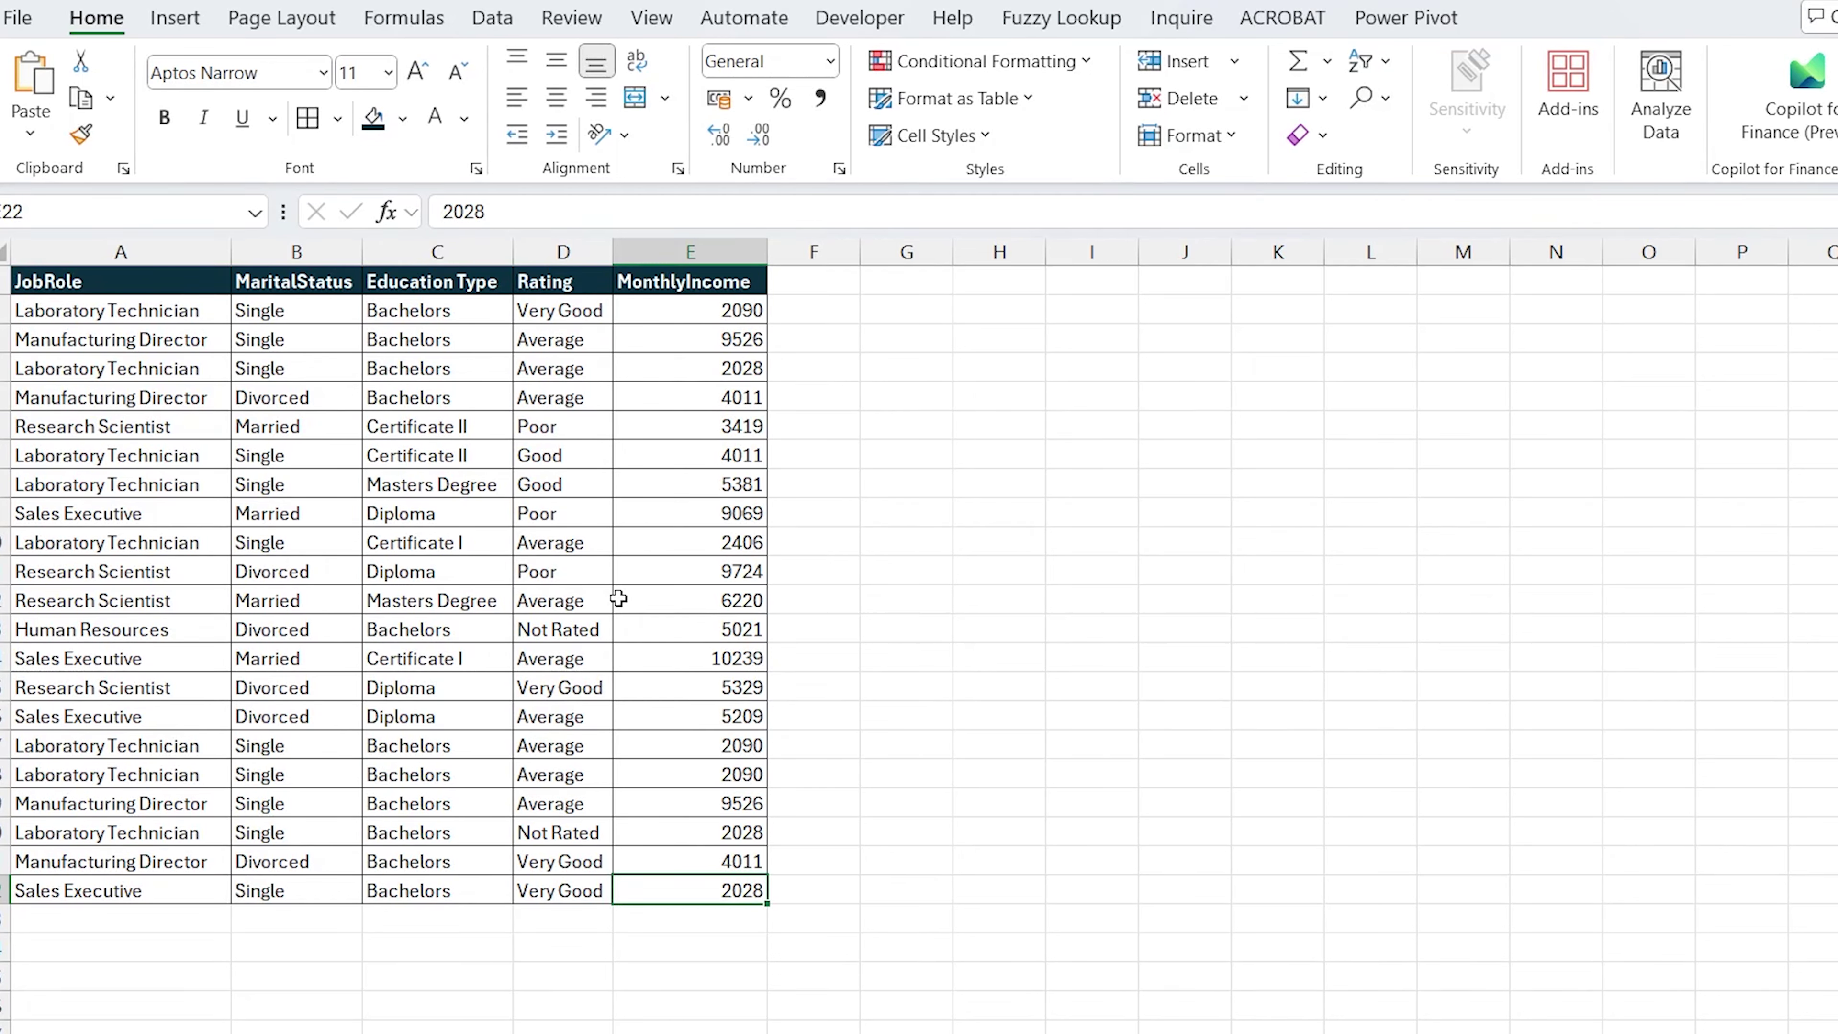
Select the source employee data A1:E22, from JobRole through MonthlyIncome.
{"action": "mouse_move", "coordinate": [84, 281]}
{"action": "left_mouse_down"}
{"action": "mouse_move", "coordinate": [595, 546]}
{"action": "mouse_move", "coordinate": [694, 898]}
{"action": "left_mouse_up"}
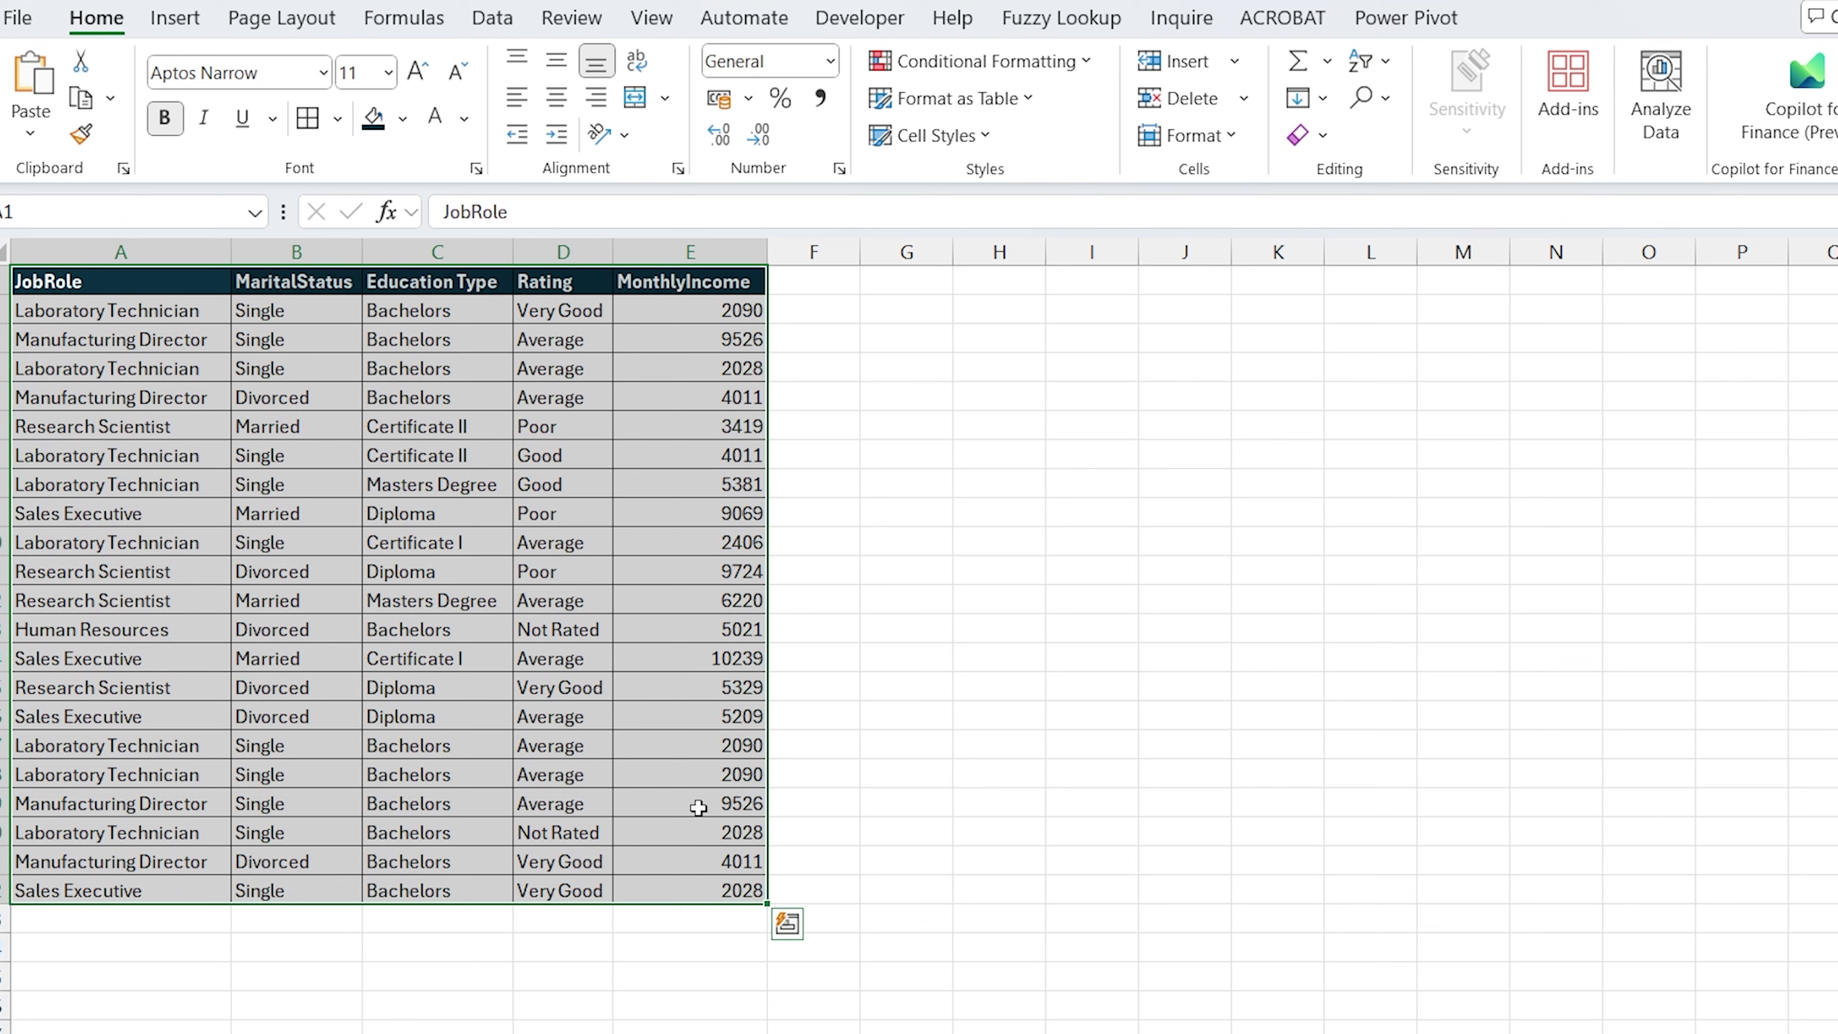
{"action": "mouse_move", "coordinate": [120, 287]}
{"action": "left_mouse_down"}
{"action": "mouse_move", "coordinate": [565, 456]}
{"action": "mouse_move", "coordinate": [756, 894]}
{"action": "left_mouse_up"}
Insert a table with headers over A1:E22, creating Table1, then select the whole table.
{"action": "left_click", "coordinate": [174, 17]}
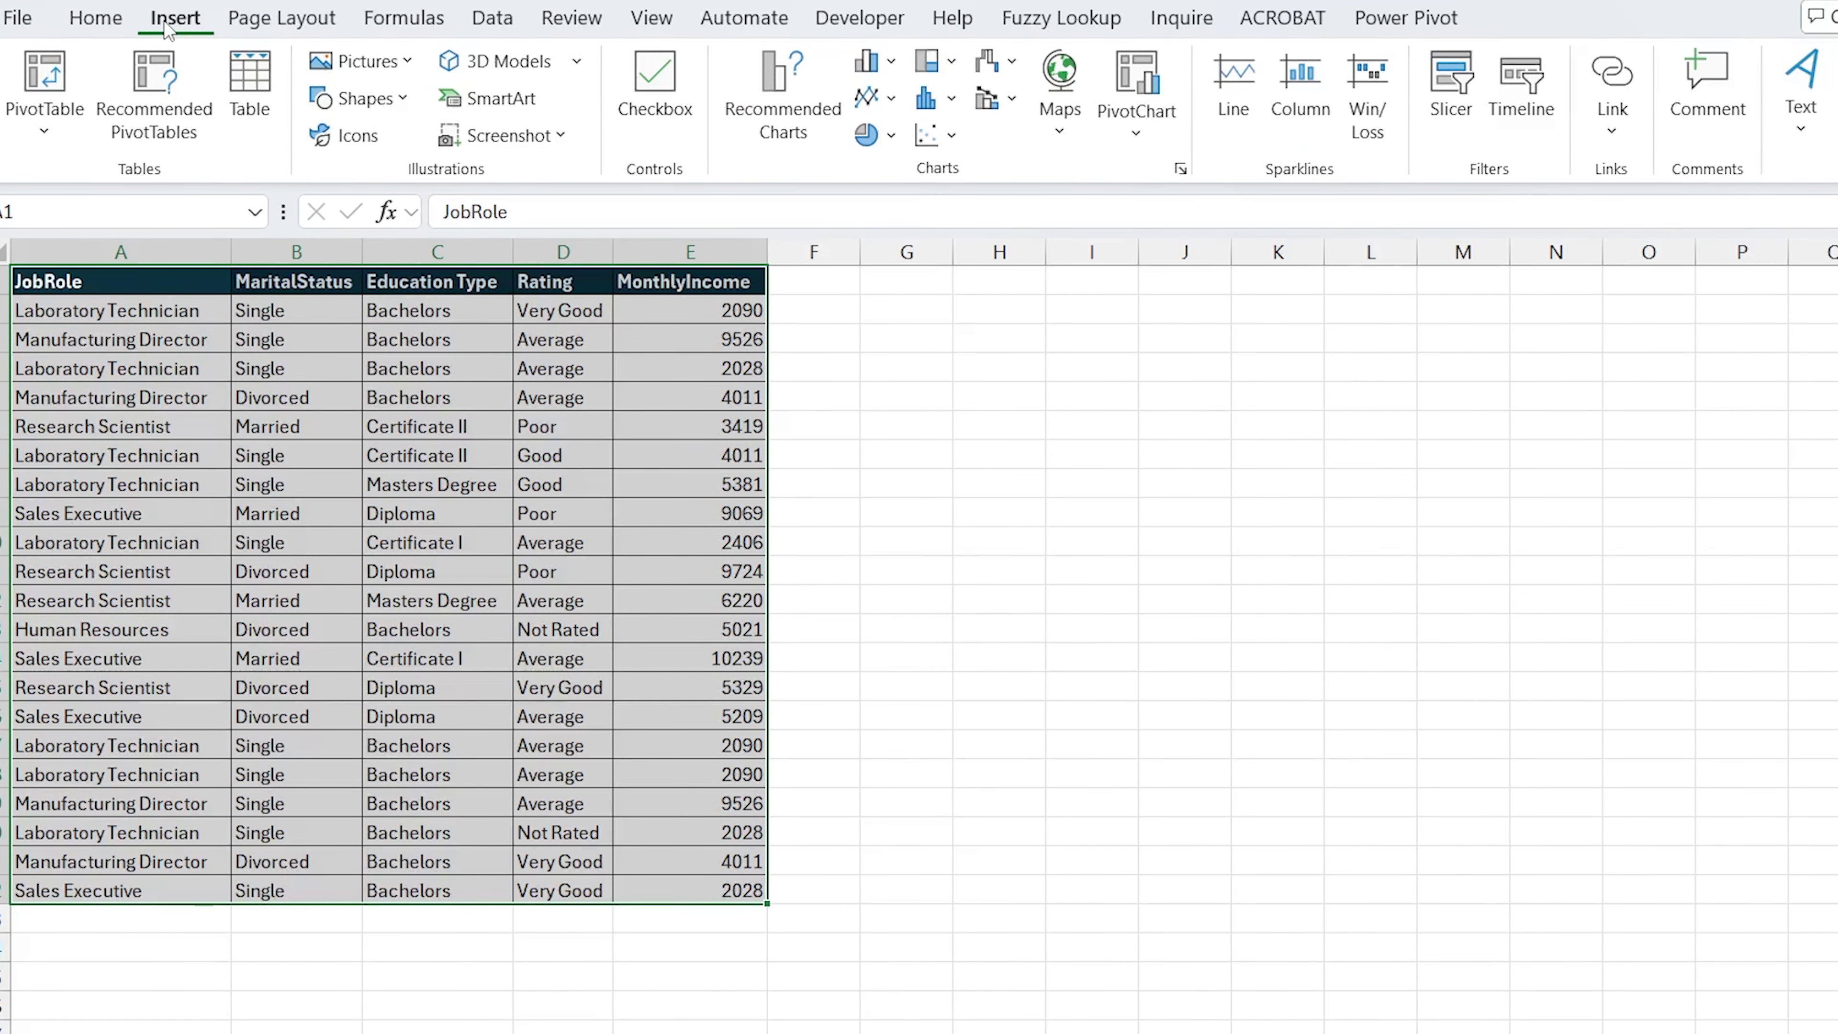
{"action": "left_click", "coordinate": [250, 79]}
{"action": "left_click", "coordinate": [752, 550]}
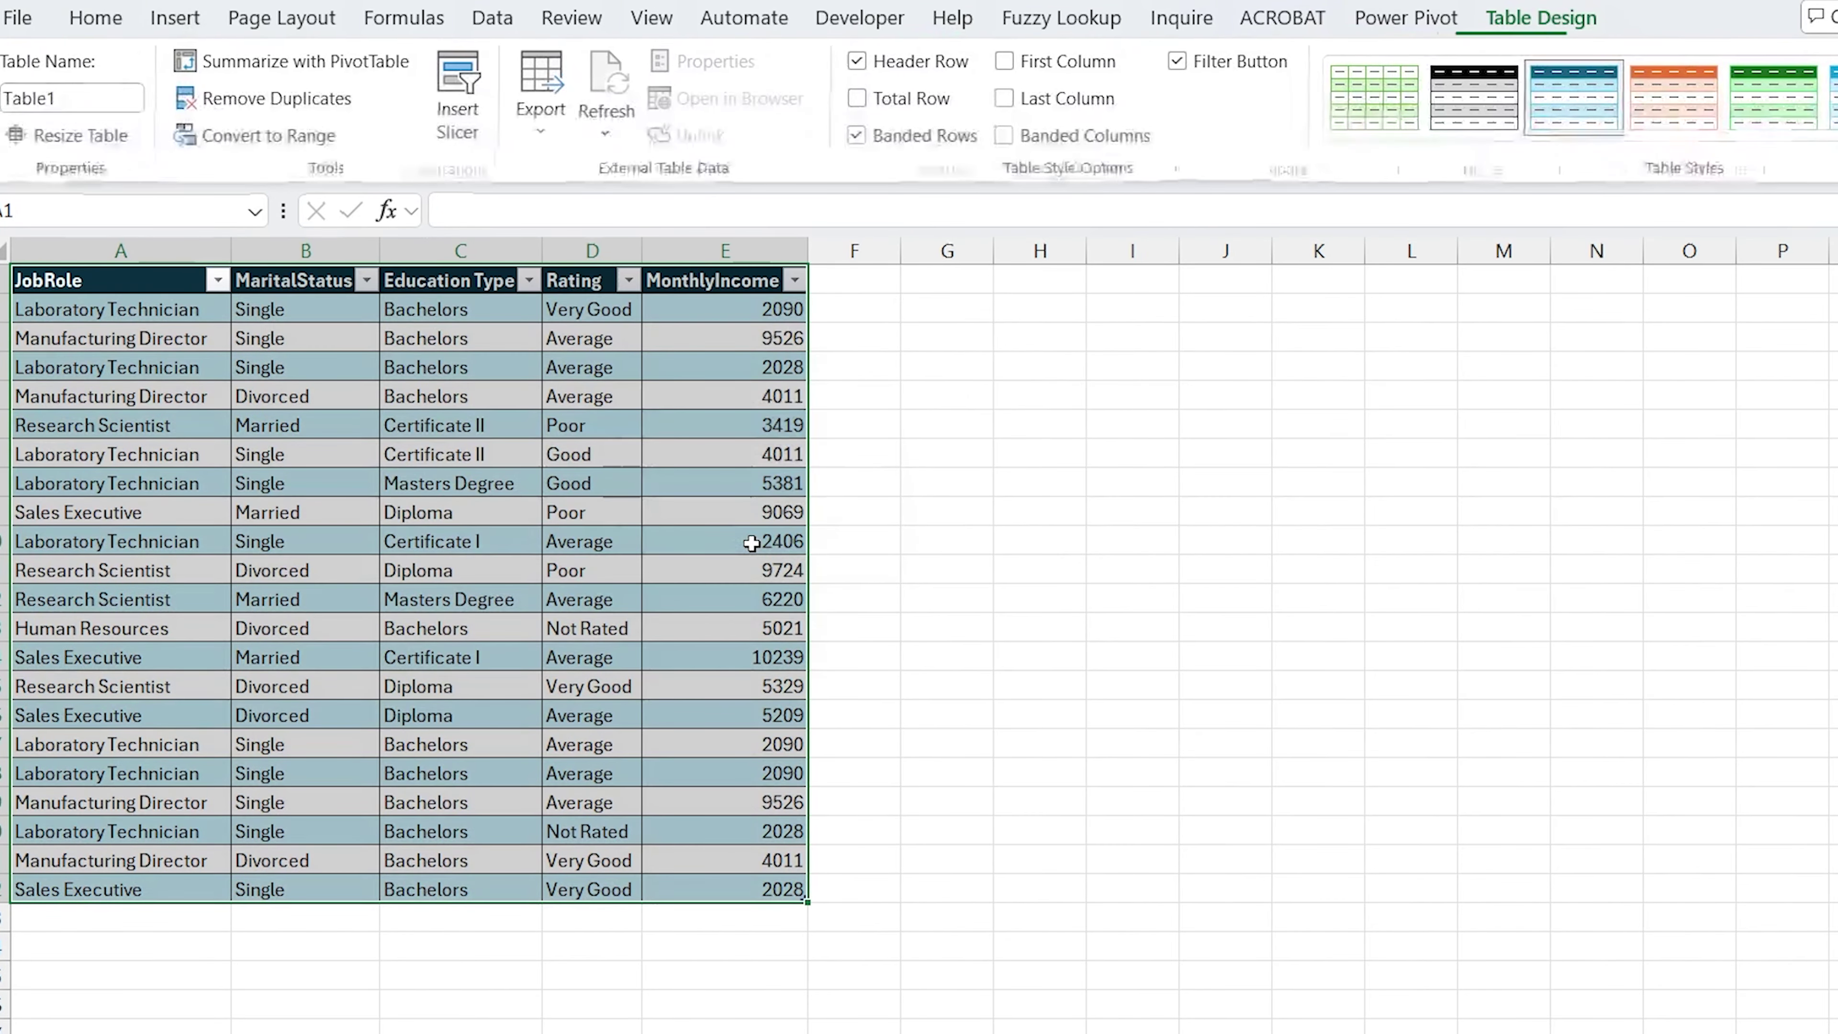
{"action": "left_click", "coordinate": [97, 290]}
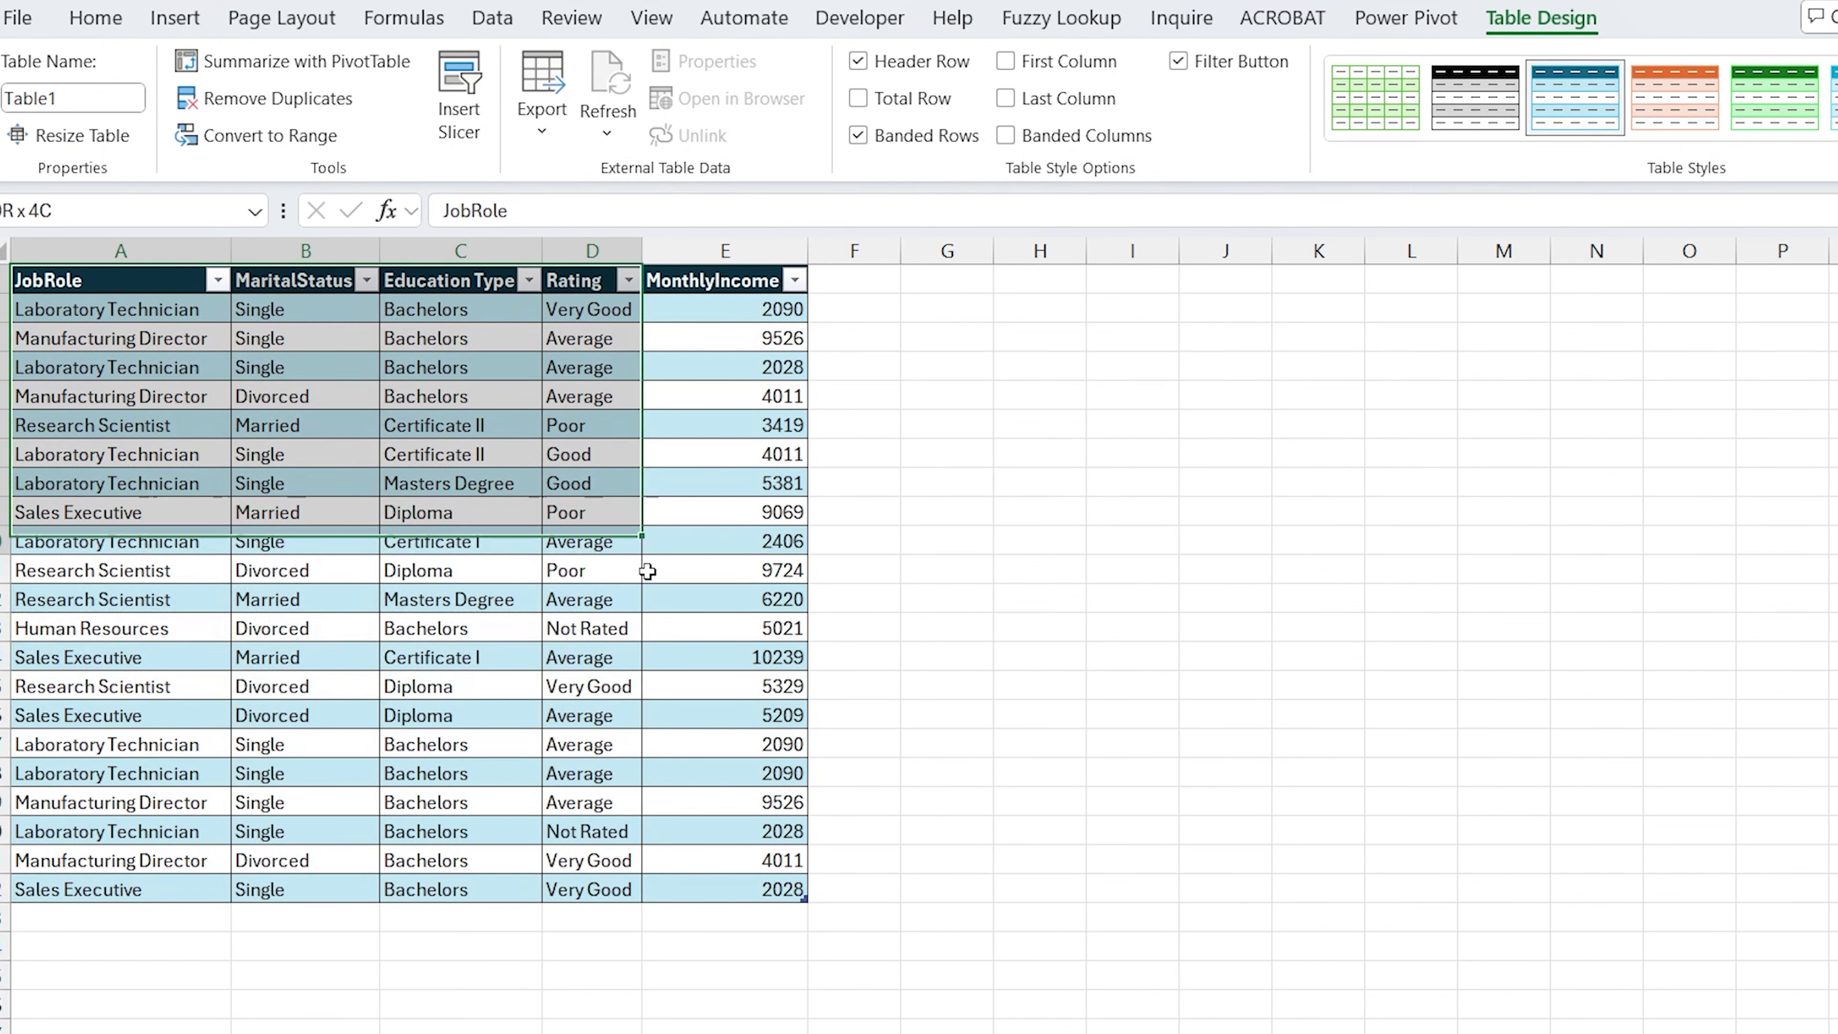
{"action": "left_click_drag", "start_coordinate": [96, 289], "coordinate": [800, 892]}
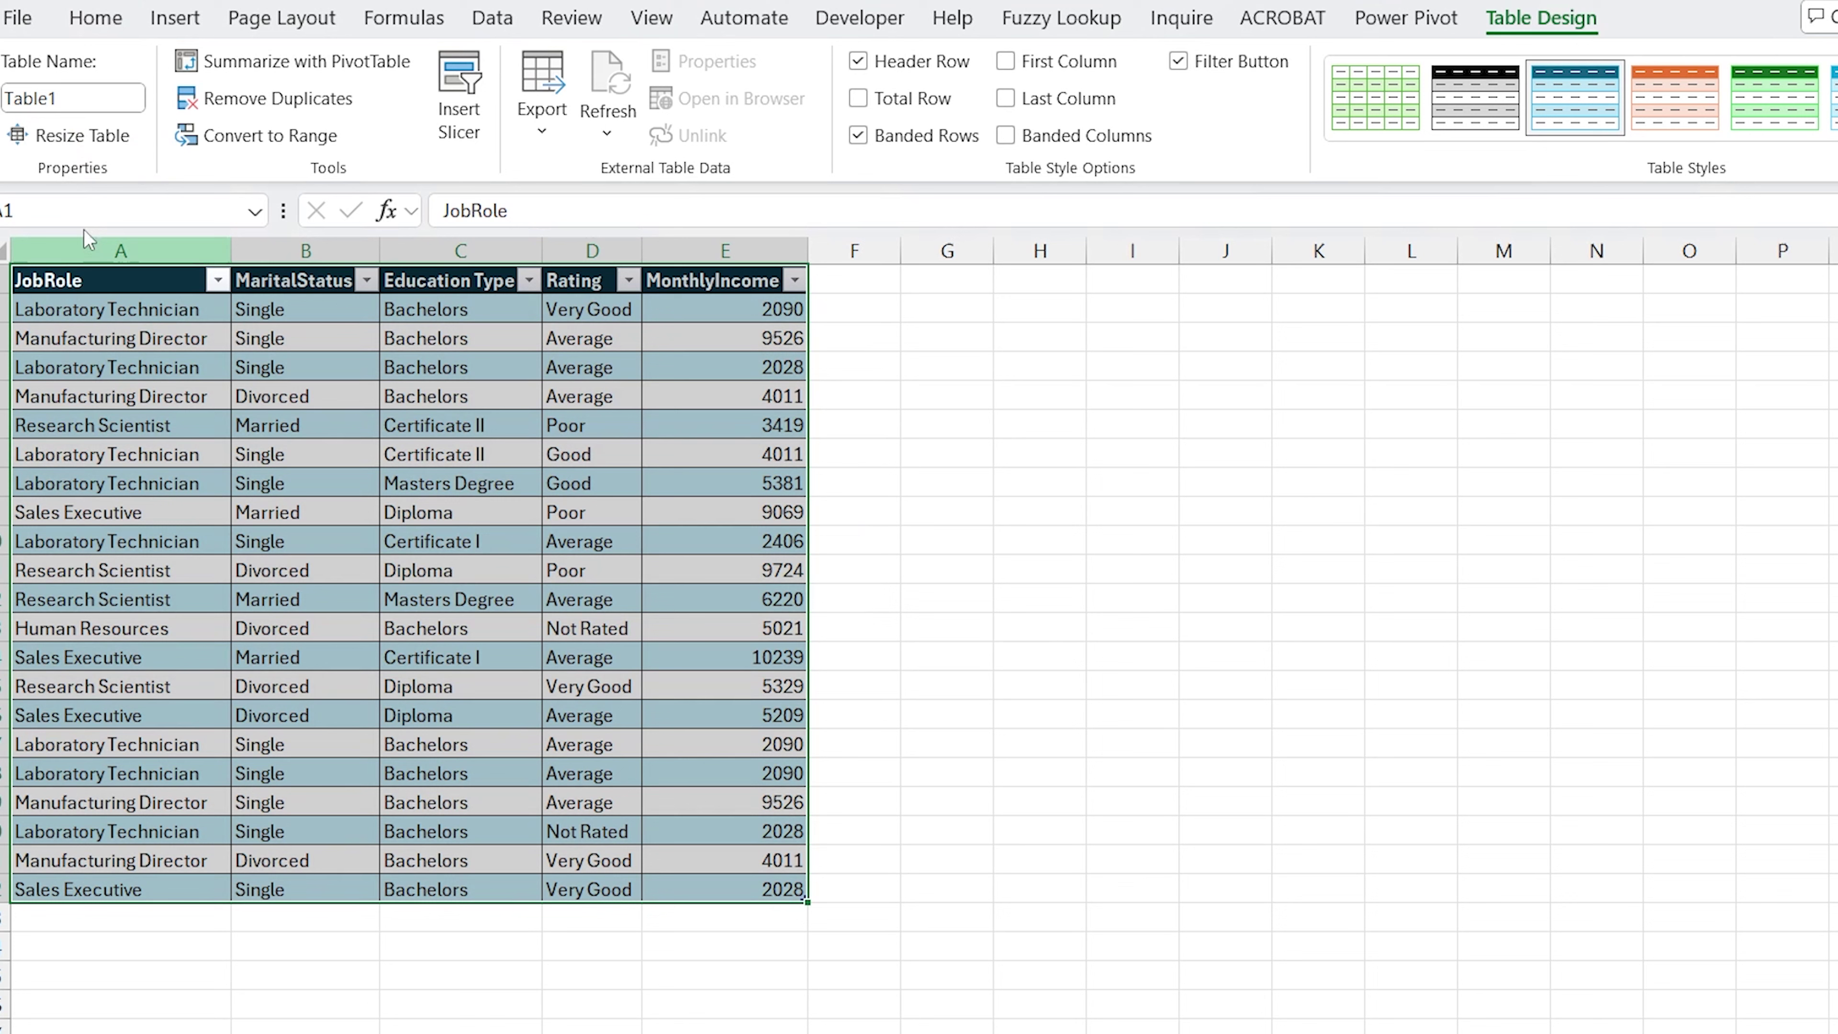
Replace the default name Table1 by typing 'Employees' into the Table Name box.
{"action": "left_click", "coordinate": [76, 101]}
{"action": "left_click", "coordinate": [93, 99]}
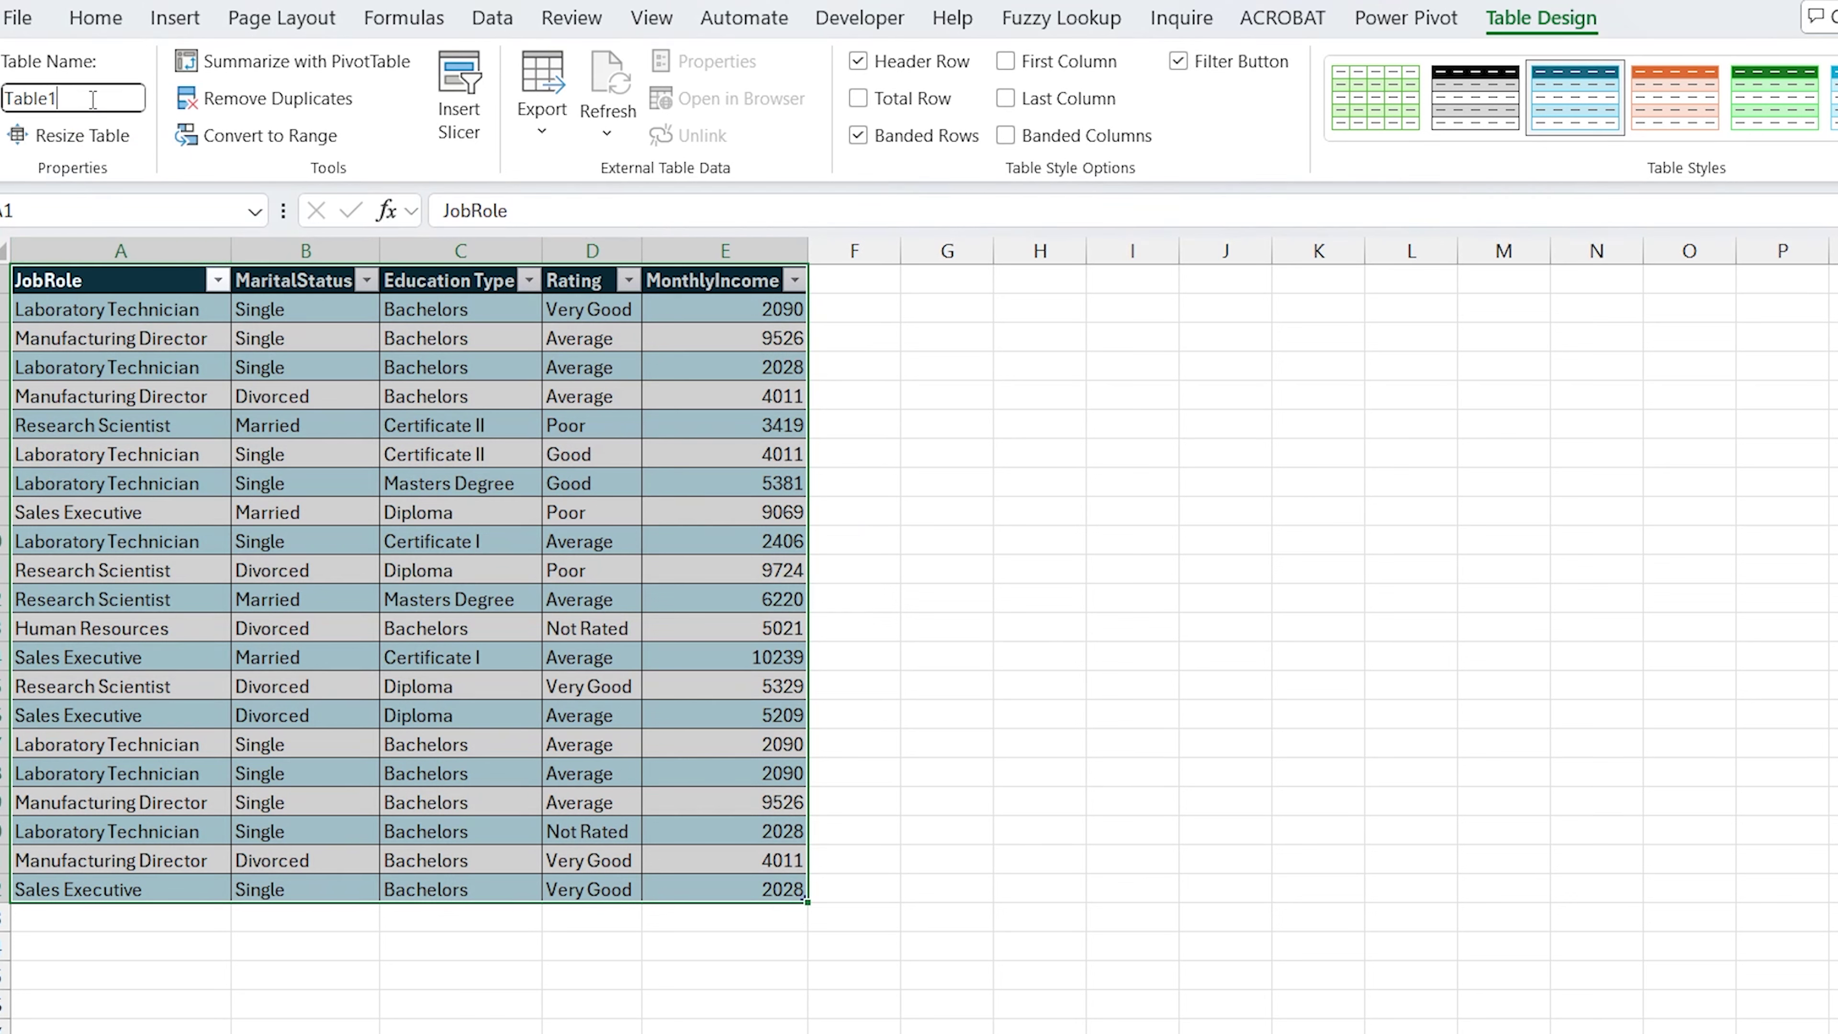
{"action": "double_click", "coordinate": [34, 98]}
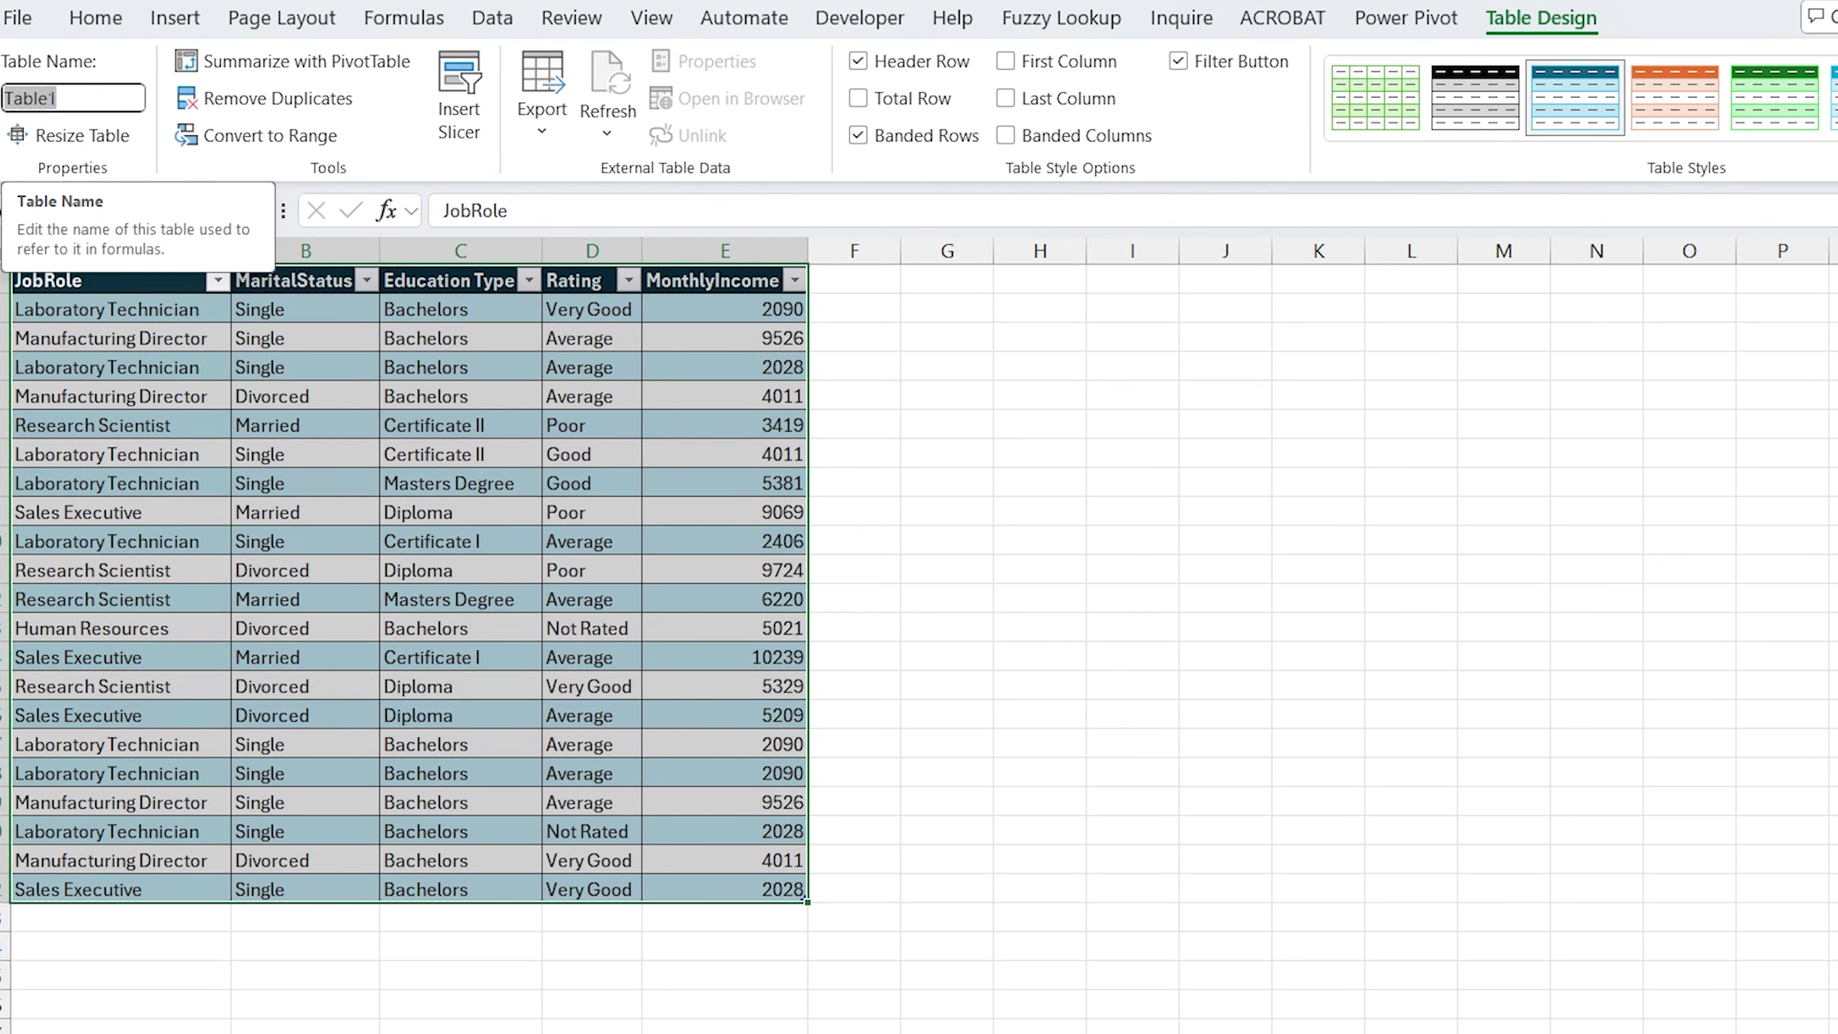
{"action": "left_click", "coordinate": [51, 98]}
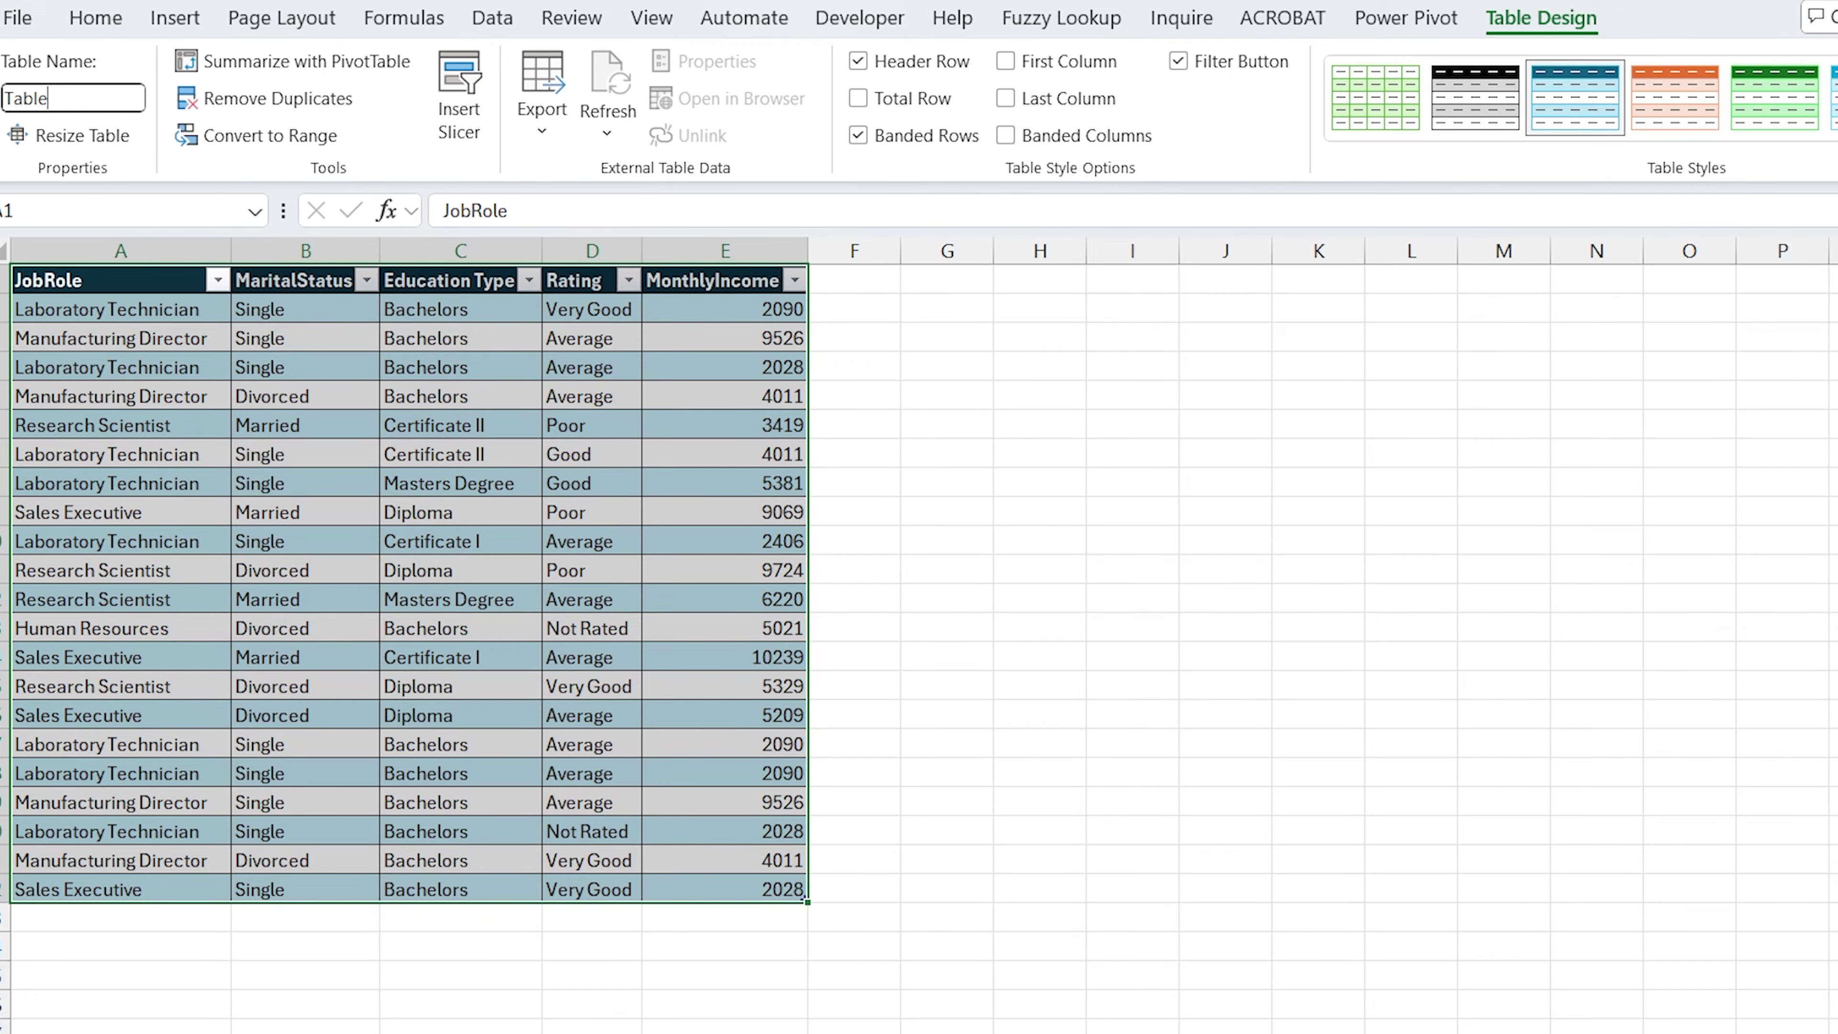
{"action": "type", "text": "Employees"}
{"action": "left_click", "coordinate": [945, 444]}
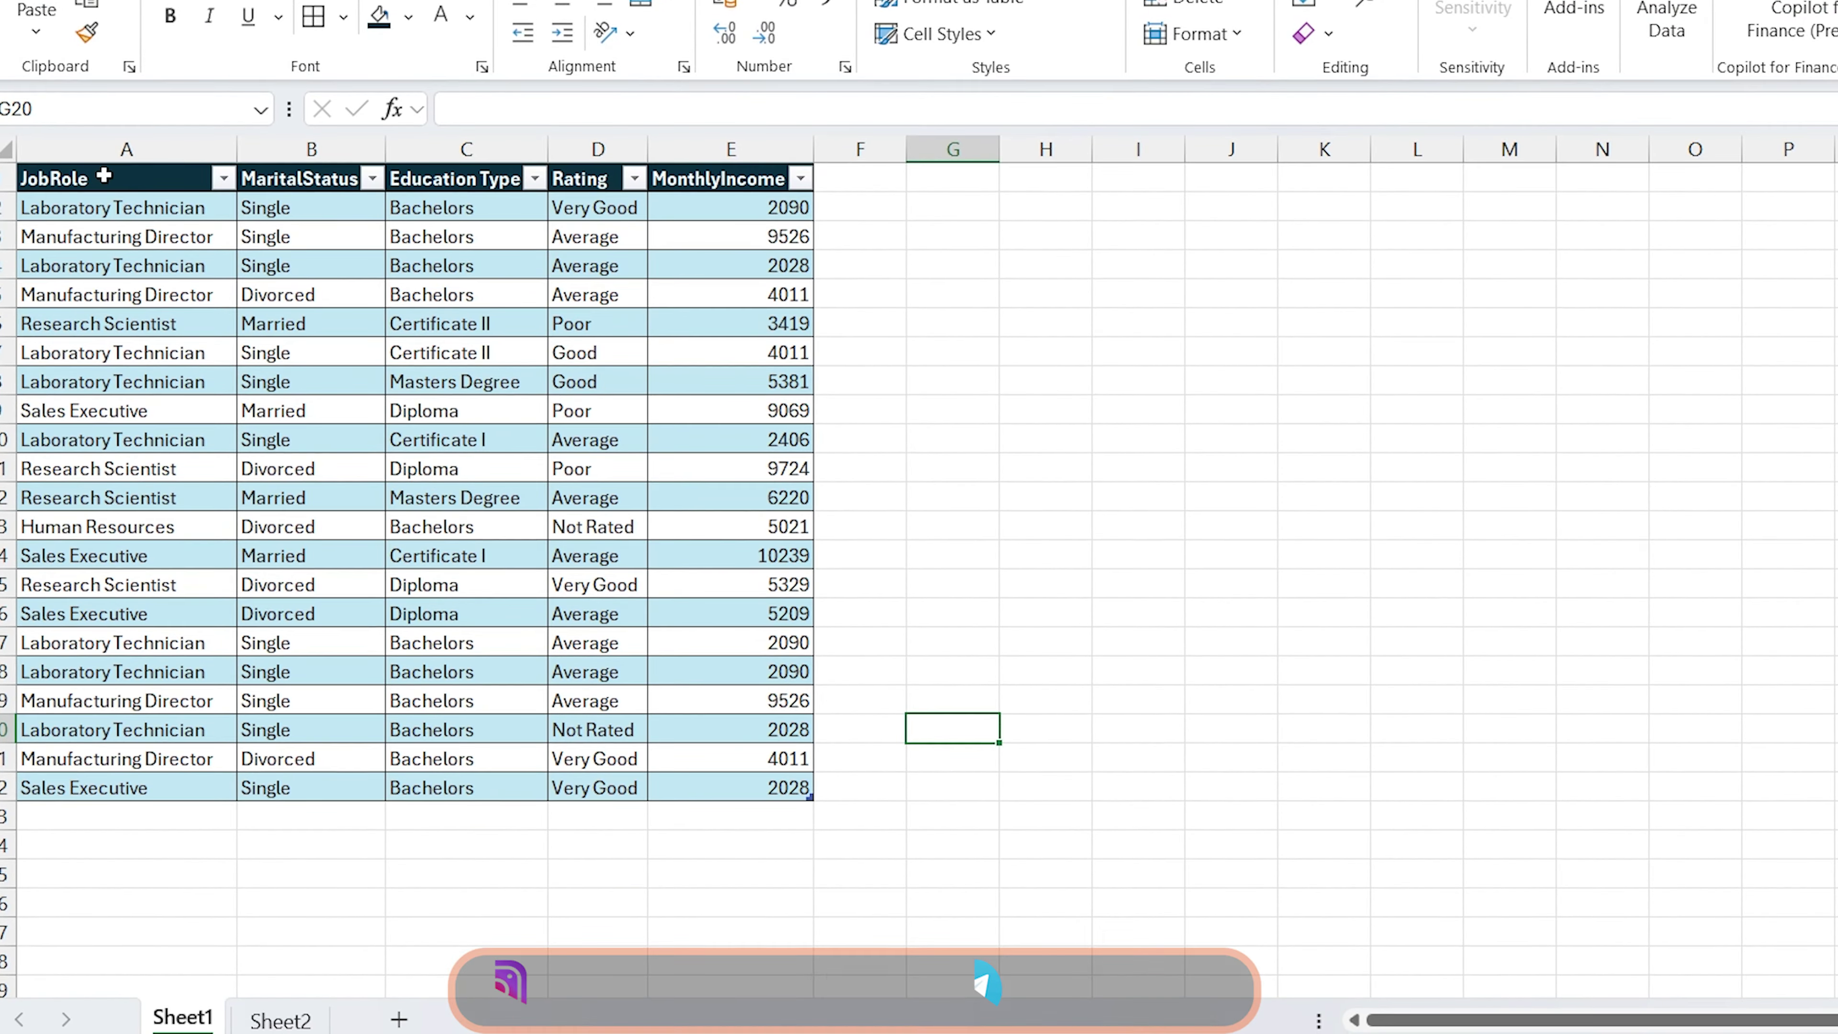
{"action": "left_click_drag", "start_coordinate": [72, 180], "coordinate": [704, 804]}
{"action": "left_click", "coordinate": [72, 176]}
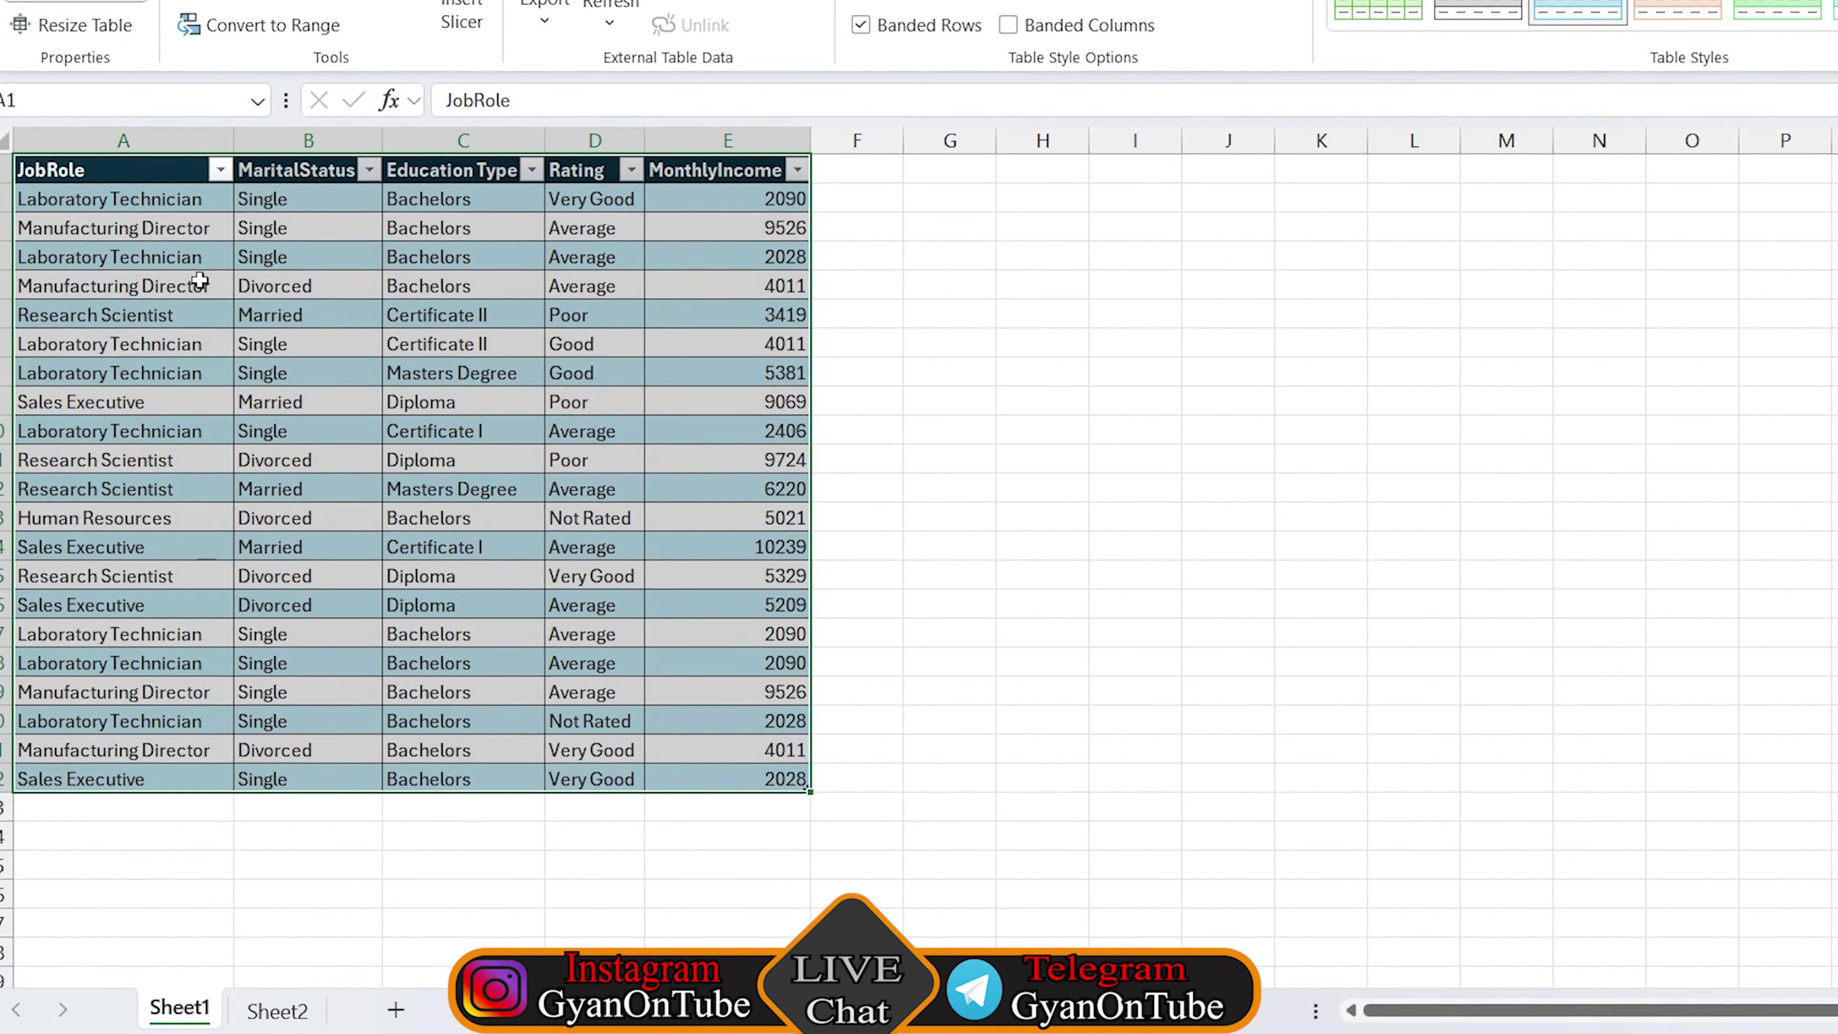
{"action": "left_click", "coordinate": [509, 264]}
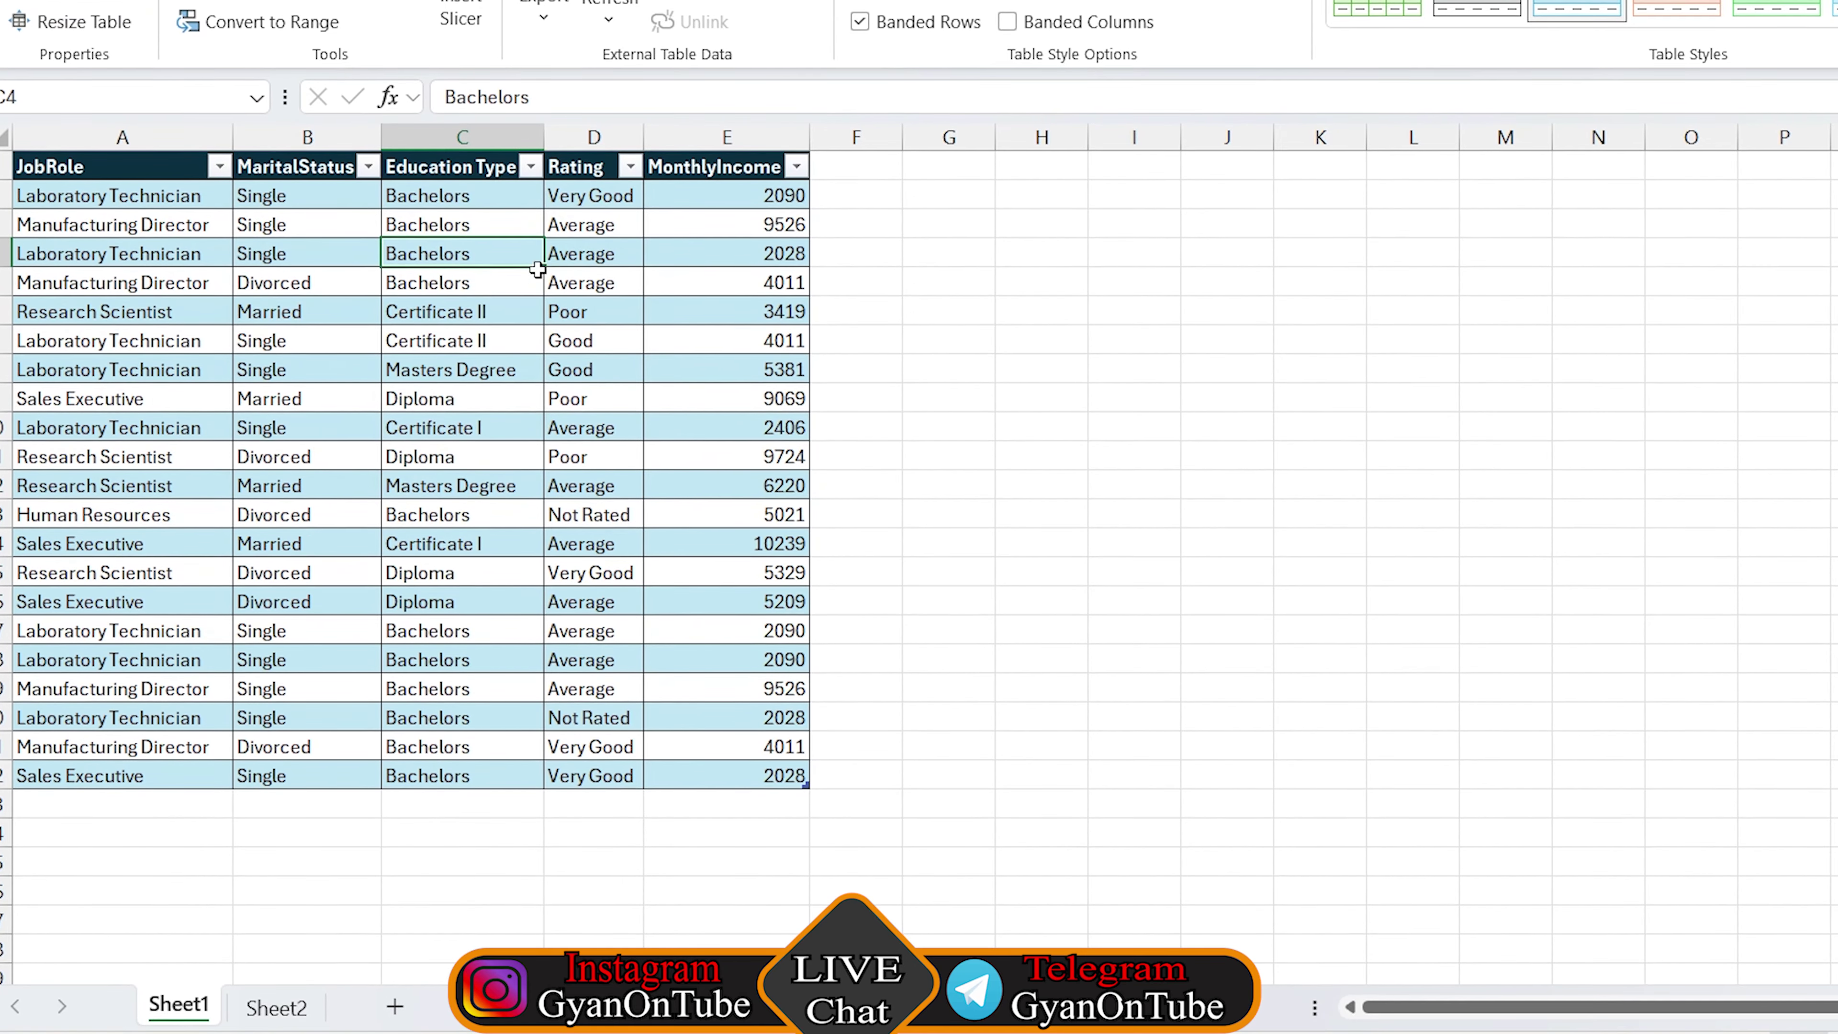
On a new sheet, enter =Tablefirstdata[#All] in A1 to spill the whole table with headers.
{"action": "left_click", "coordinate": [395, 1004]}
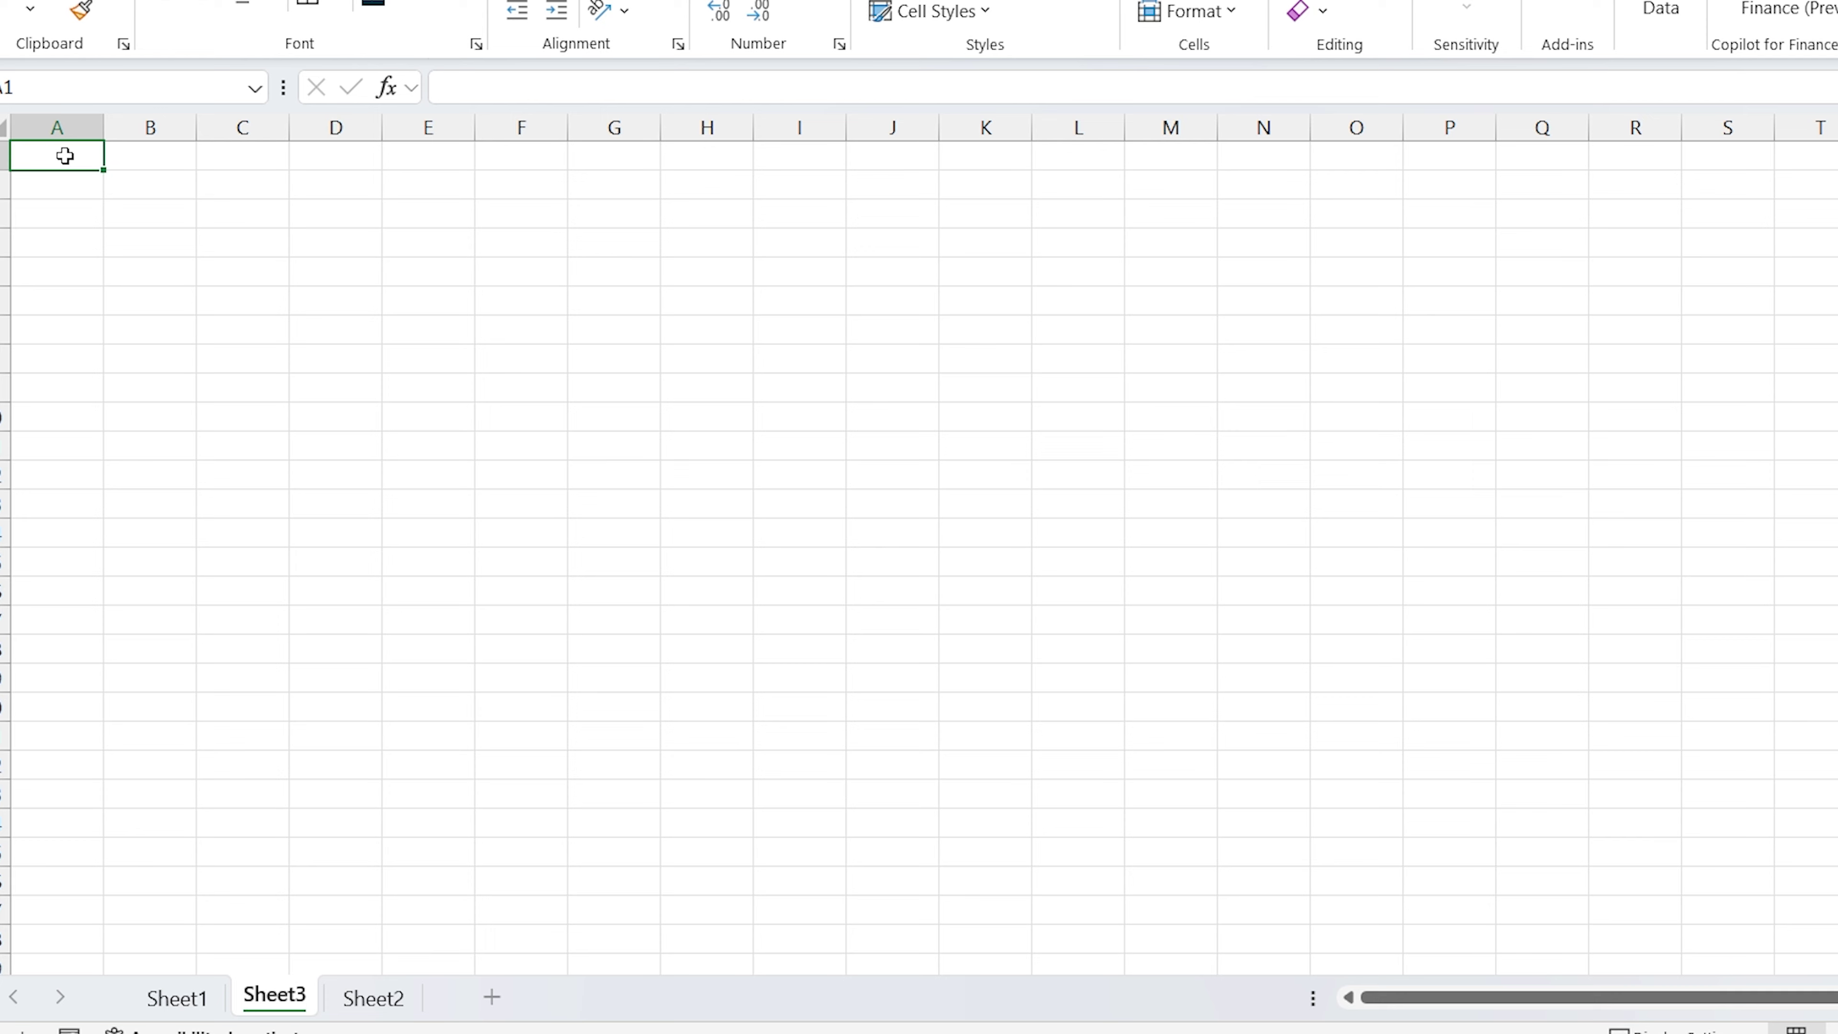
{"action": "type", "text": "="}
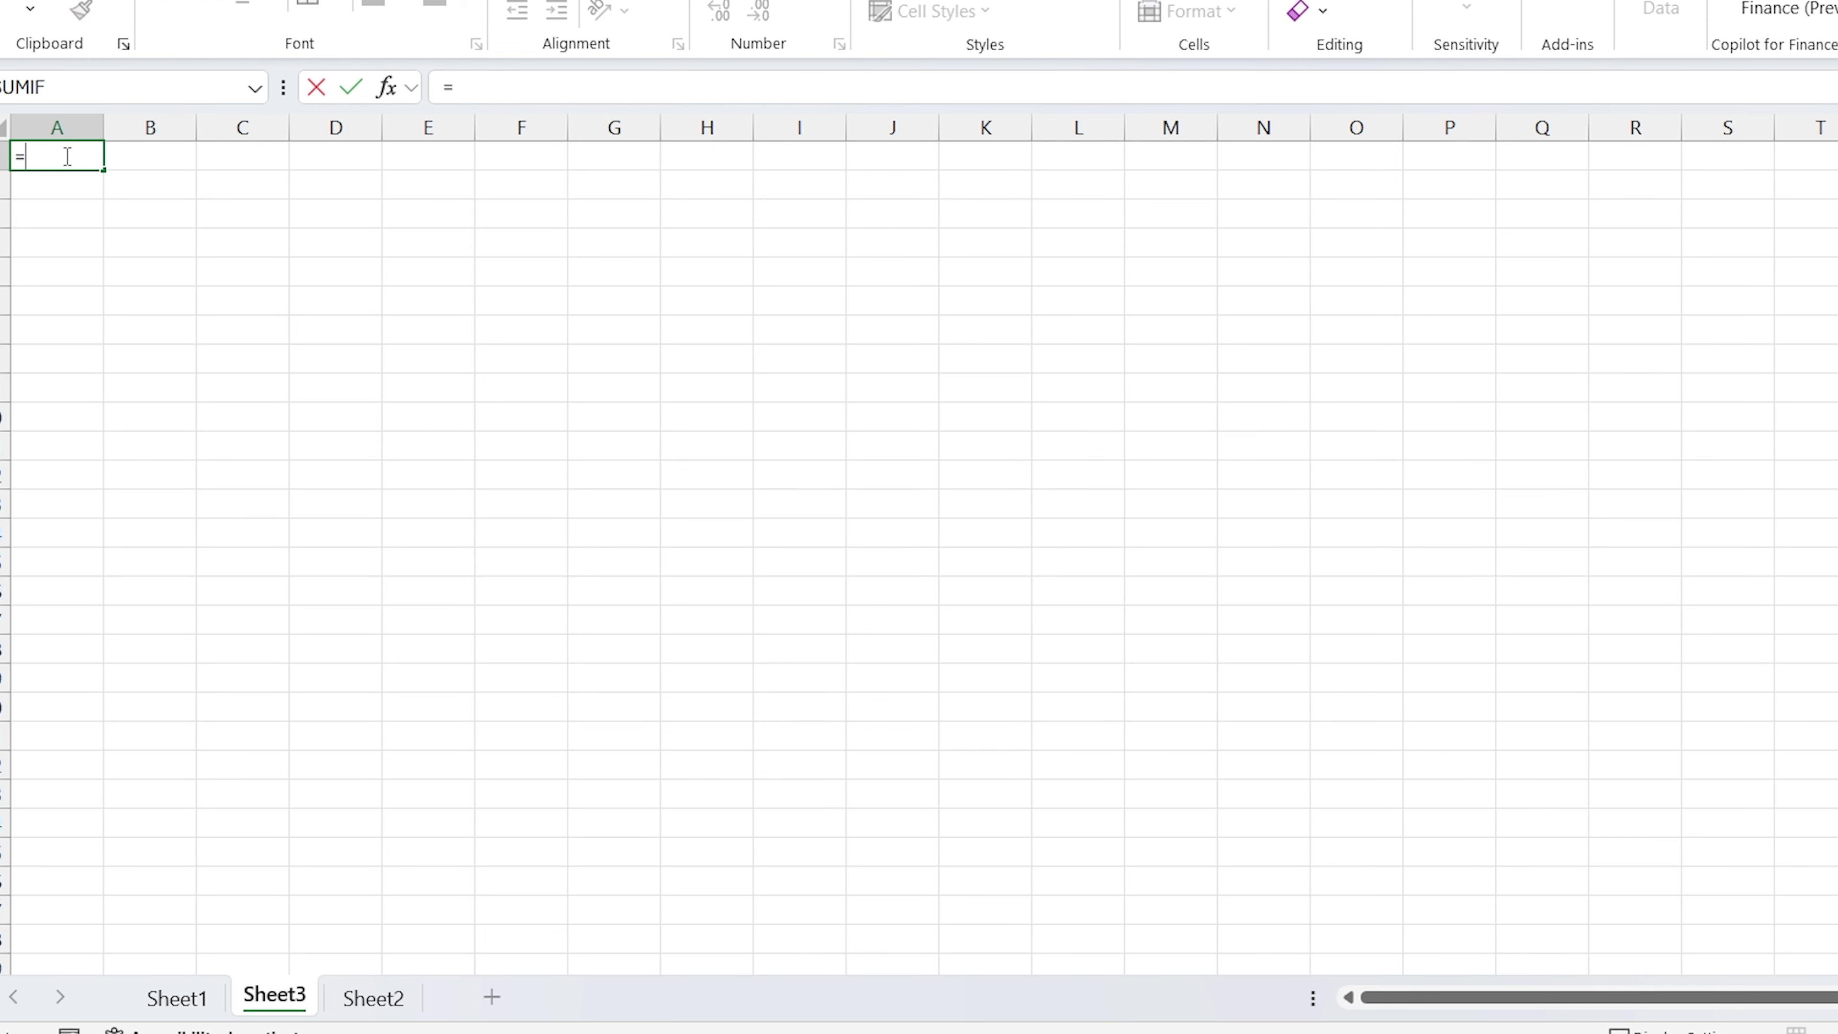
{"action": "type", "text": "tab"}
{"action": "type", "text": "le"}
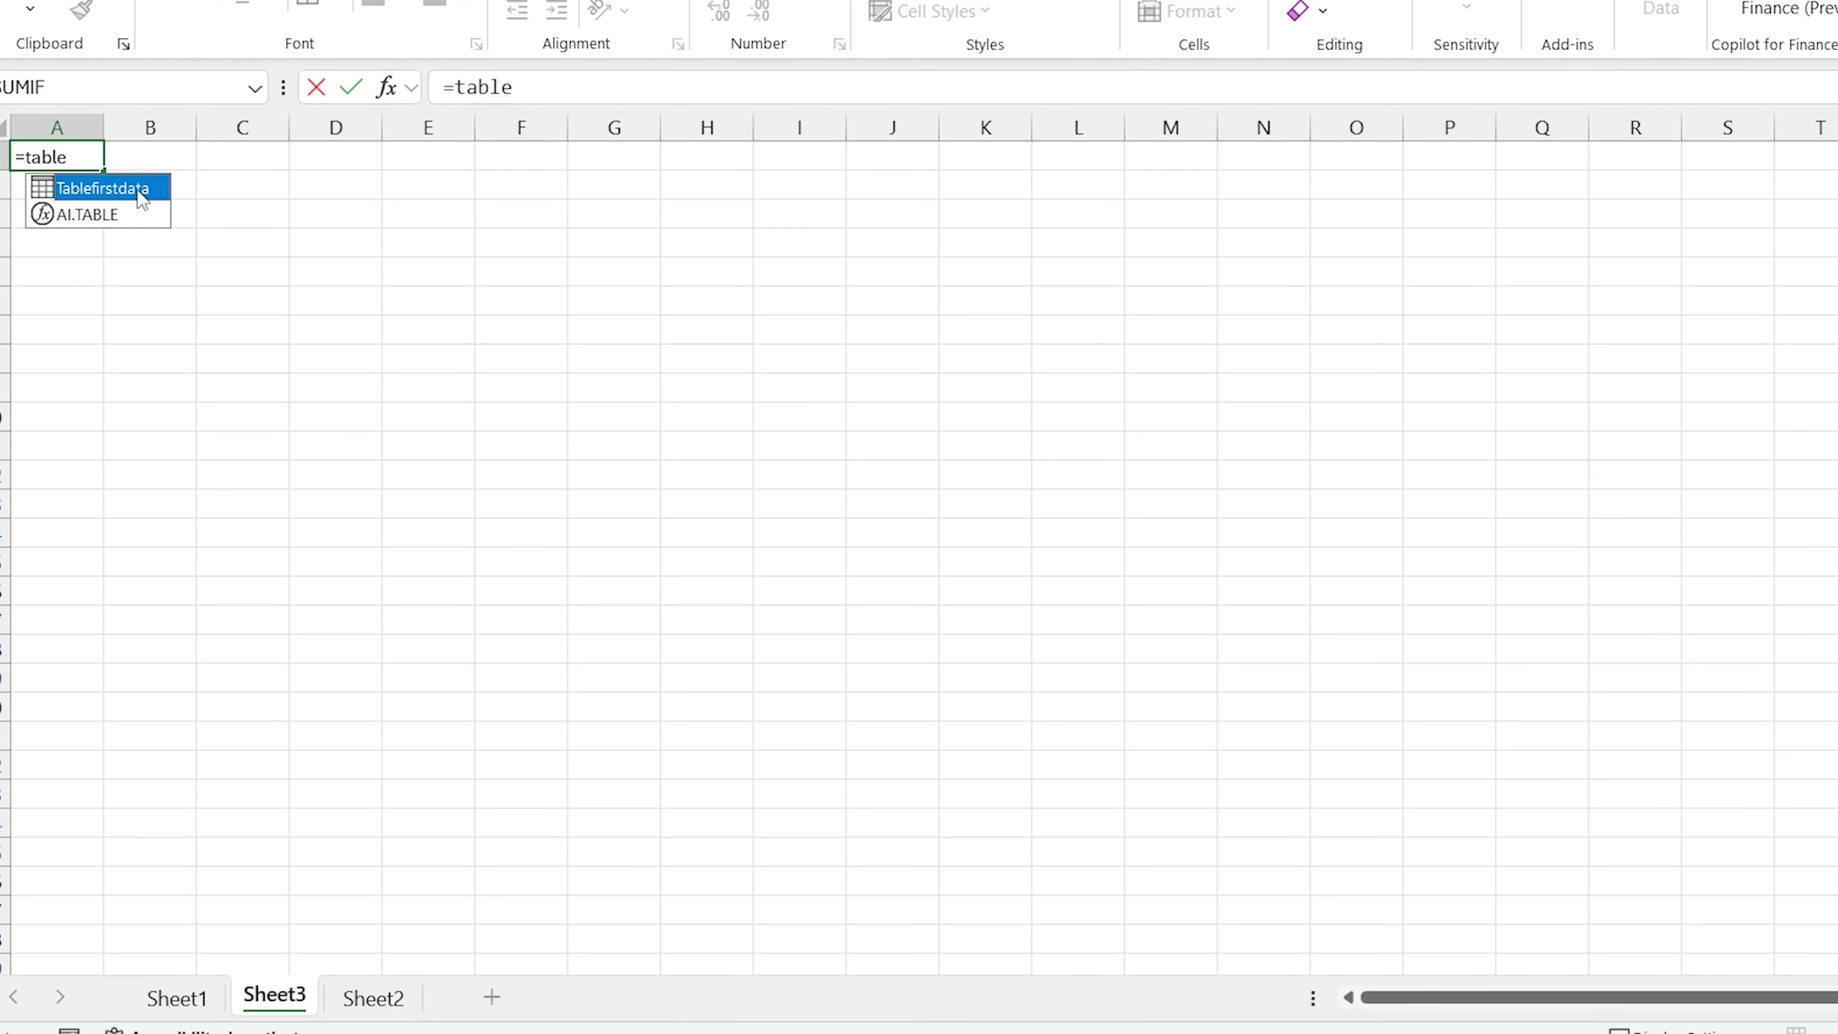
{"action": "double_click", "coordinate": [137, 189]}
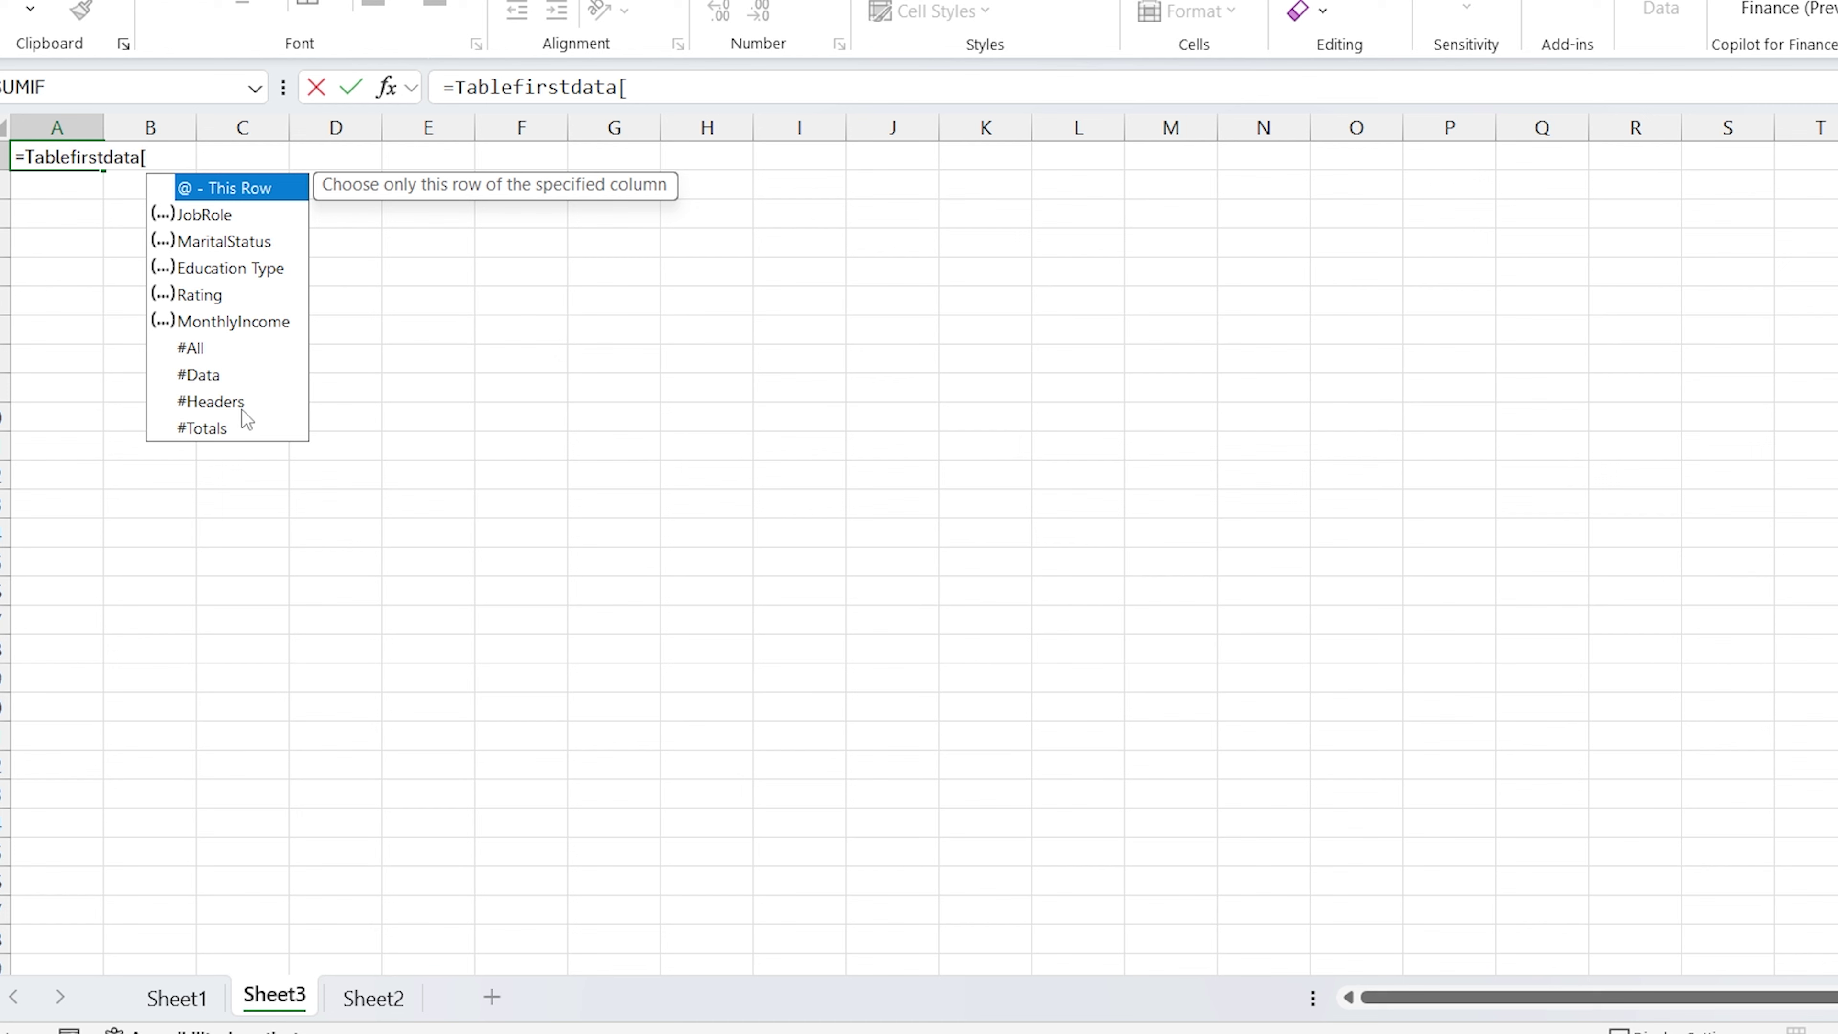
{"action": "double_click", "coordinate": [201, 348]}
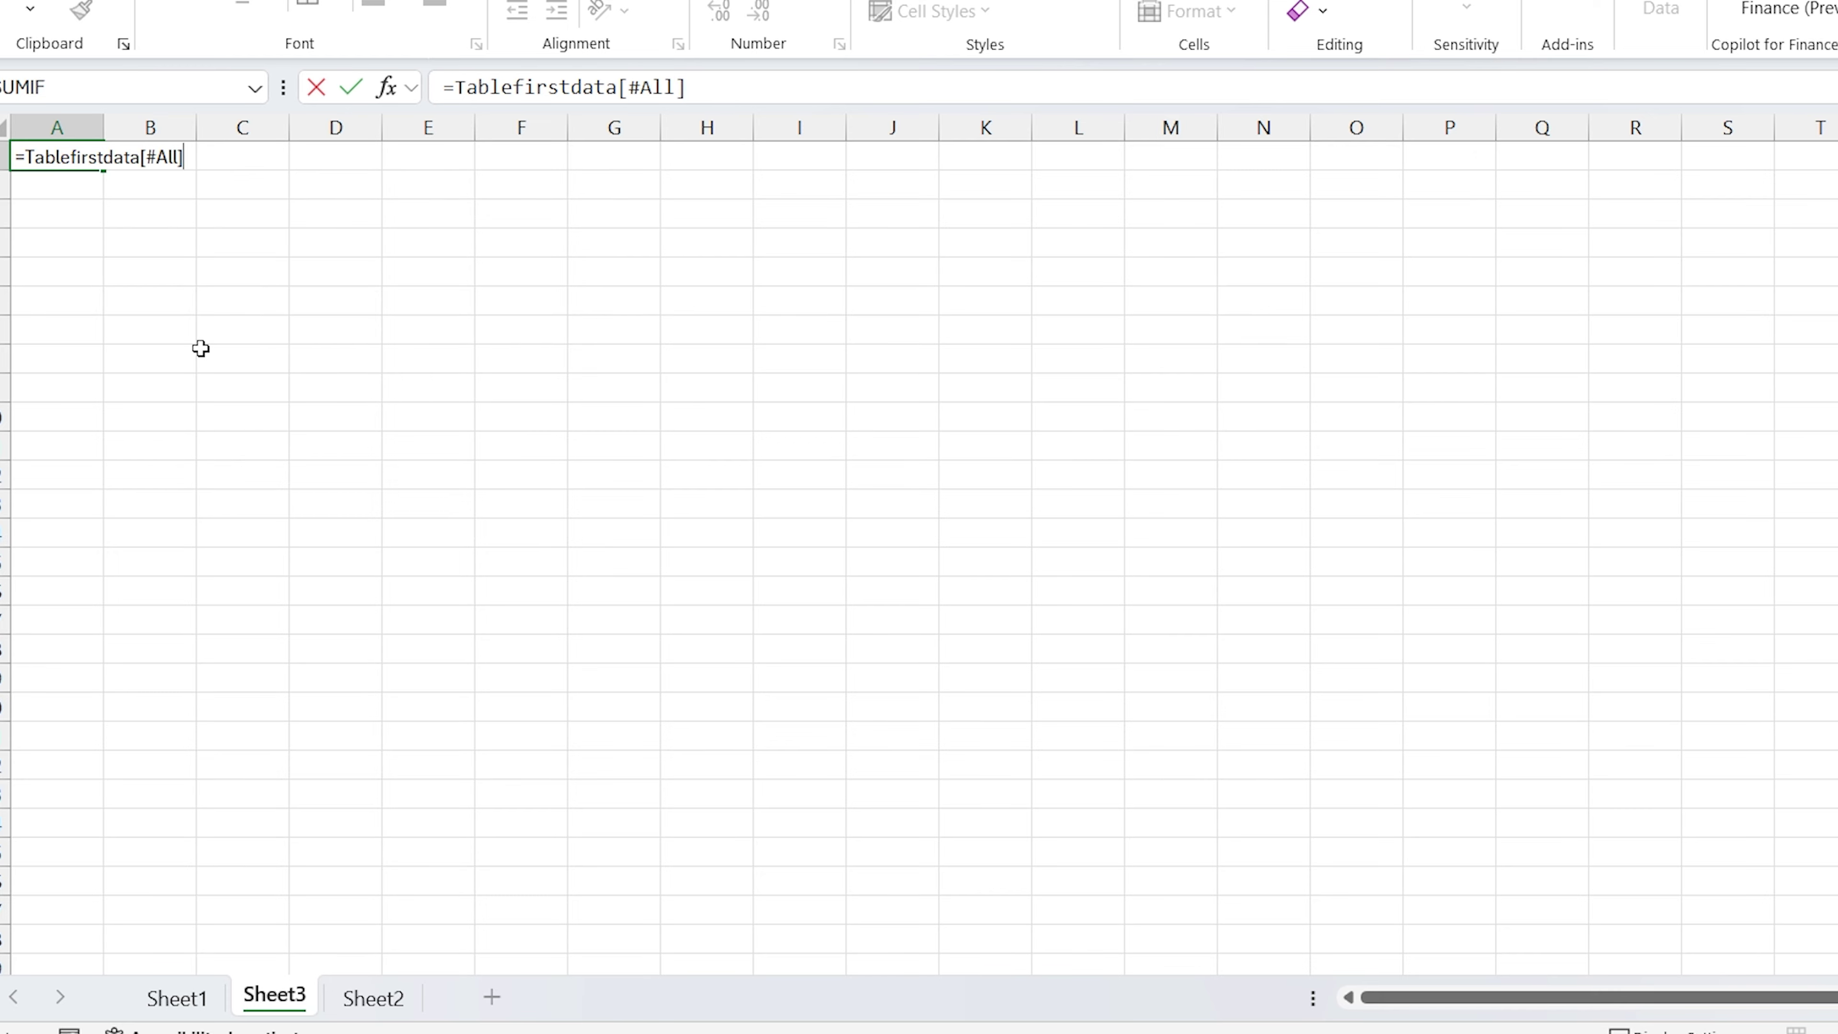
{"action": "key", "text": "ctrl+Return"}
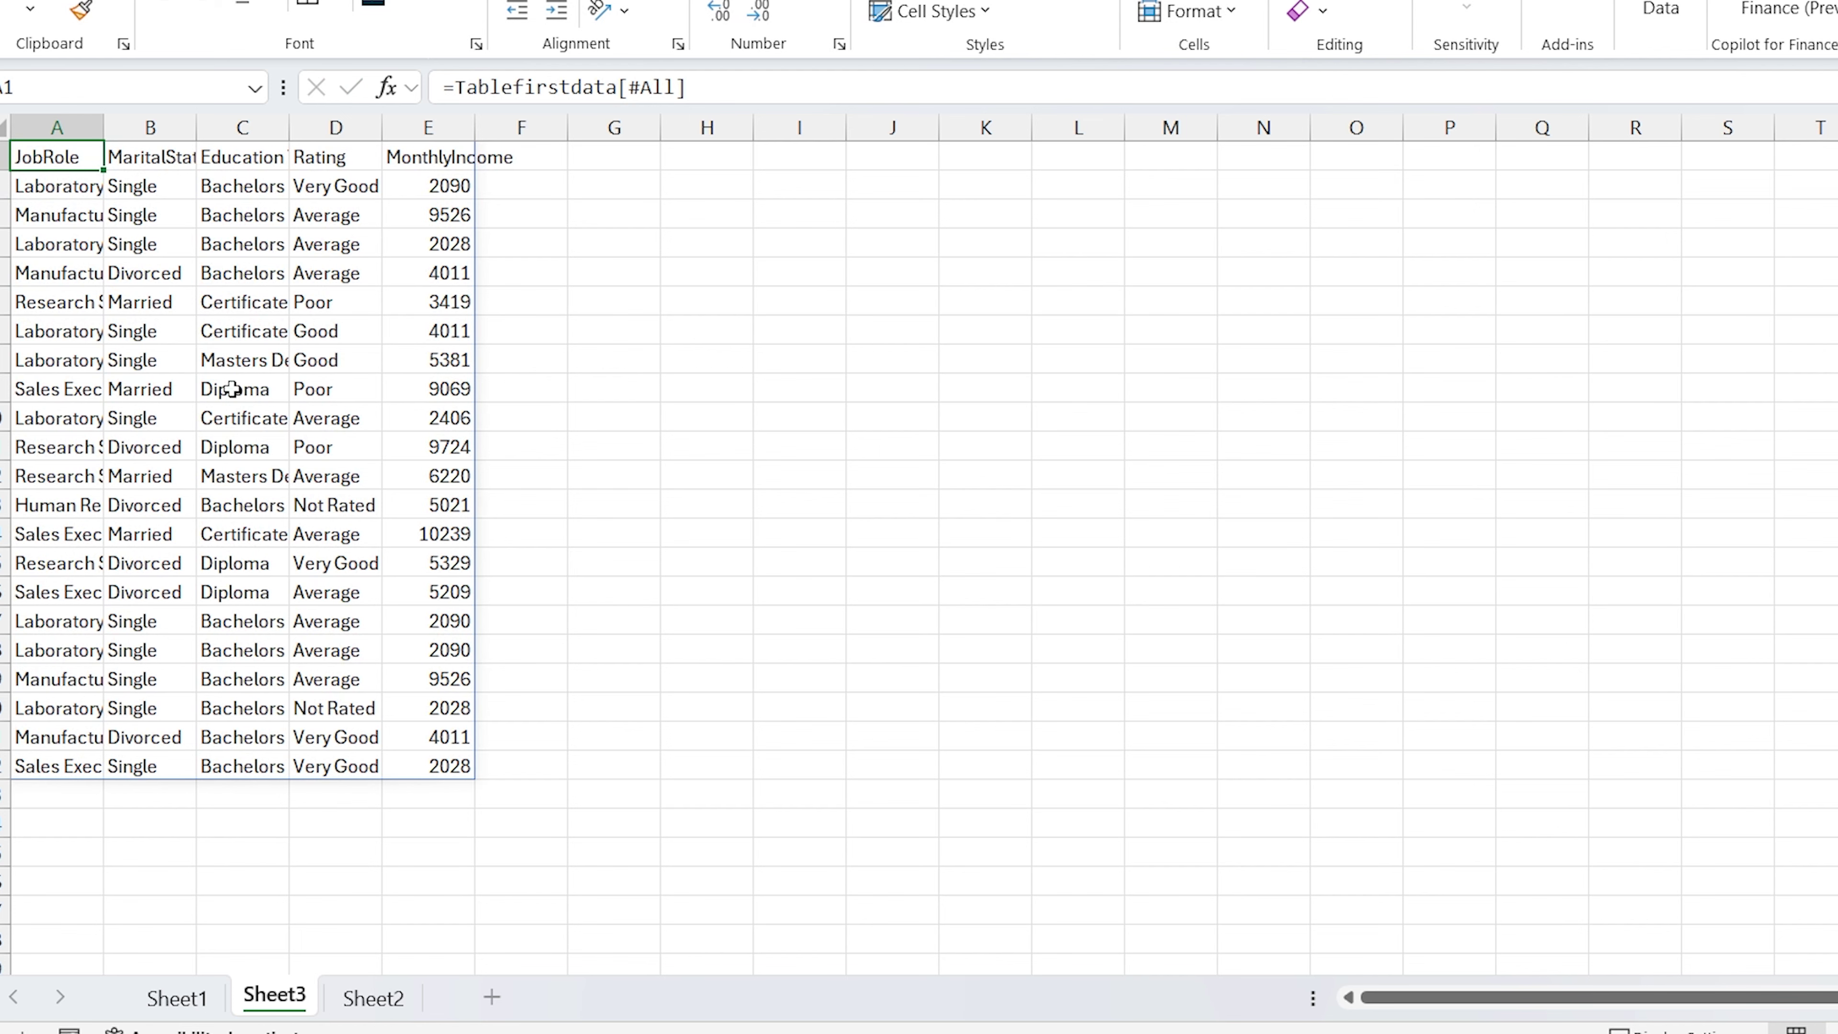
Widen all of Sheet3's columns so the spilled data is fully visible.
{"action": "left_click", "coordinate": [4, 129]}
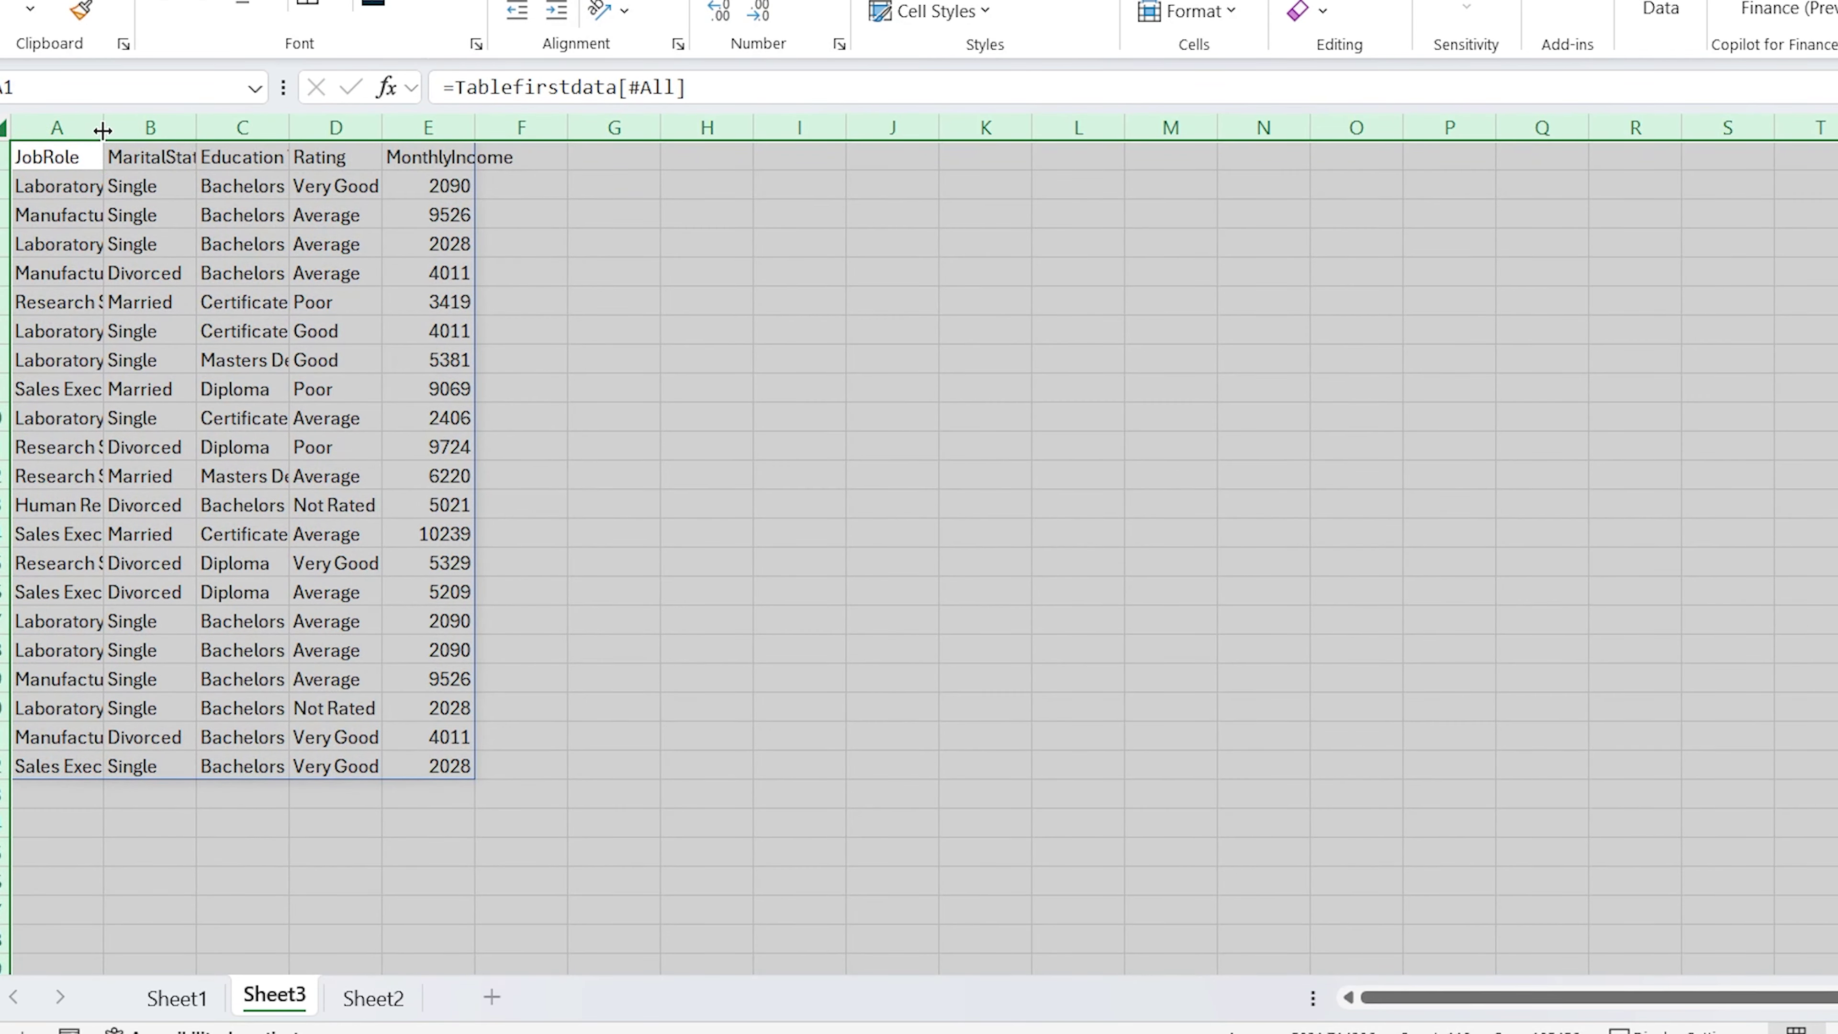
{"action": "left_click_drag", "start_coordinate": [103, 129], "coordinate": [157, 149]}
{"action": "left_click", "coordinate": [405, 304]}
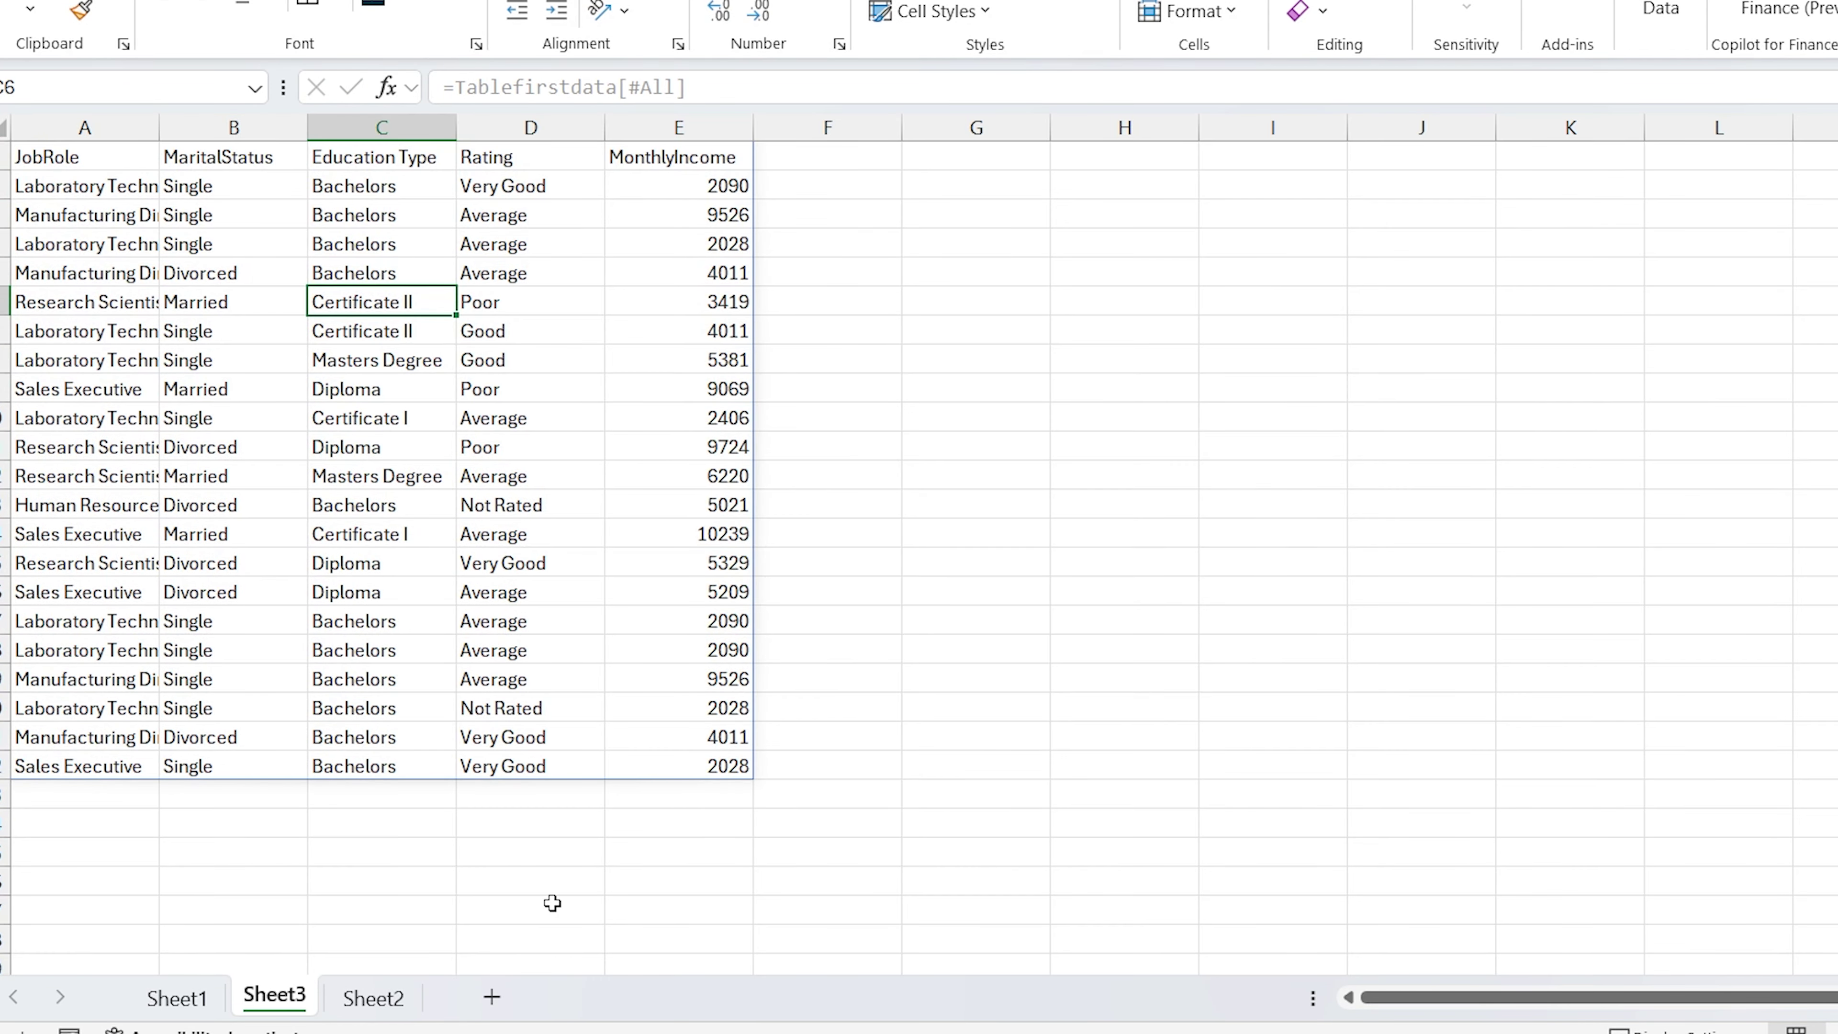
On Sheet1, copy rows A9:E12 and paste them at A23 to extend the table.
{"action": "left_click", "coordinate": [177, 998]}
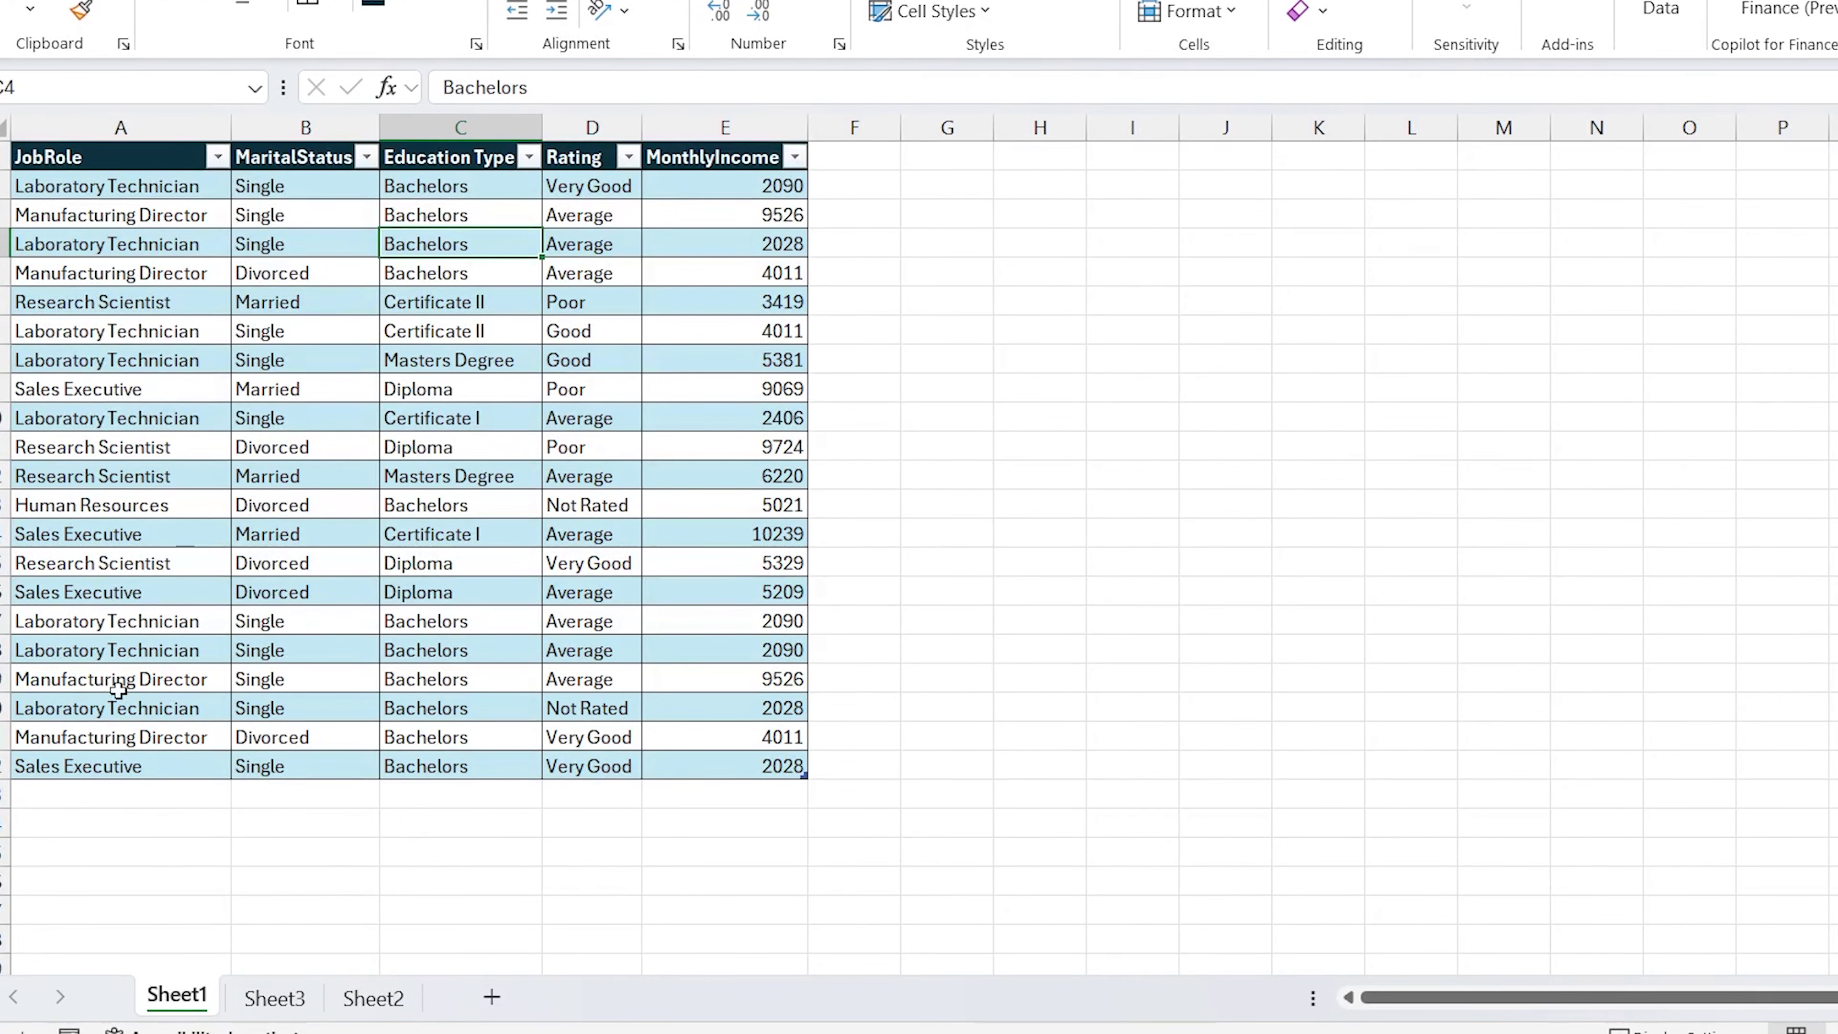
{"action": "left_click_drag", "start_coordinate": [73, 391], "coordinate": [723, 474]}
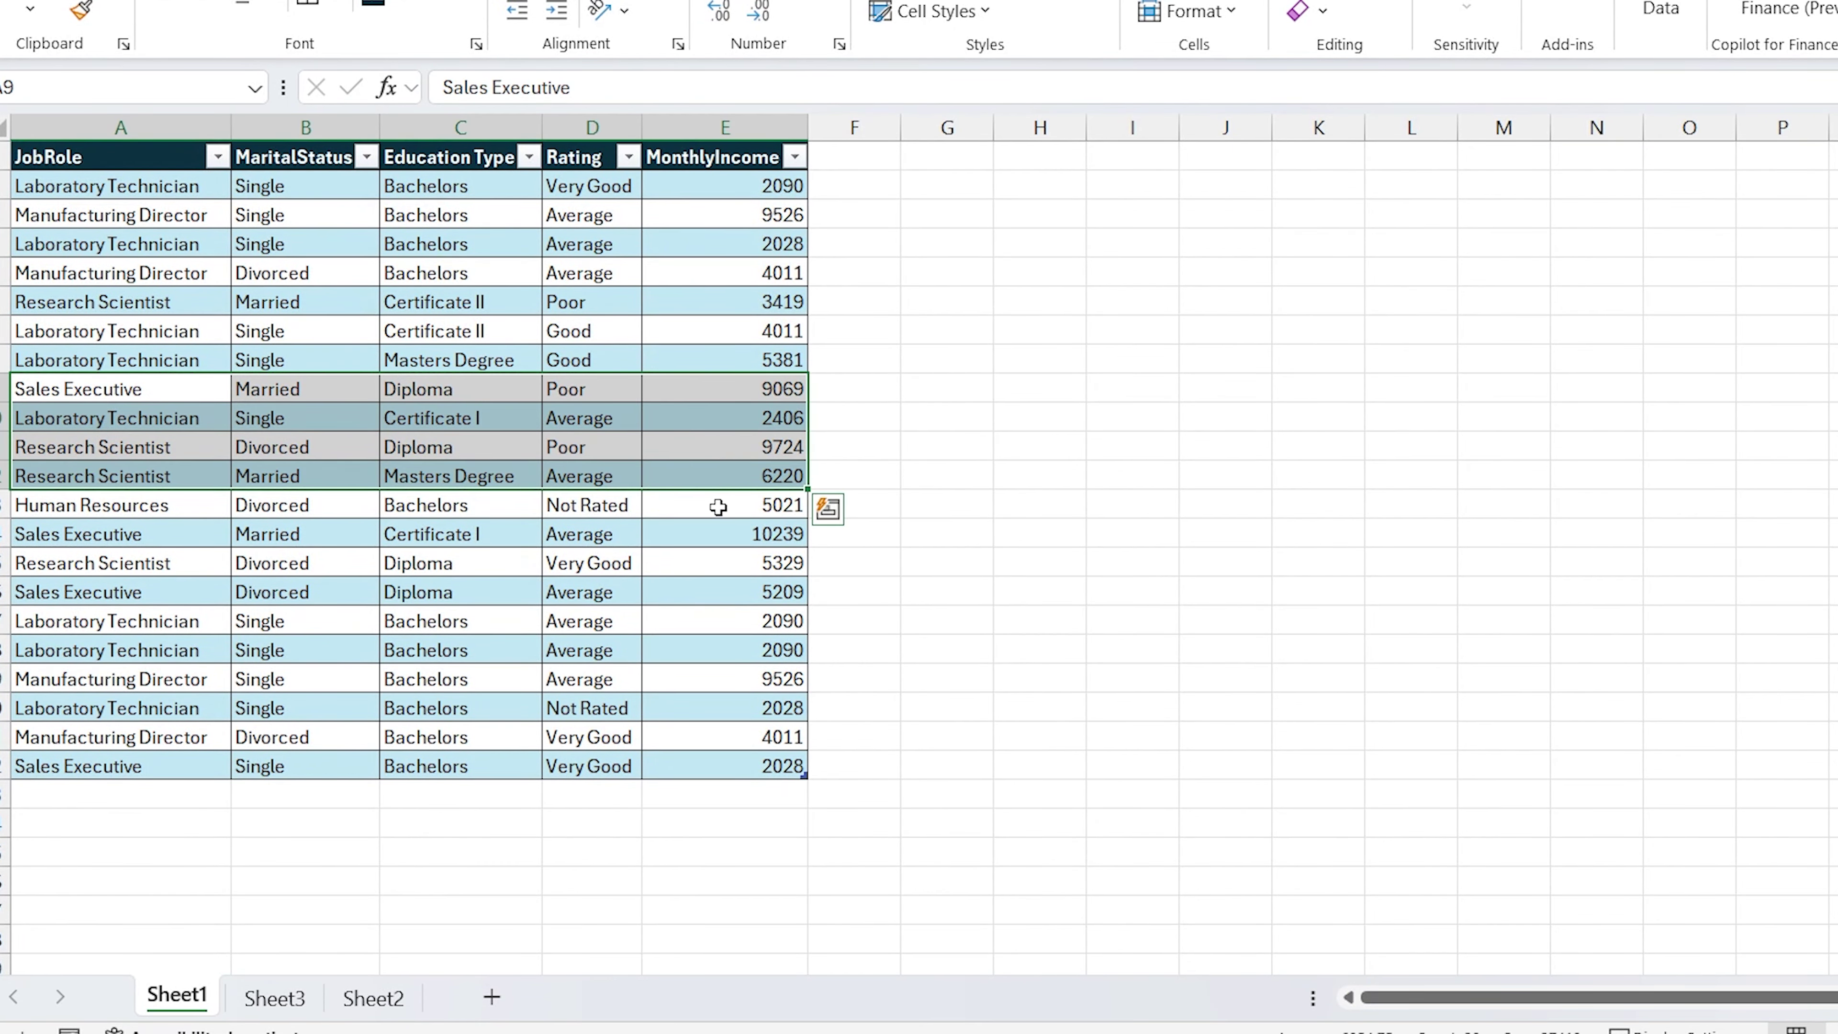
{"action": "key", "text": "ctrl+c"}
{"action": "left_click", "coordinate": [106, 797]}
{"action": "key", "text": "ctrl+v"}
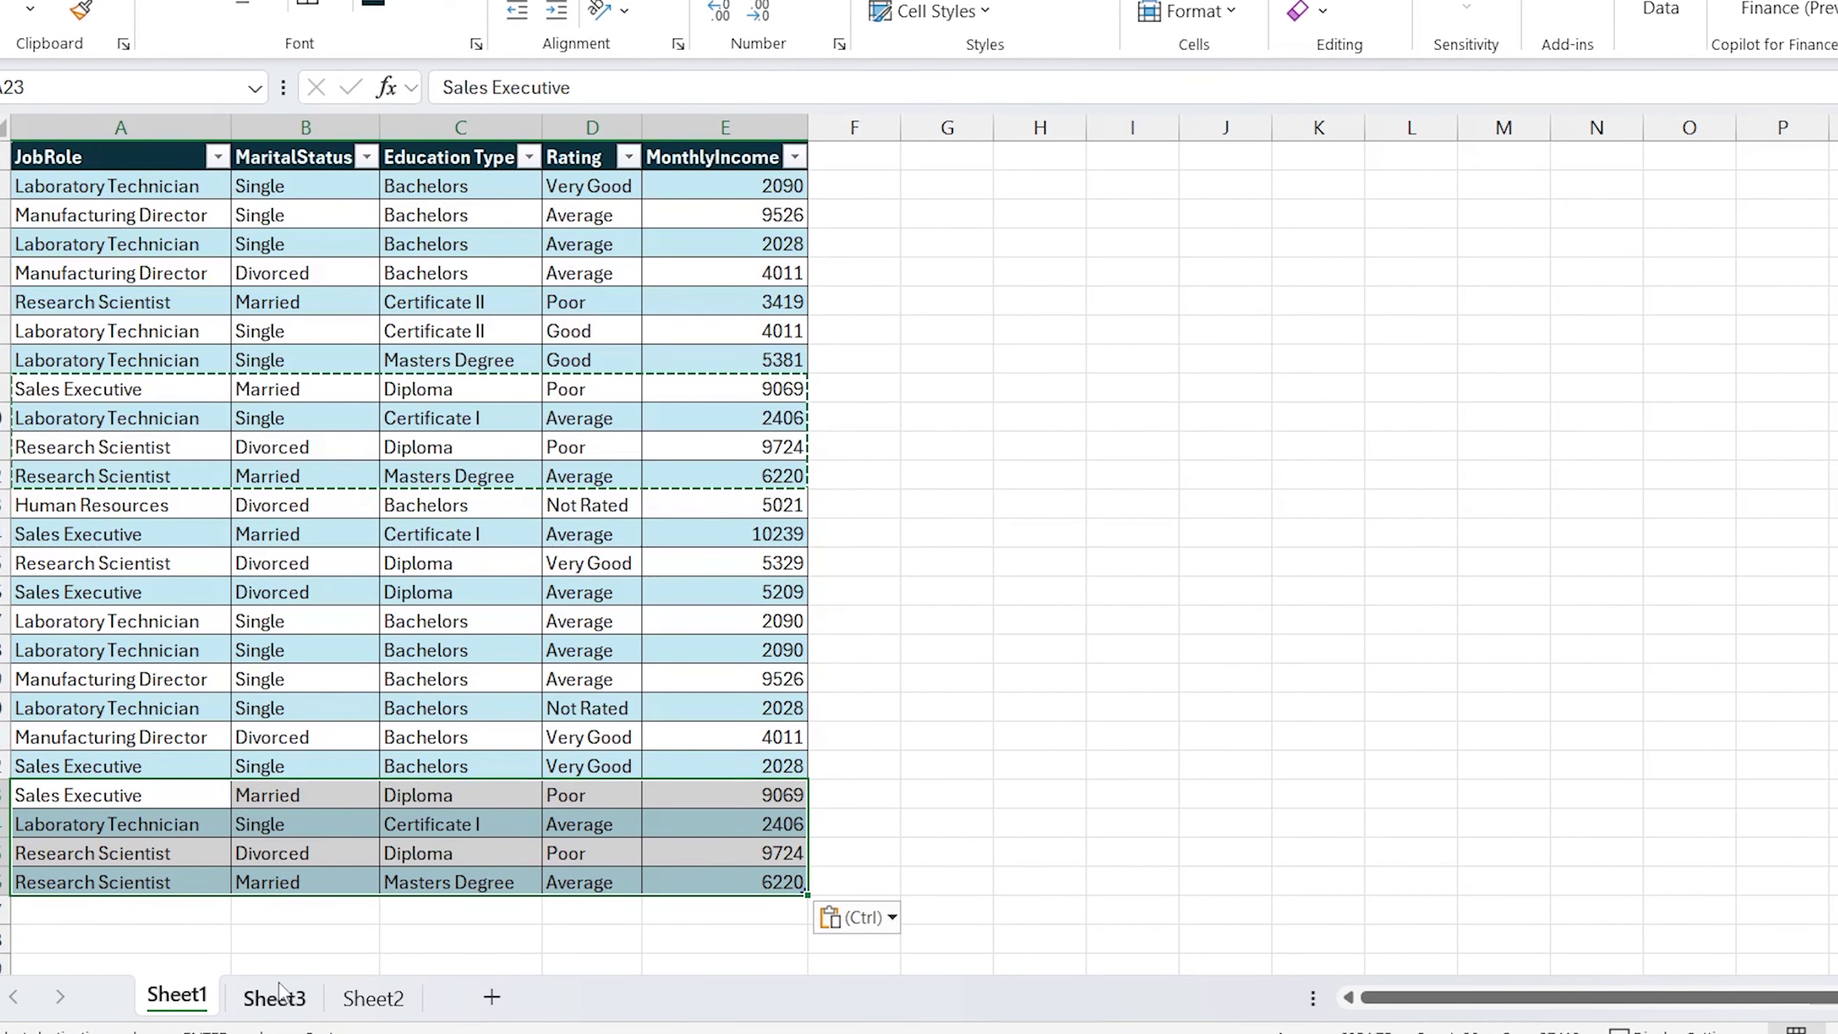
Check that Sheet3's spilled table now includes the four added rows.
{"action": "left_click", "coordinate": [281, 993]}
{"action": "mouse_move", "coordinate": [72, 826]}
{"action": "left_mouse_down"}
{"action": "mouse_move", "coordinate": [574, 851]}
{"action": "mouse_move", "coordinate": [723, 881]}
{"action": "left_mouse_up"}
{"action": "left_click", "coordinate": [74, 161]}
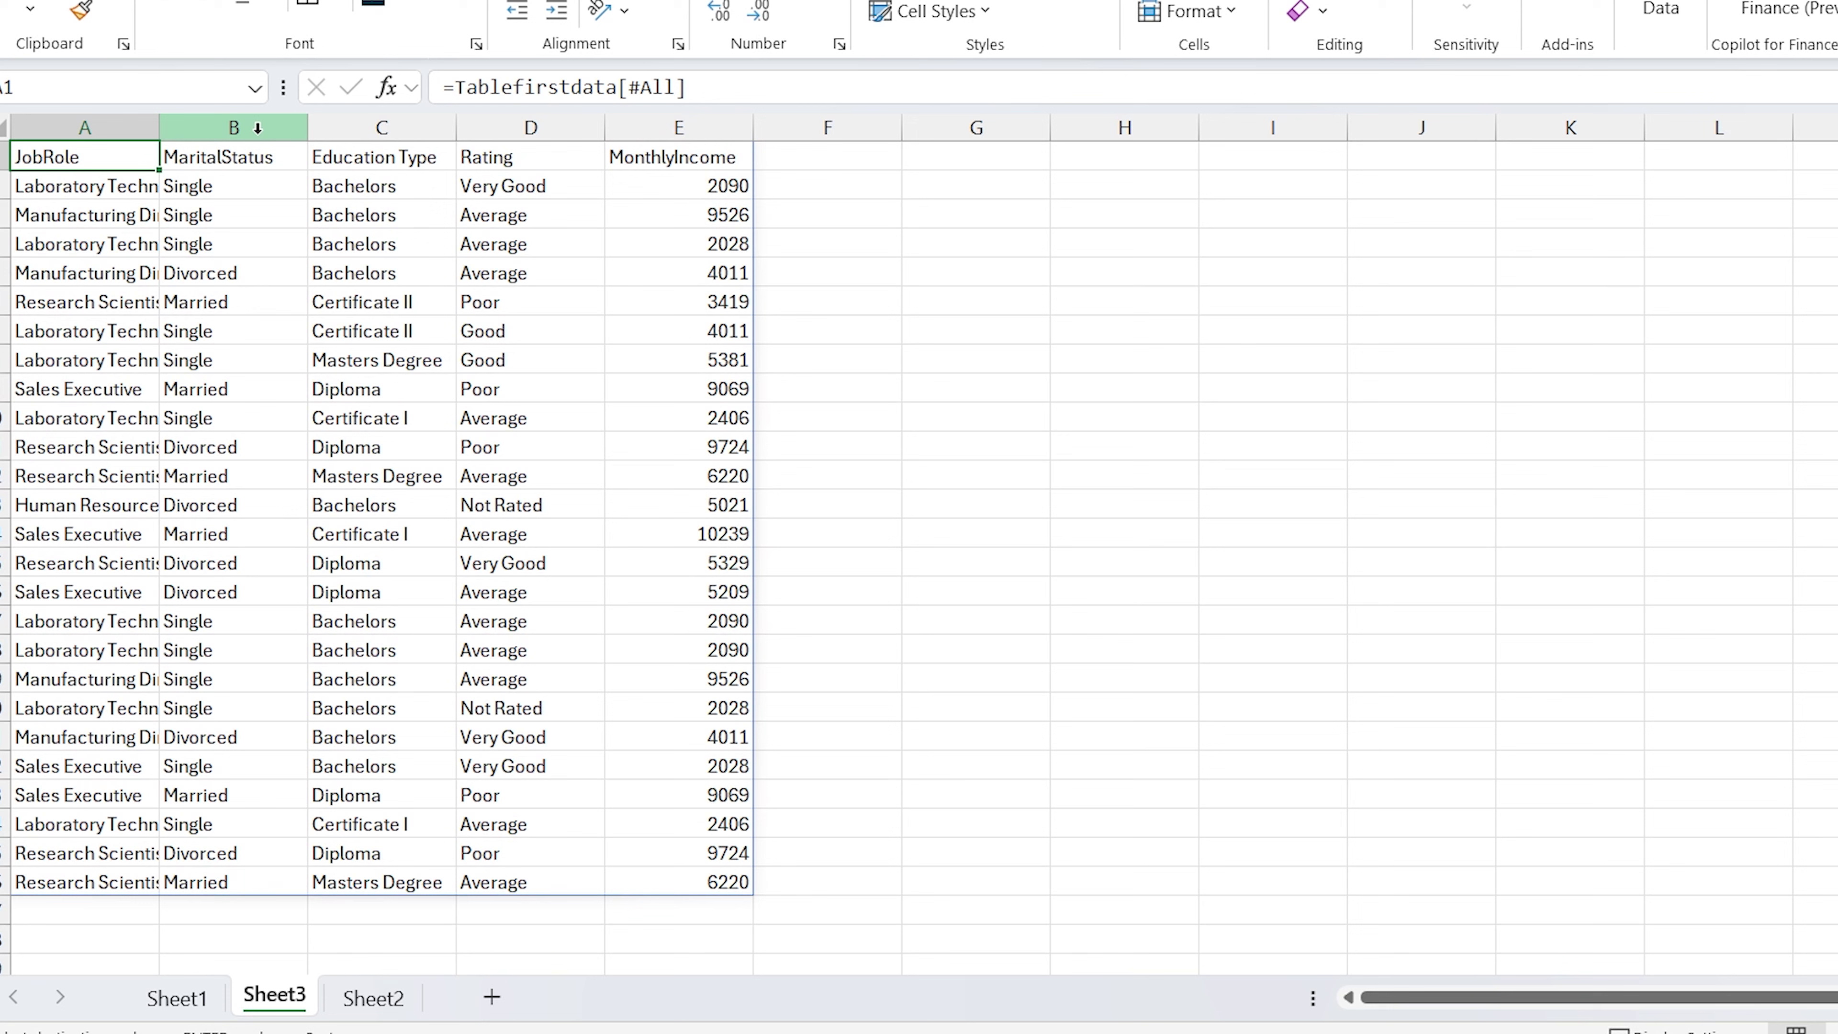
Change A1's formula to =Tablefirstdata[JobRole] so only job roles spill.
{"action": "left_click", "coordinate": [680, 85]}
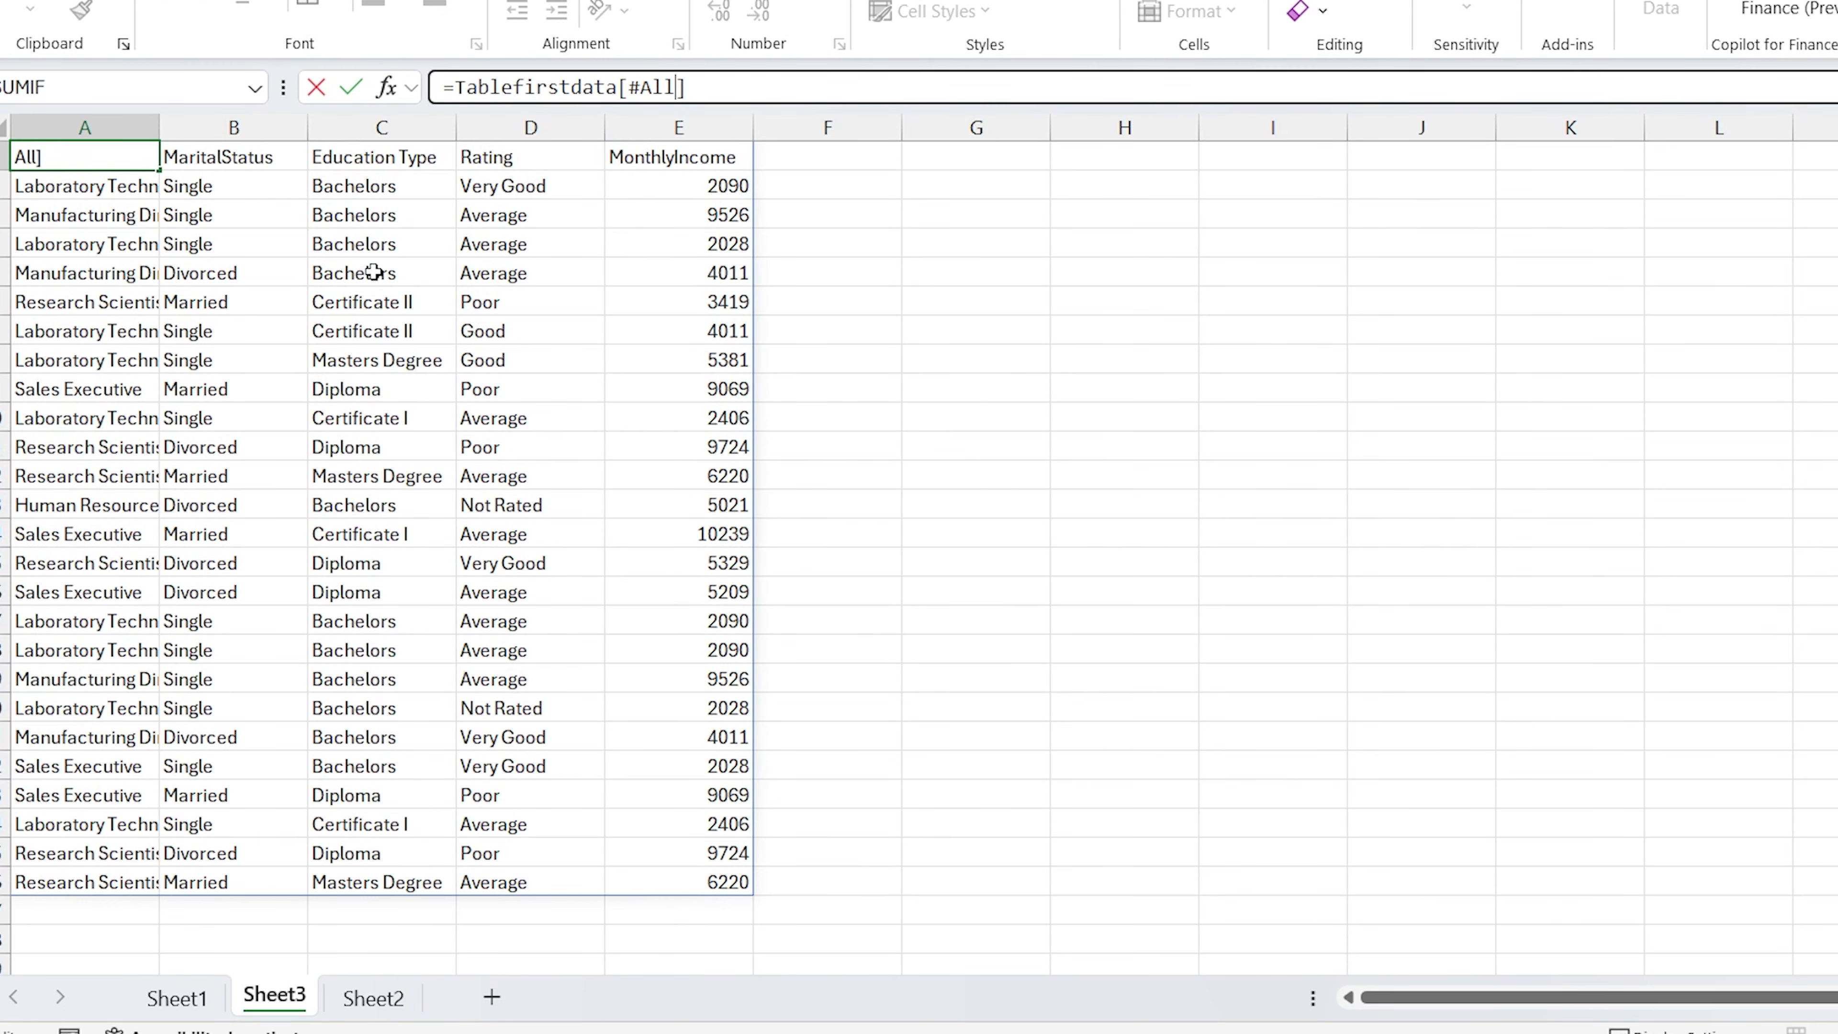
{"action": "key", "text": "ctrl+Return"}
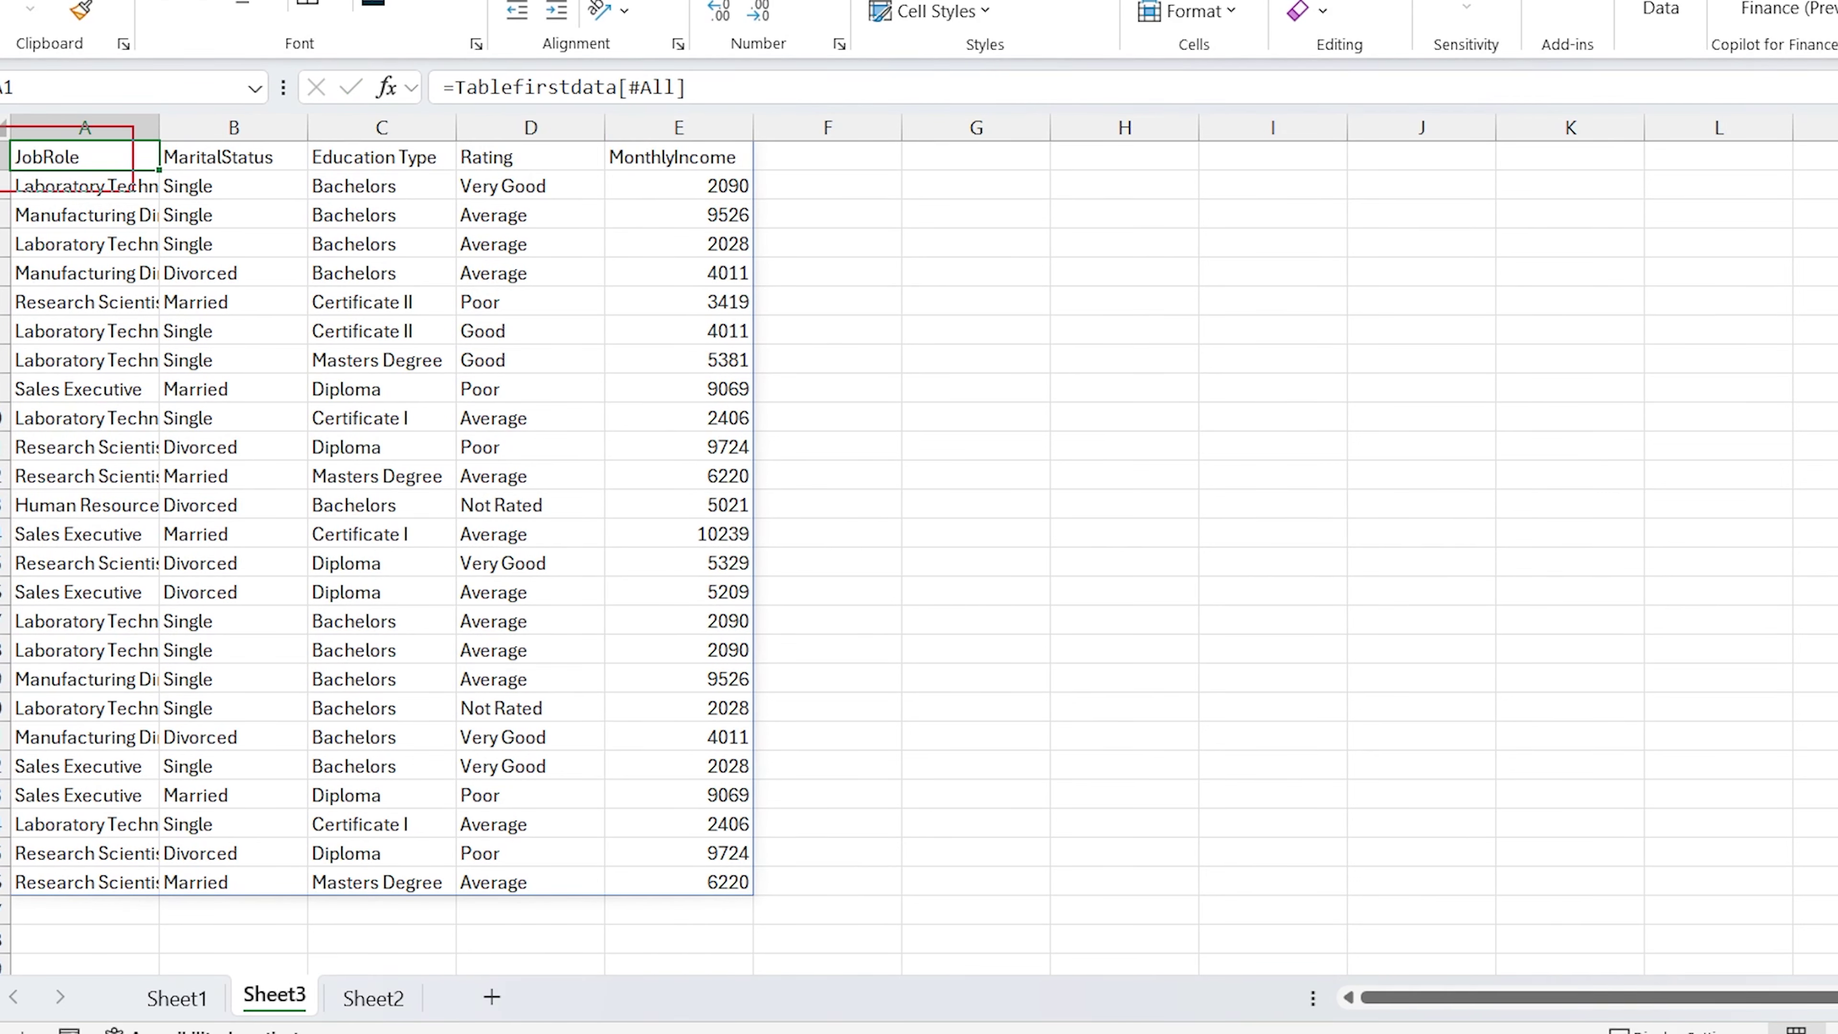
{"action": "key", "text": "F2"}
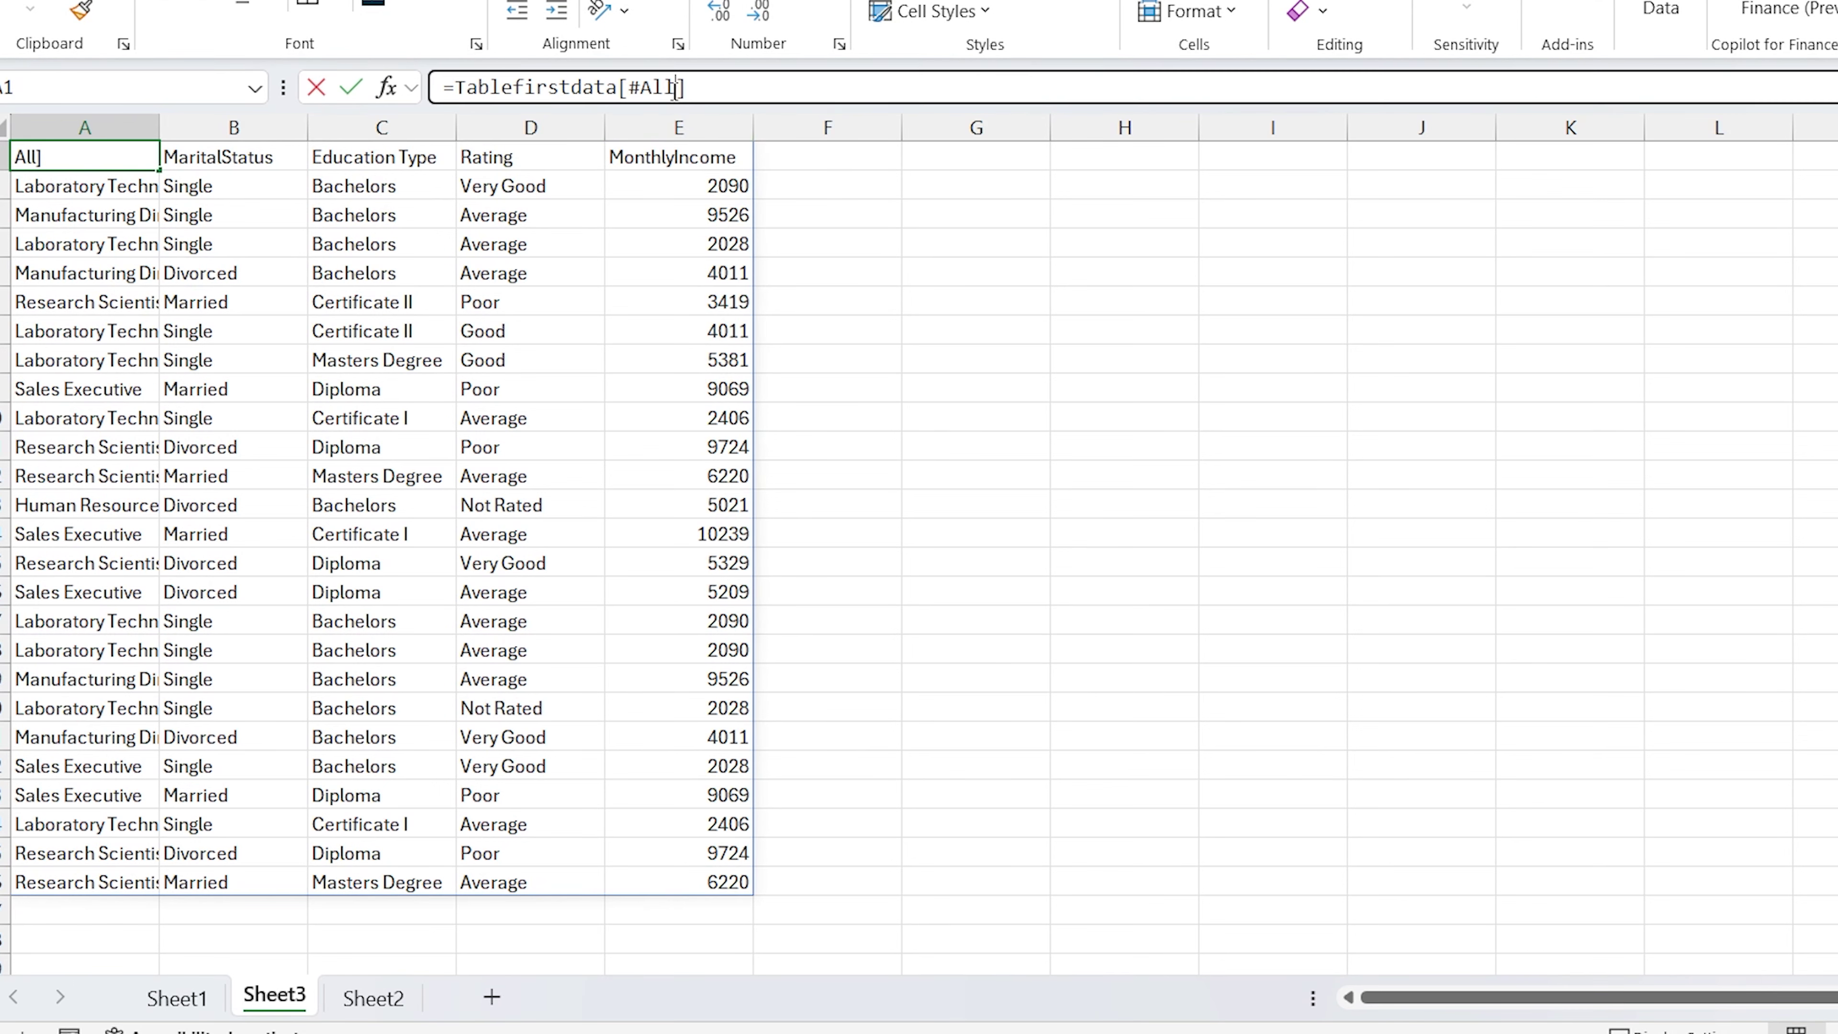
{"action": "key", "text": "BackSpace"}
{"action": "key", "text": "BackSpace"}
{"action": "key", "text": "BackSpace"}
{"action": "type", "text": "JobRole"}
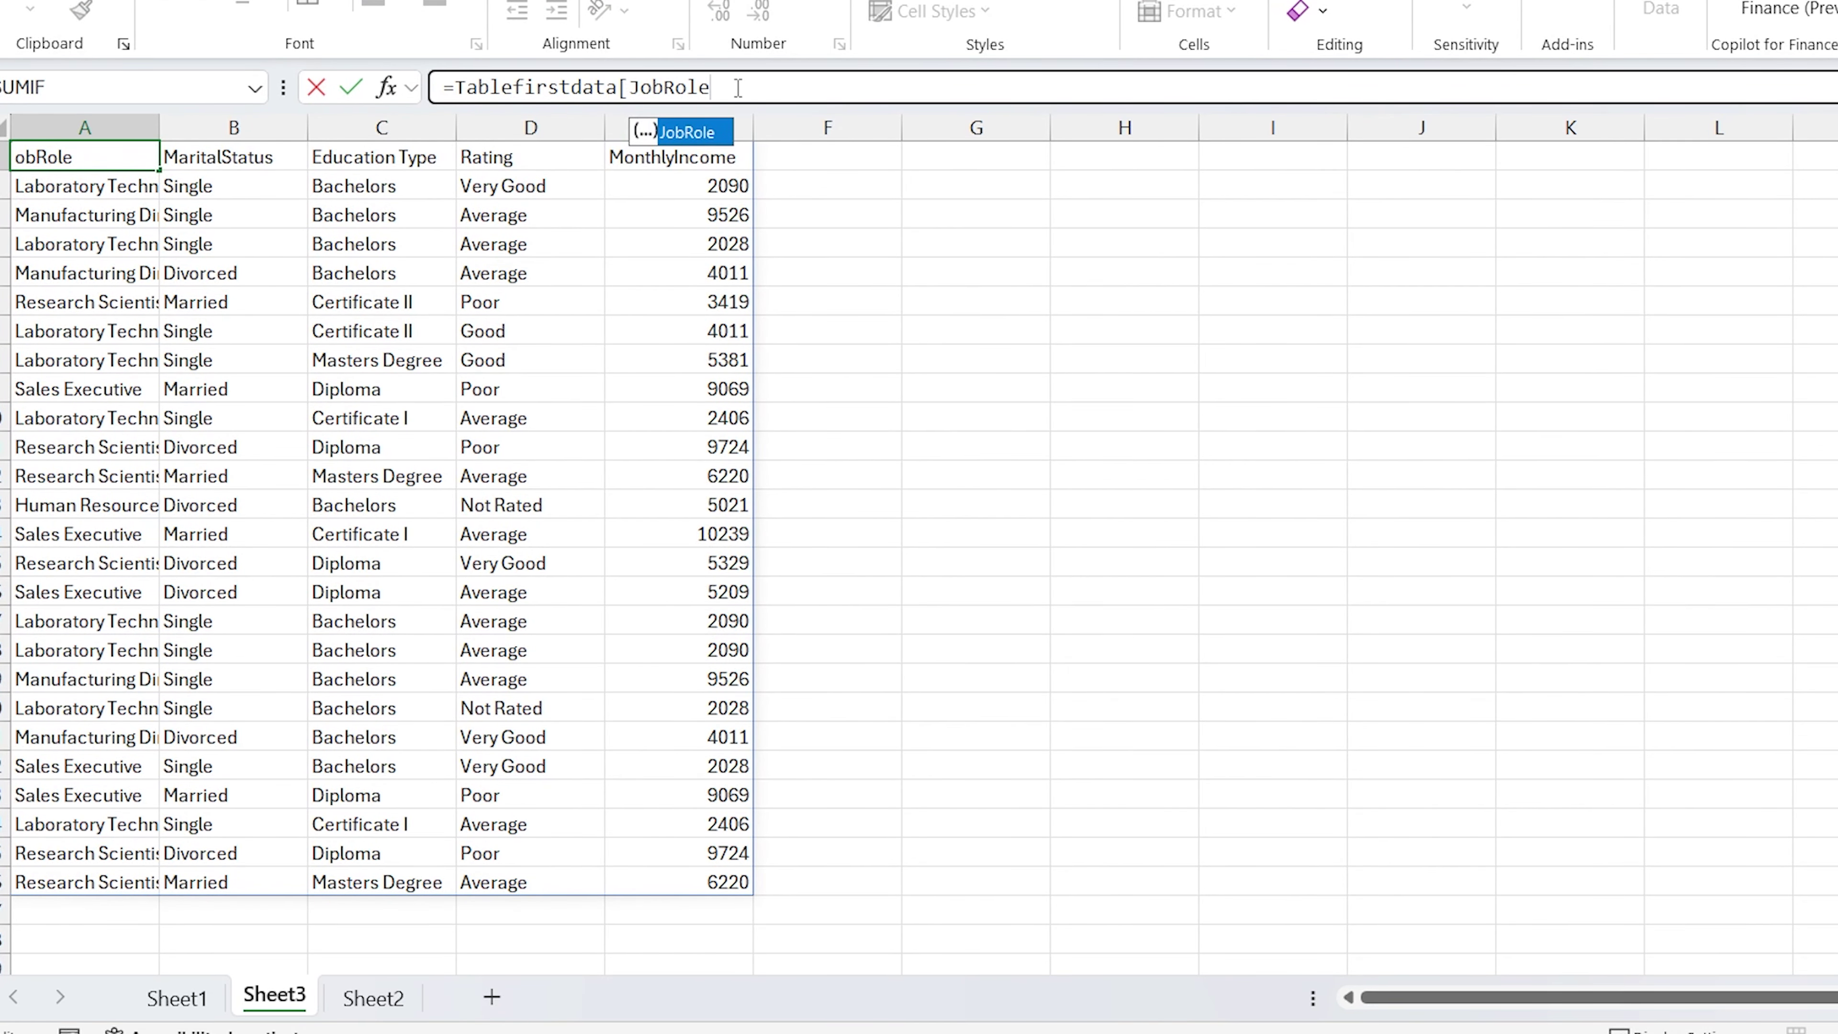
{"action": "type", "text": "]"}
{"action": "key", "text": "ctrl+Return"}
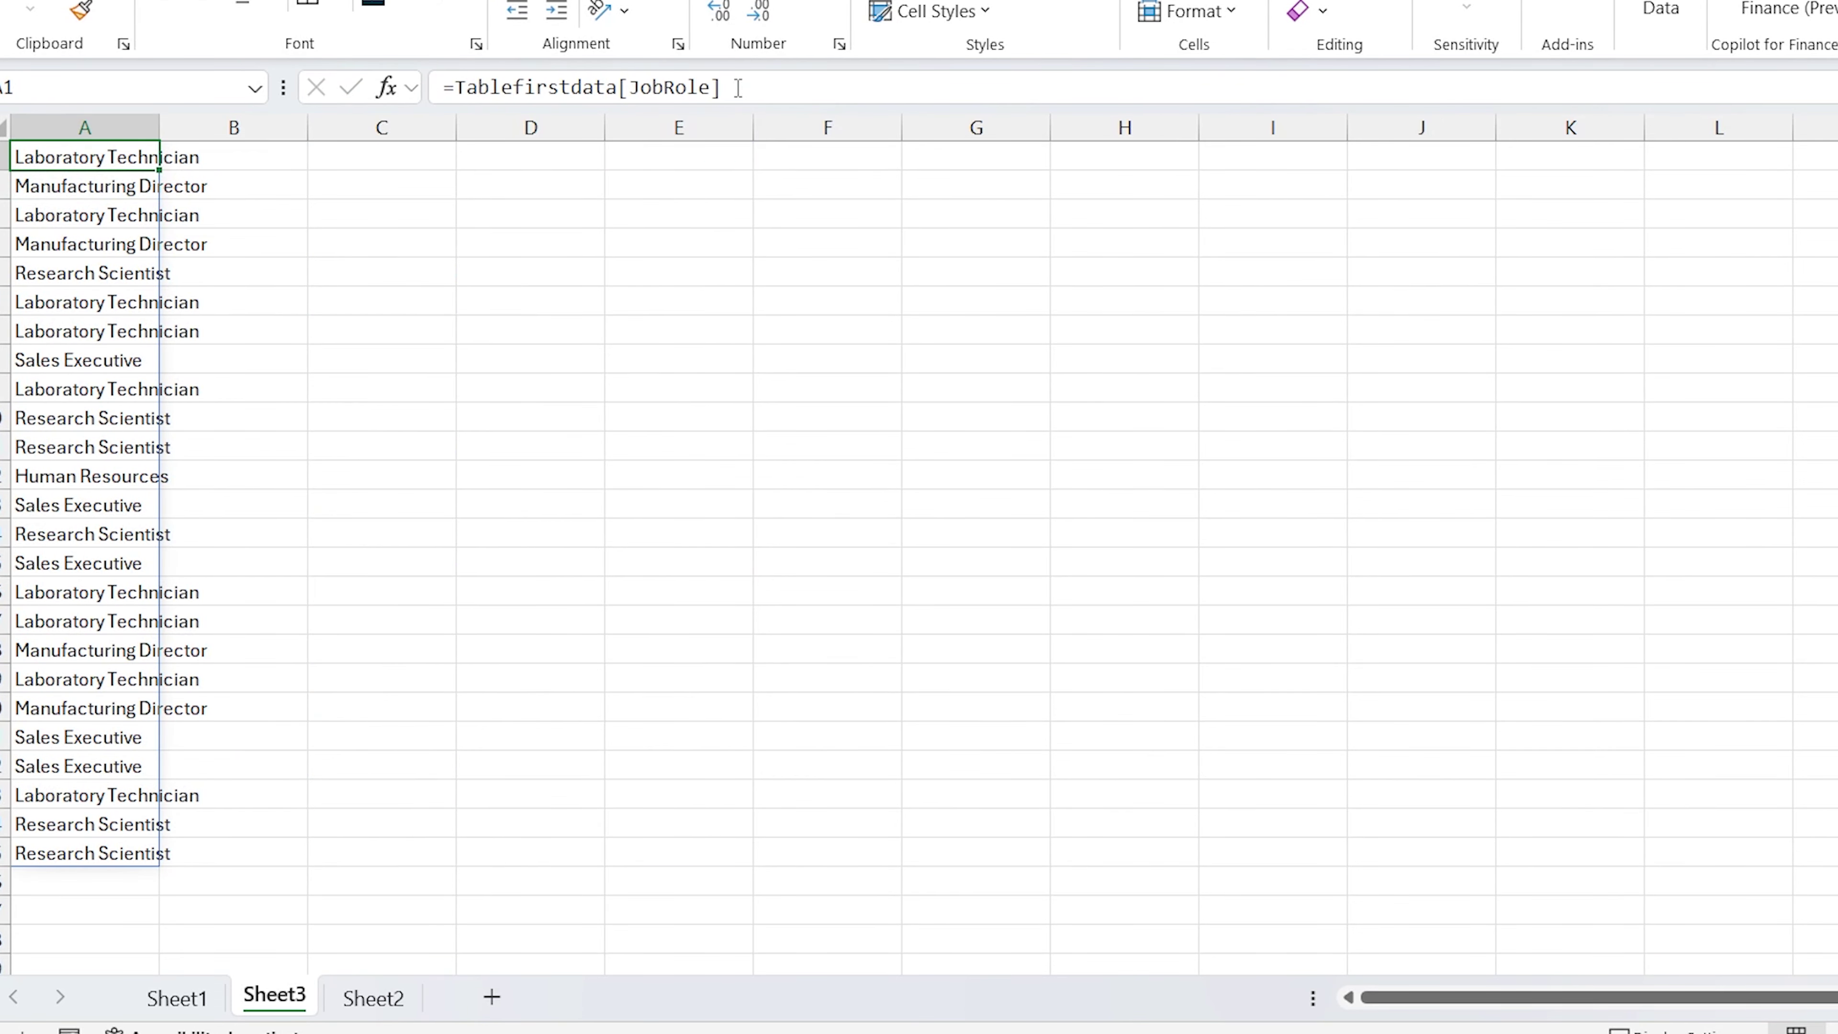
Copy A1's JobRole formula into cell B1.
{"action": "left_click_drag", "start_coordinate": [732, 90], "coordinate": [454, 87]}
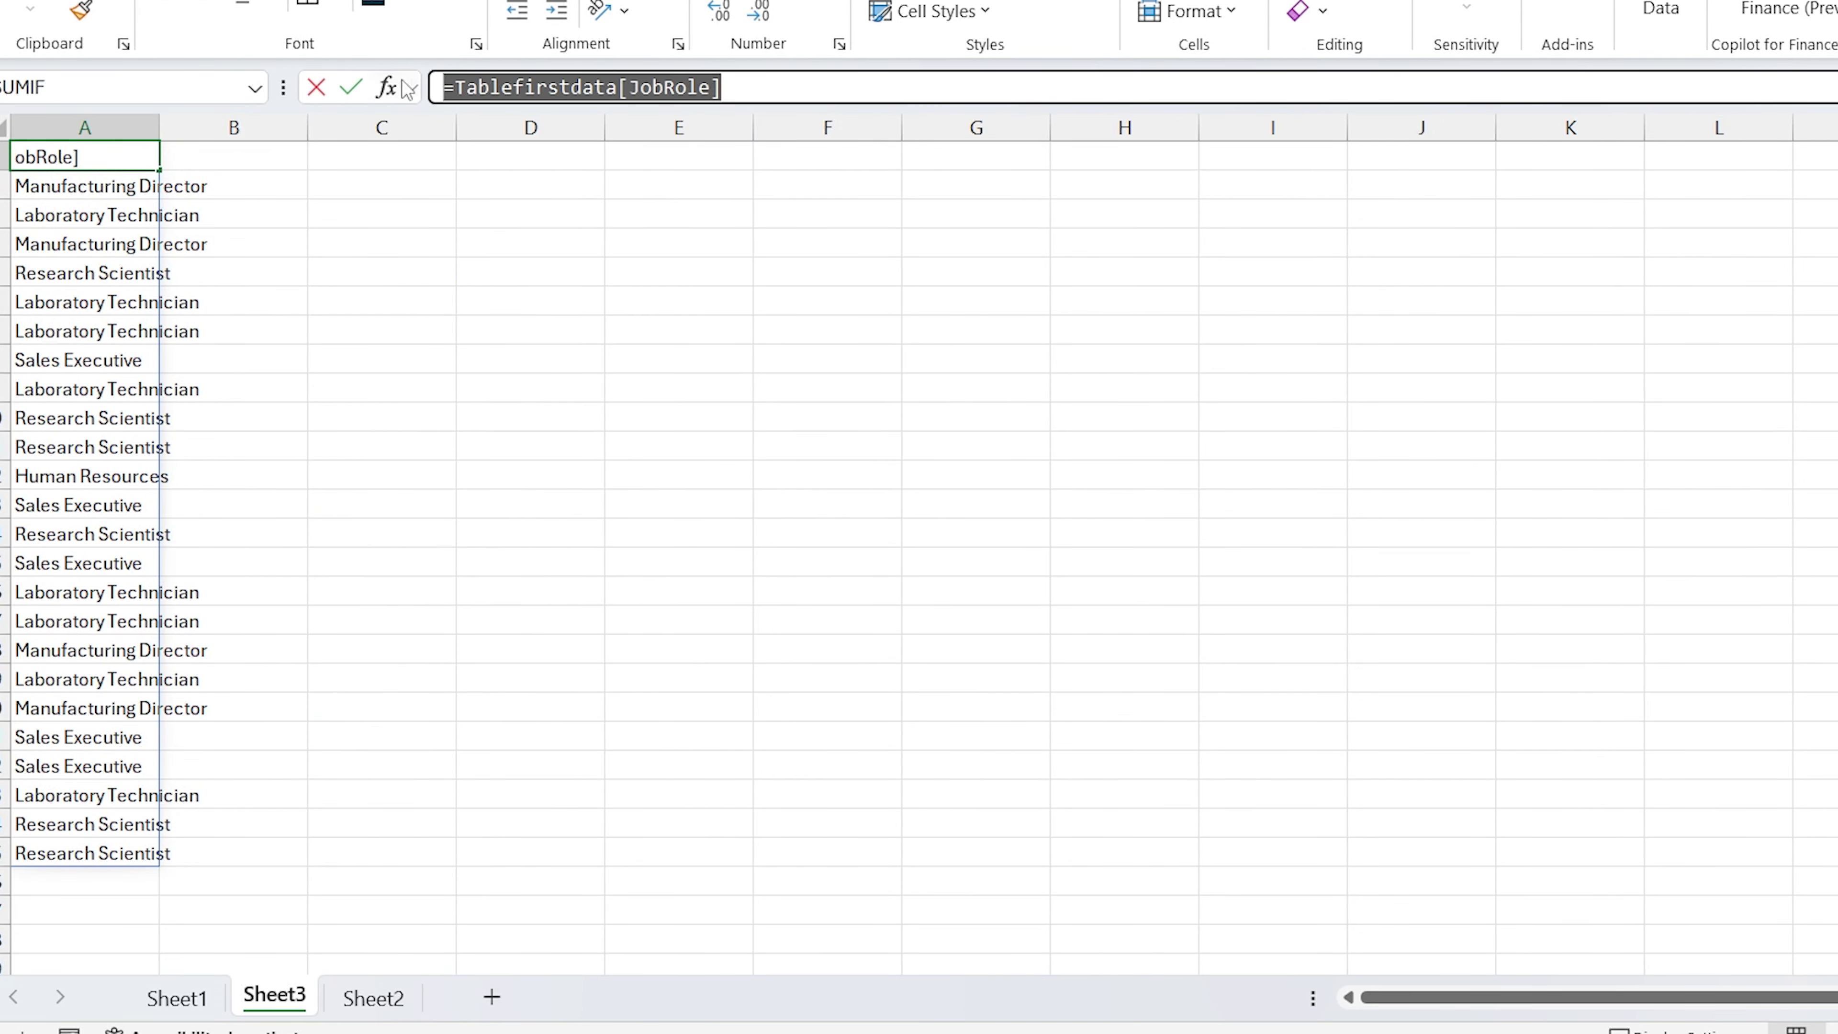
{"action": "left_click", "coordinate": [234, 157]}
{"action": "key", "text": "Escape"}
{"action": "left_click", "coordinate": [234, 156]}
{"action": "double_click", "coordinate": [239, 157]}
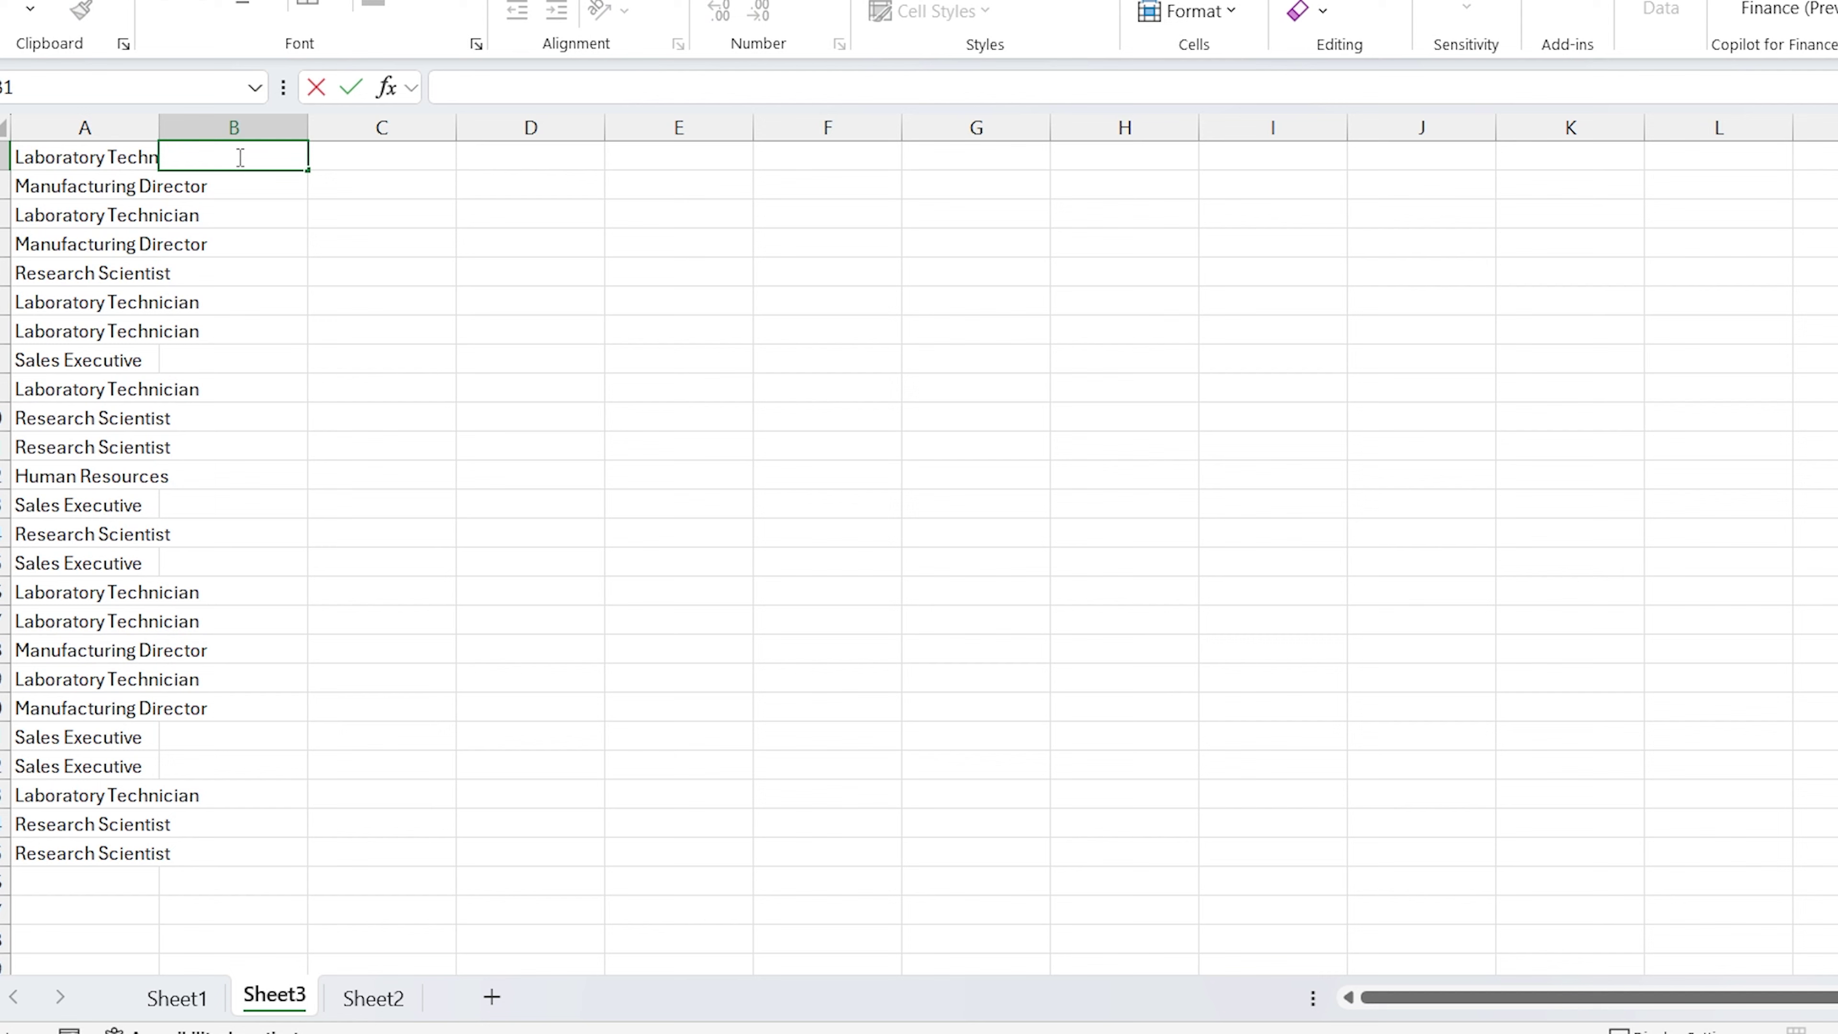
{"action": "key", "text": "ctrl+v"}
{"action": "key", "text": "ctrl+Return"}
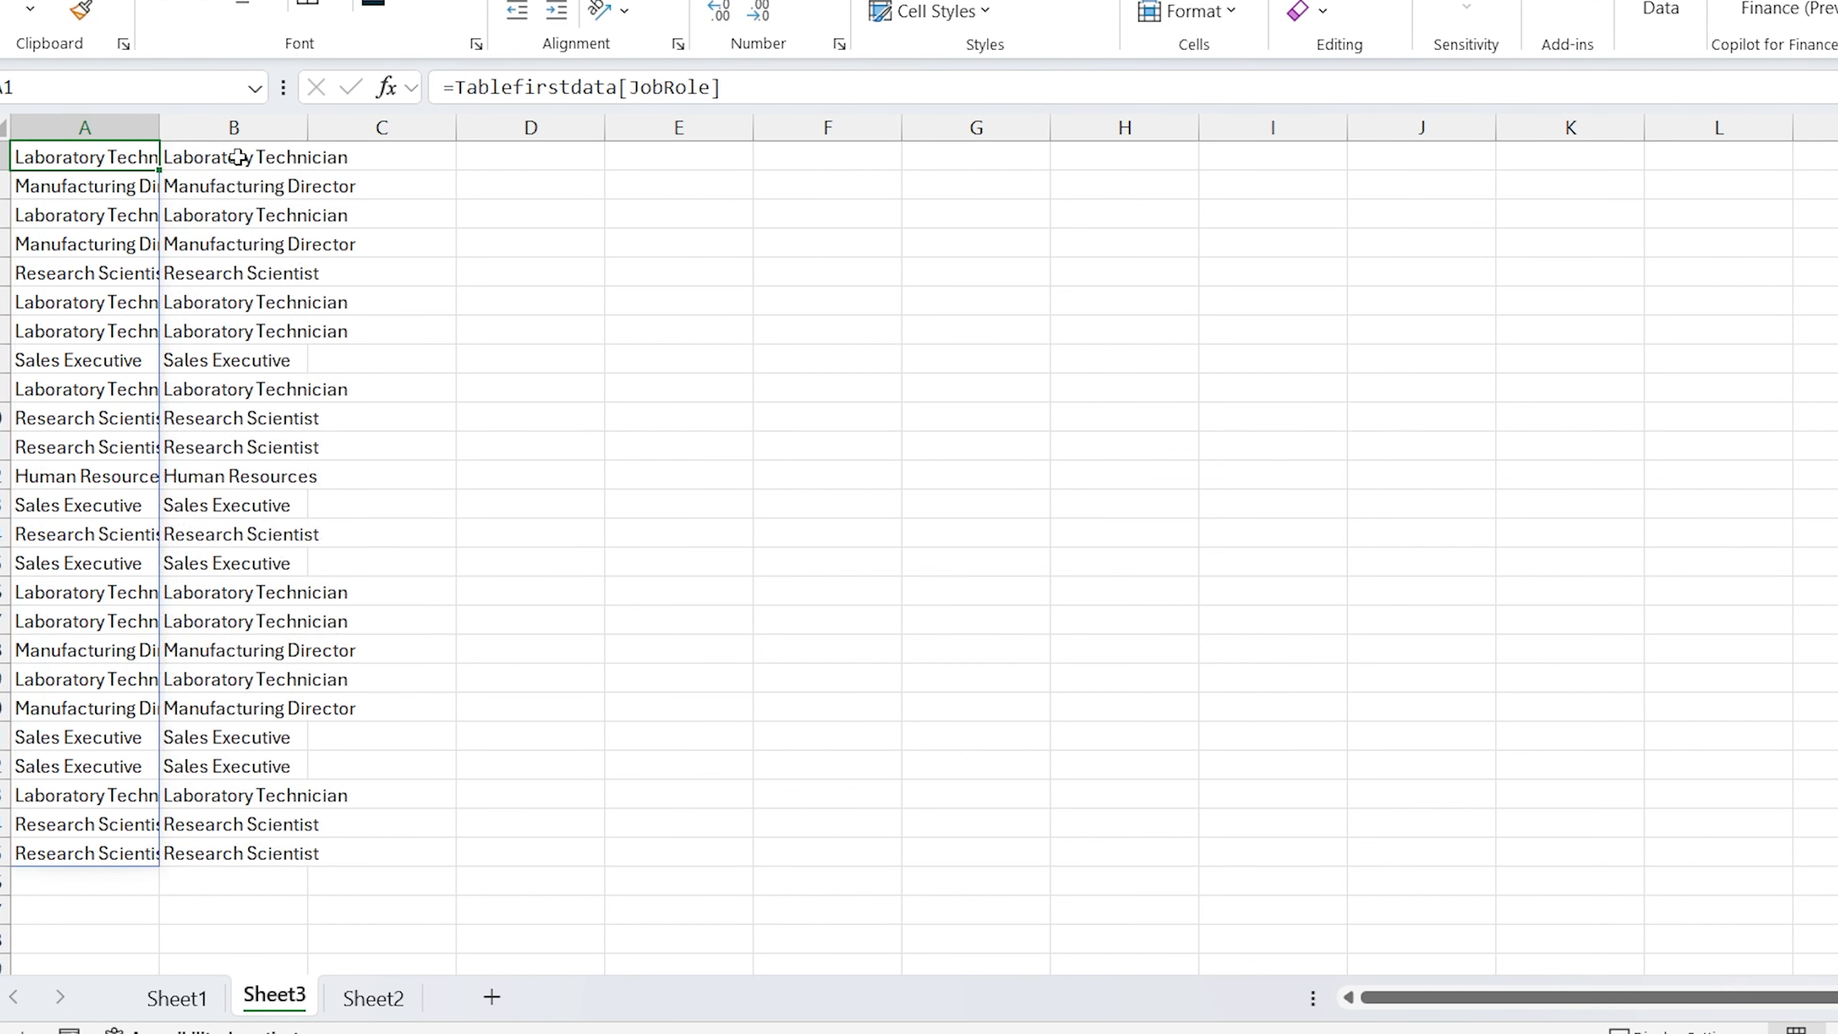
Change B1's reference to =Tablefirstdata[MonthlyIncome] so it spills income values.
{"action": "double_click", "coordinate": [239, 157]}
{"action": "key", "text": "ctrl+shift+Left"}
{"action": "key", "text": "ctrl+shift+Left"}
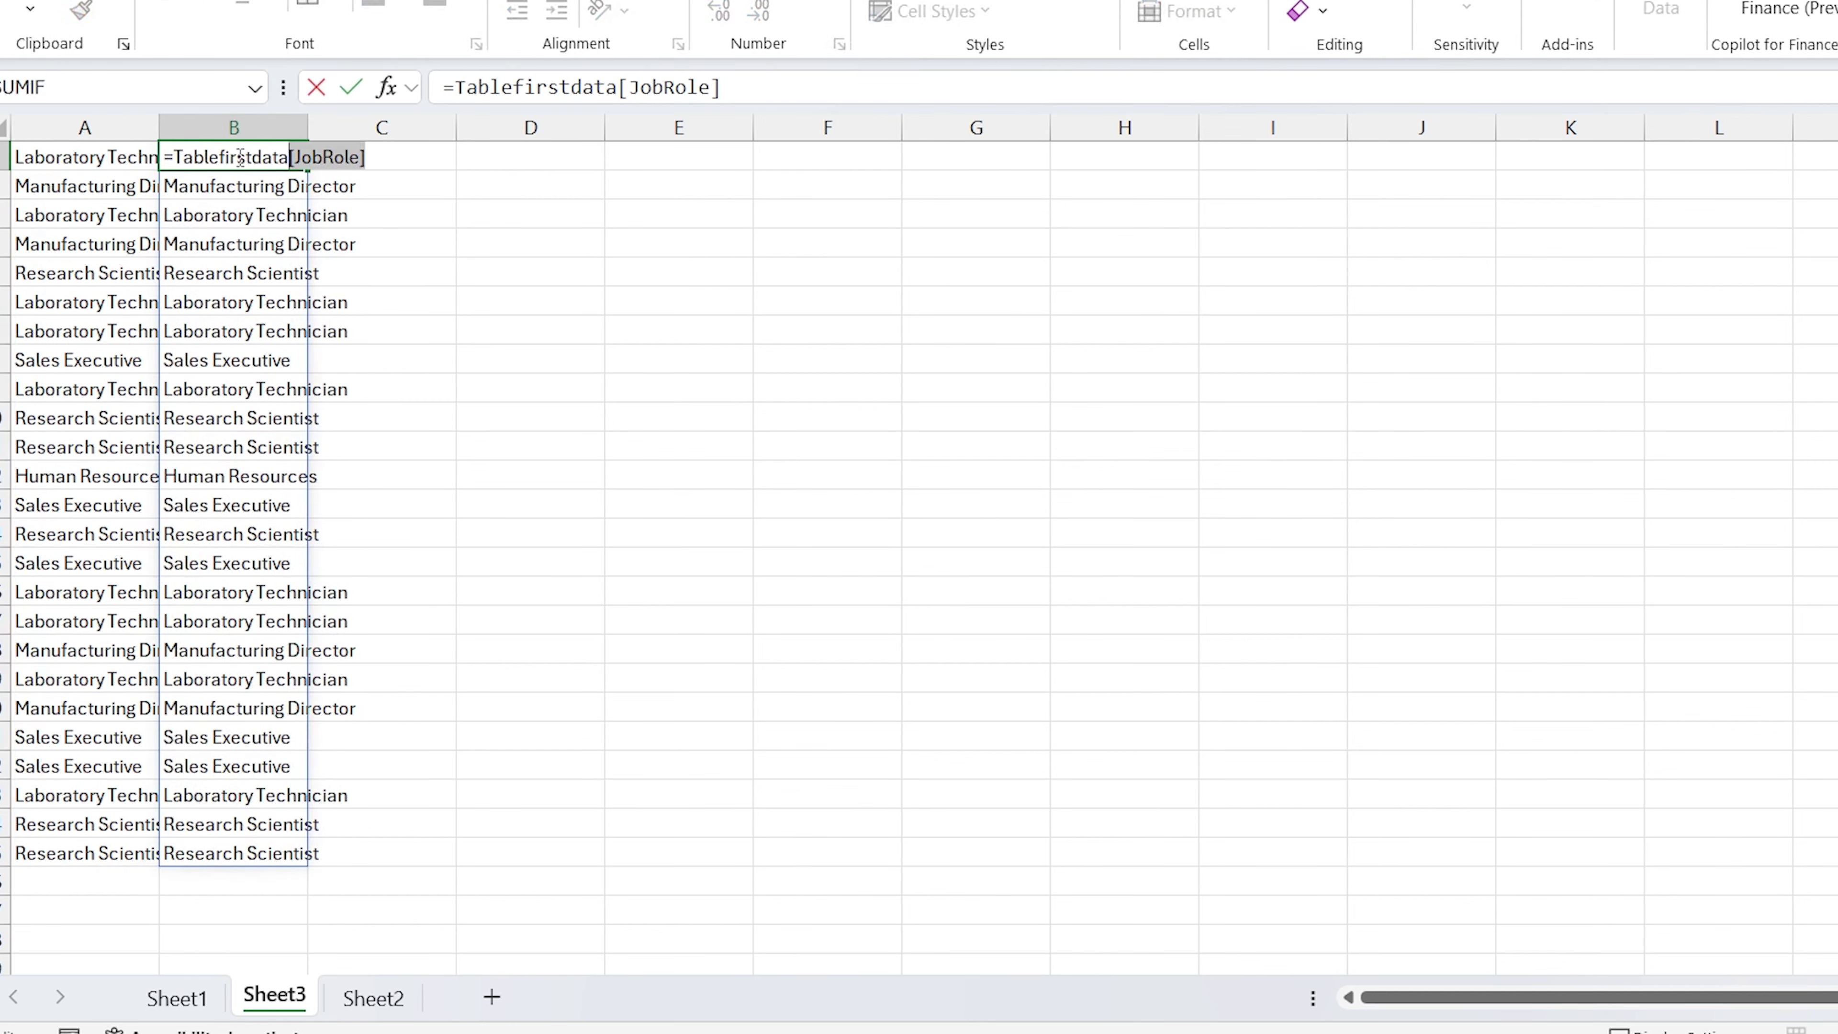
{"action": "type", "text": "m"}
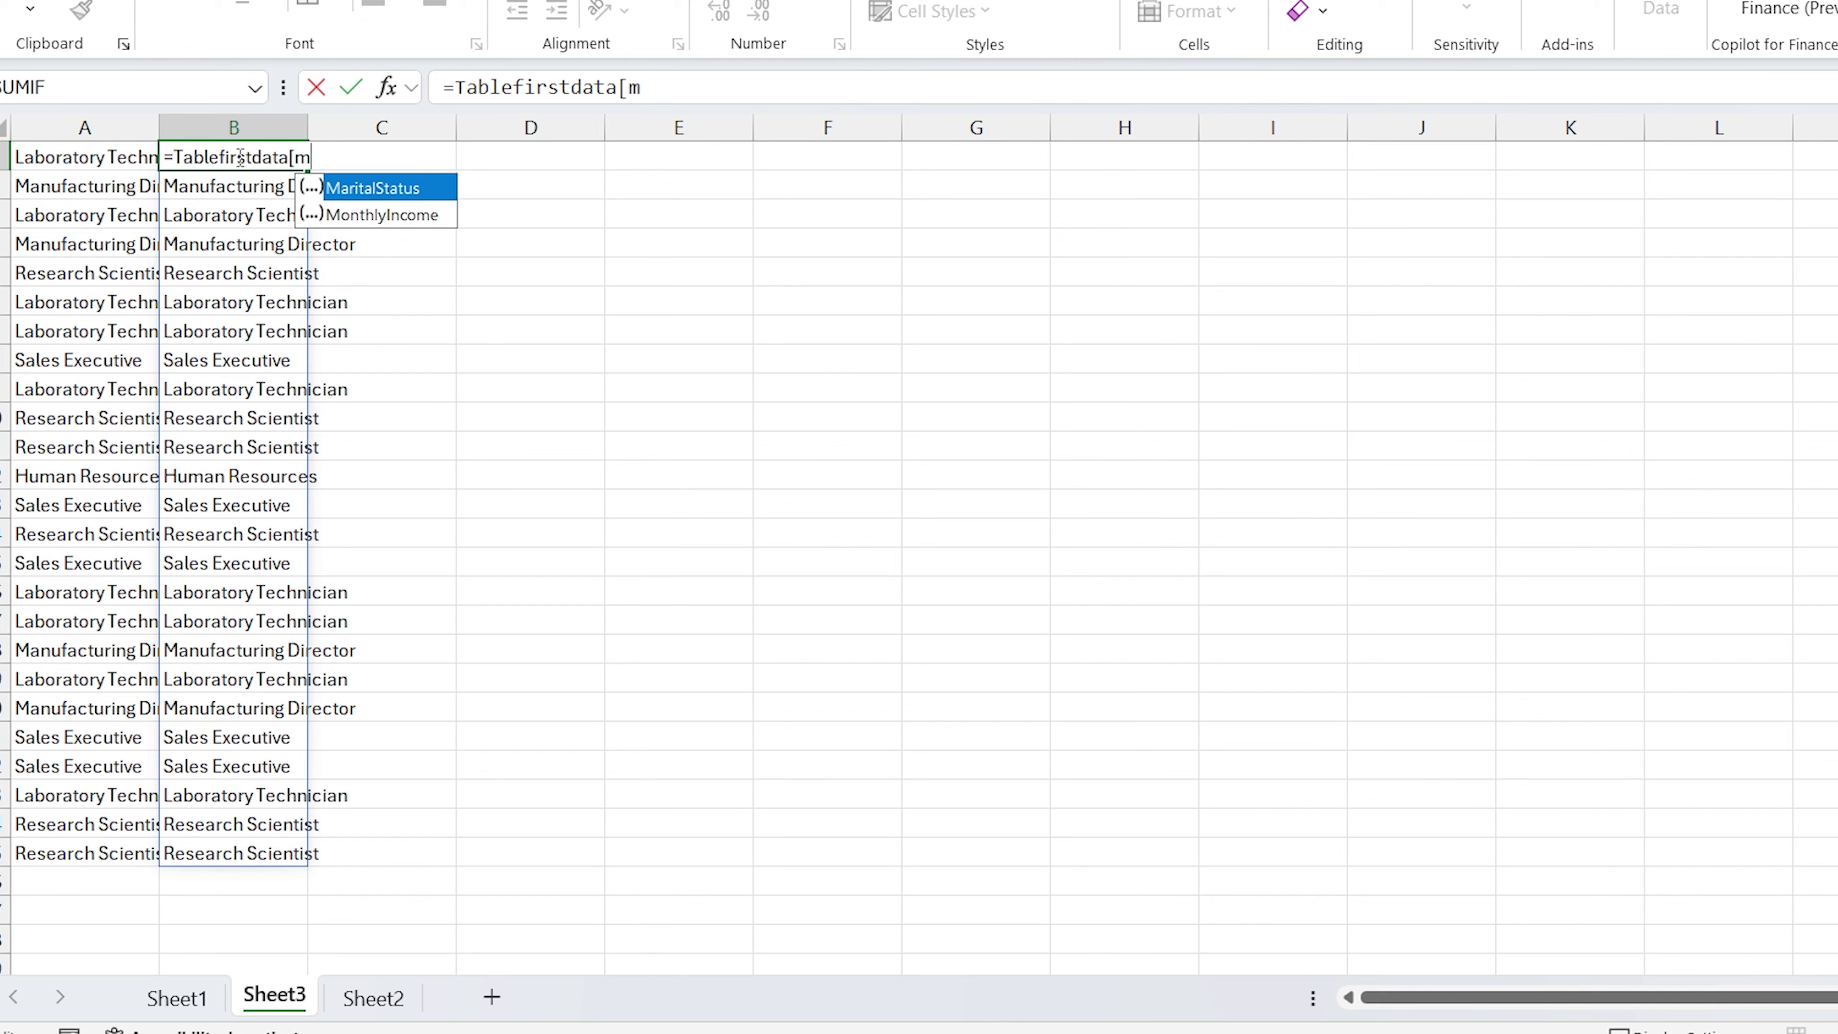
{"action": "key", "text": "Down"}
{"action": "key", "text": "Tab"}
{"action": "key", "text": "Return"}
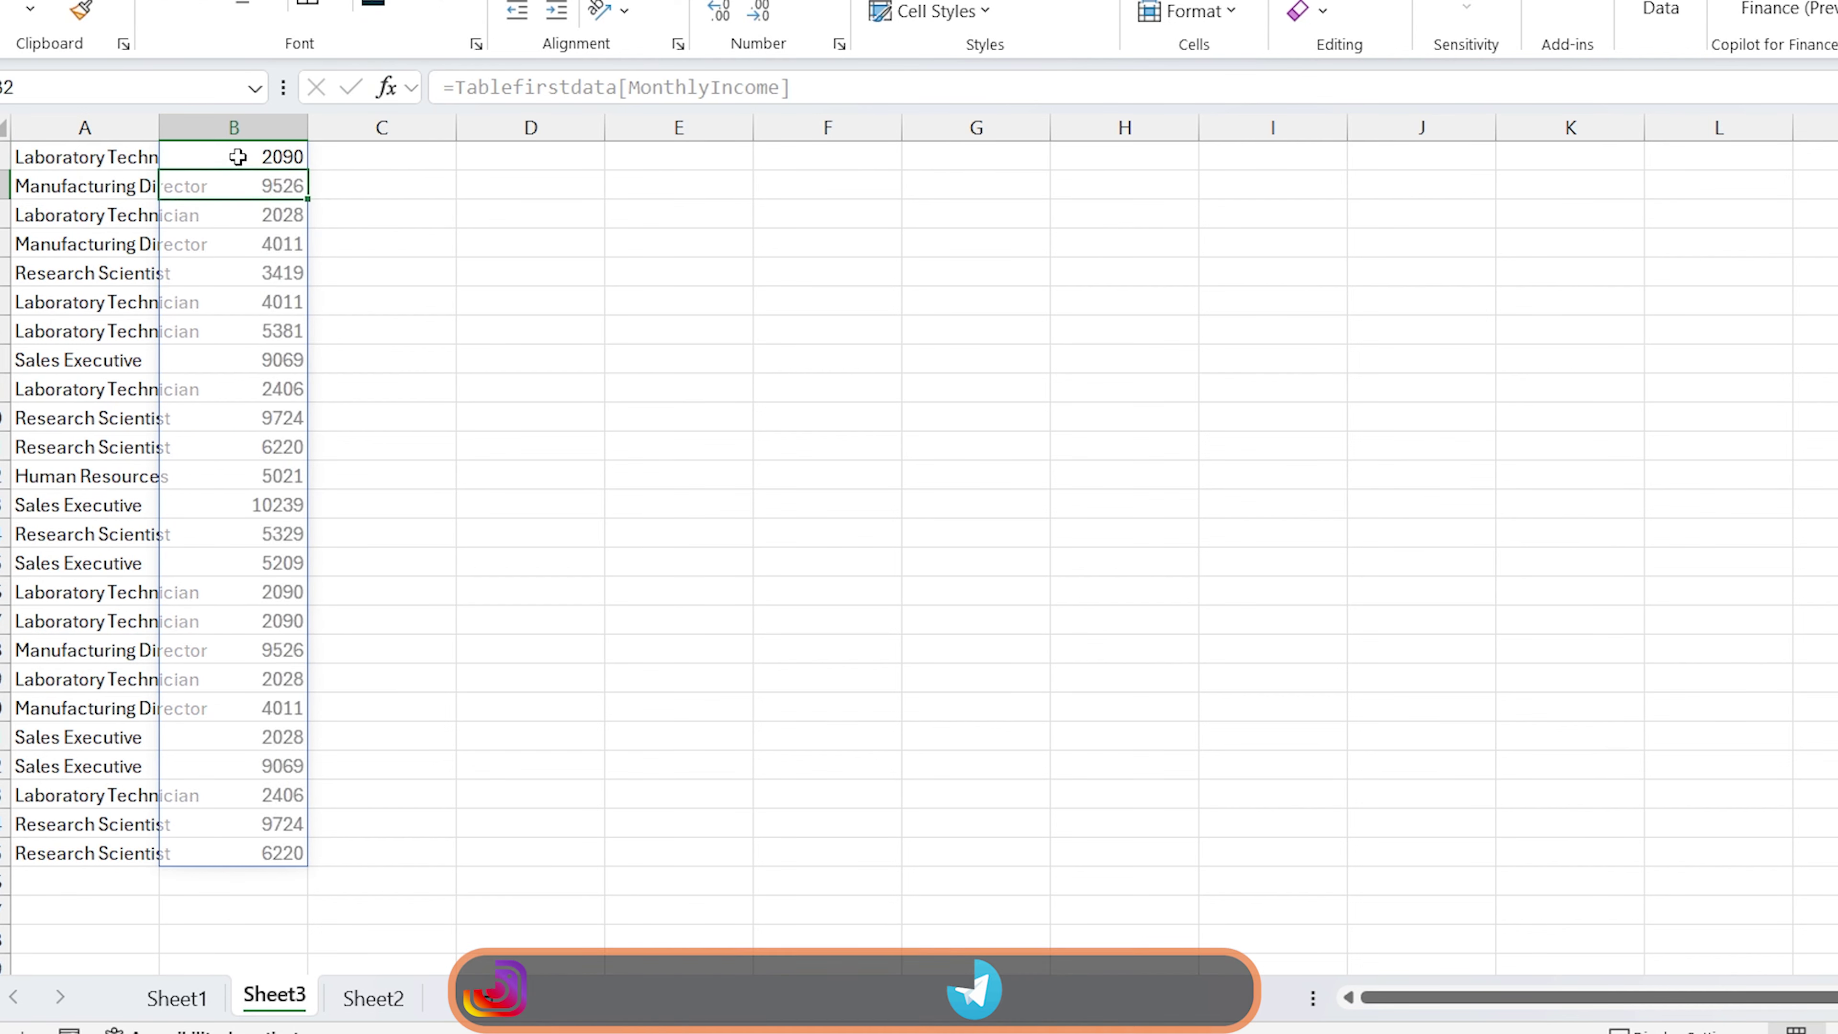
Review the spilled JobRole and MonthlyIncome columns, then return to Sheet1's table.
{"action": "left_click", "coordinate": [94, 156]}
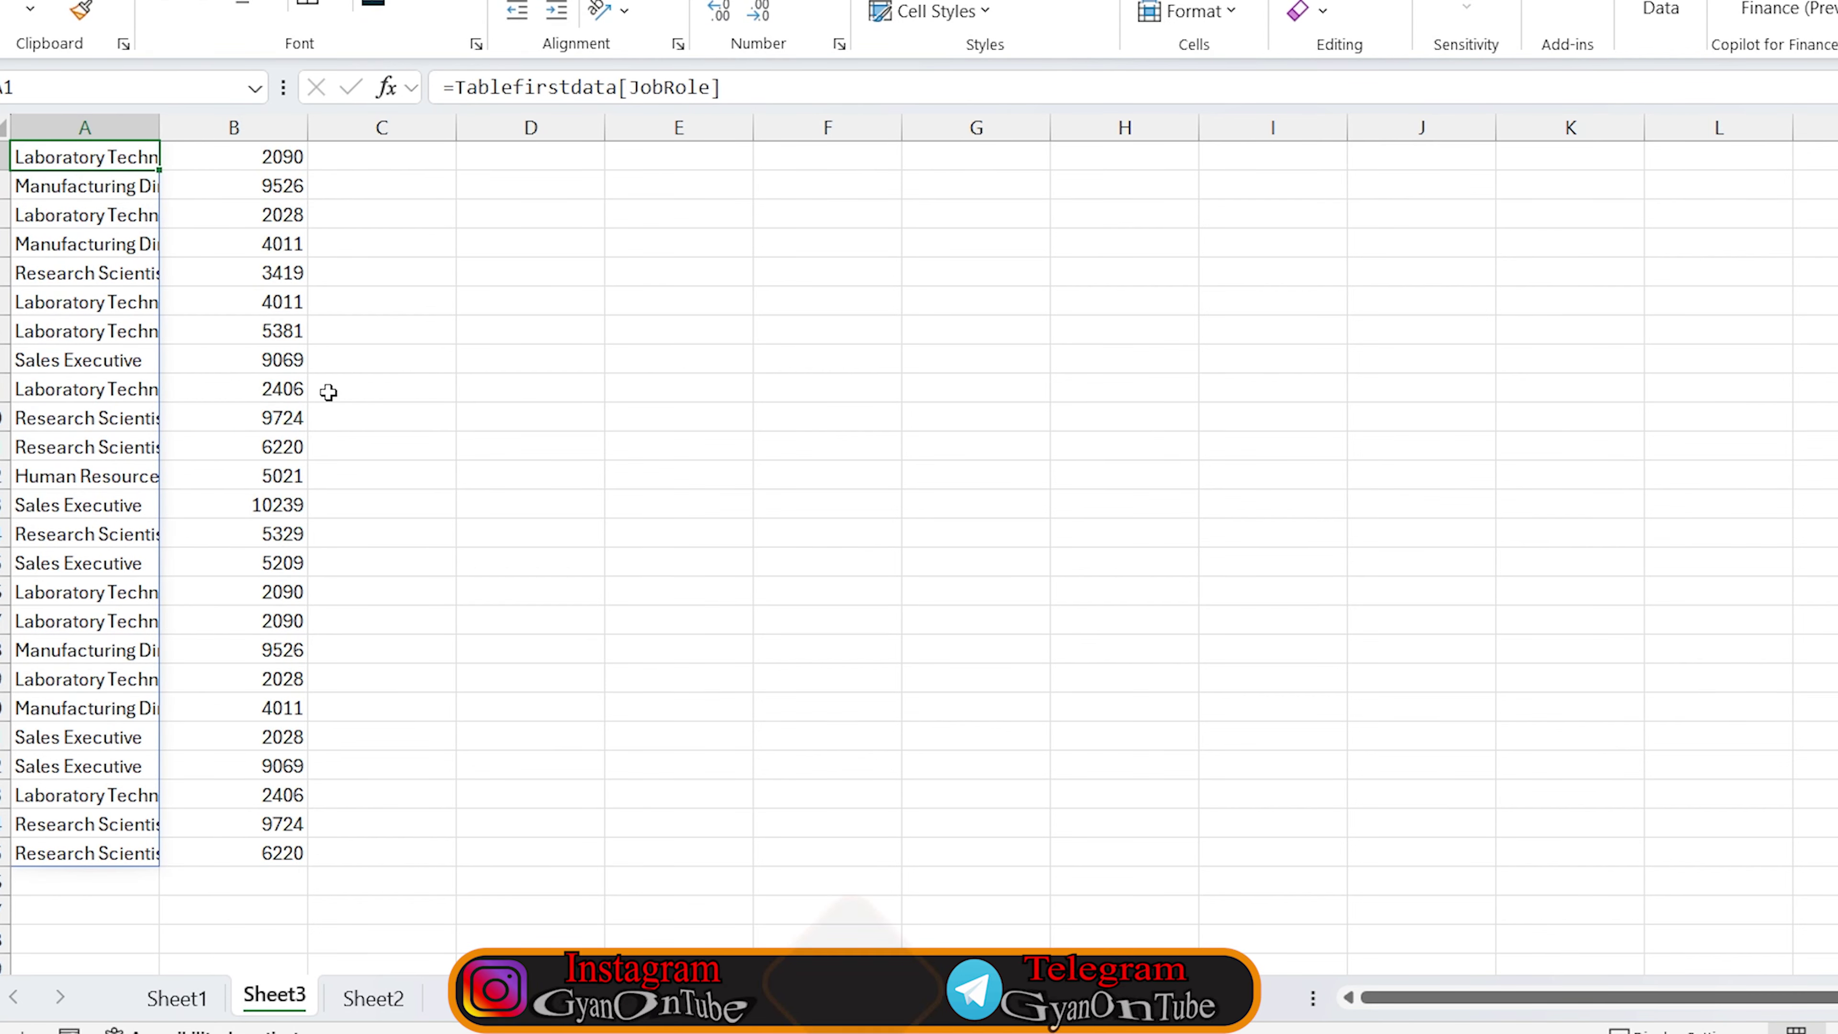
{"action": "left_click_drag", "start_coordinate": [238, 157], "coordinate": [239, 853]}
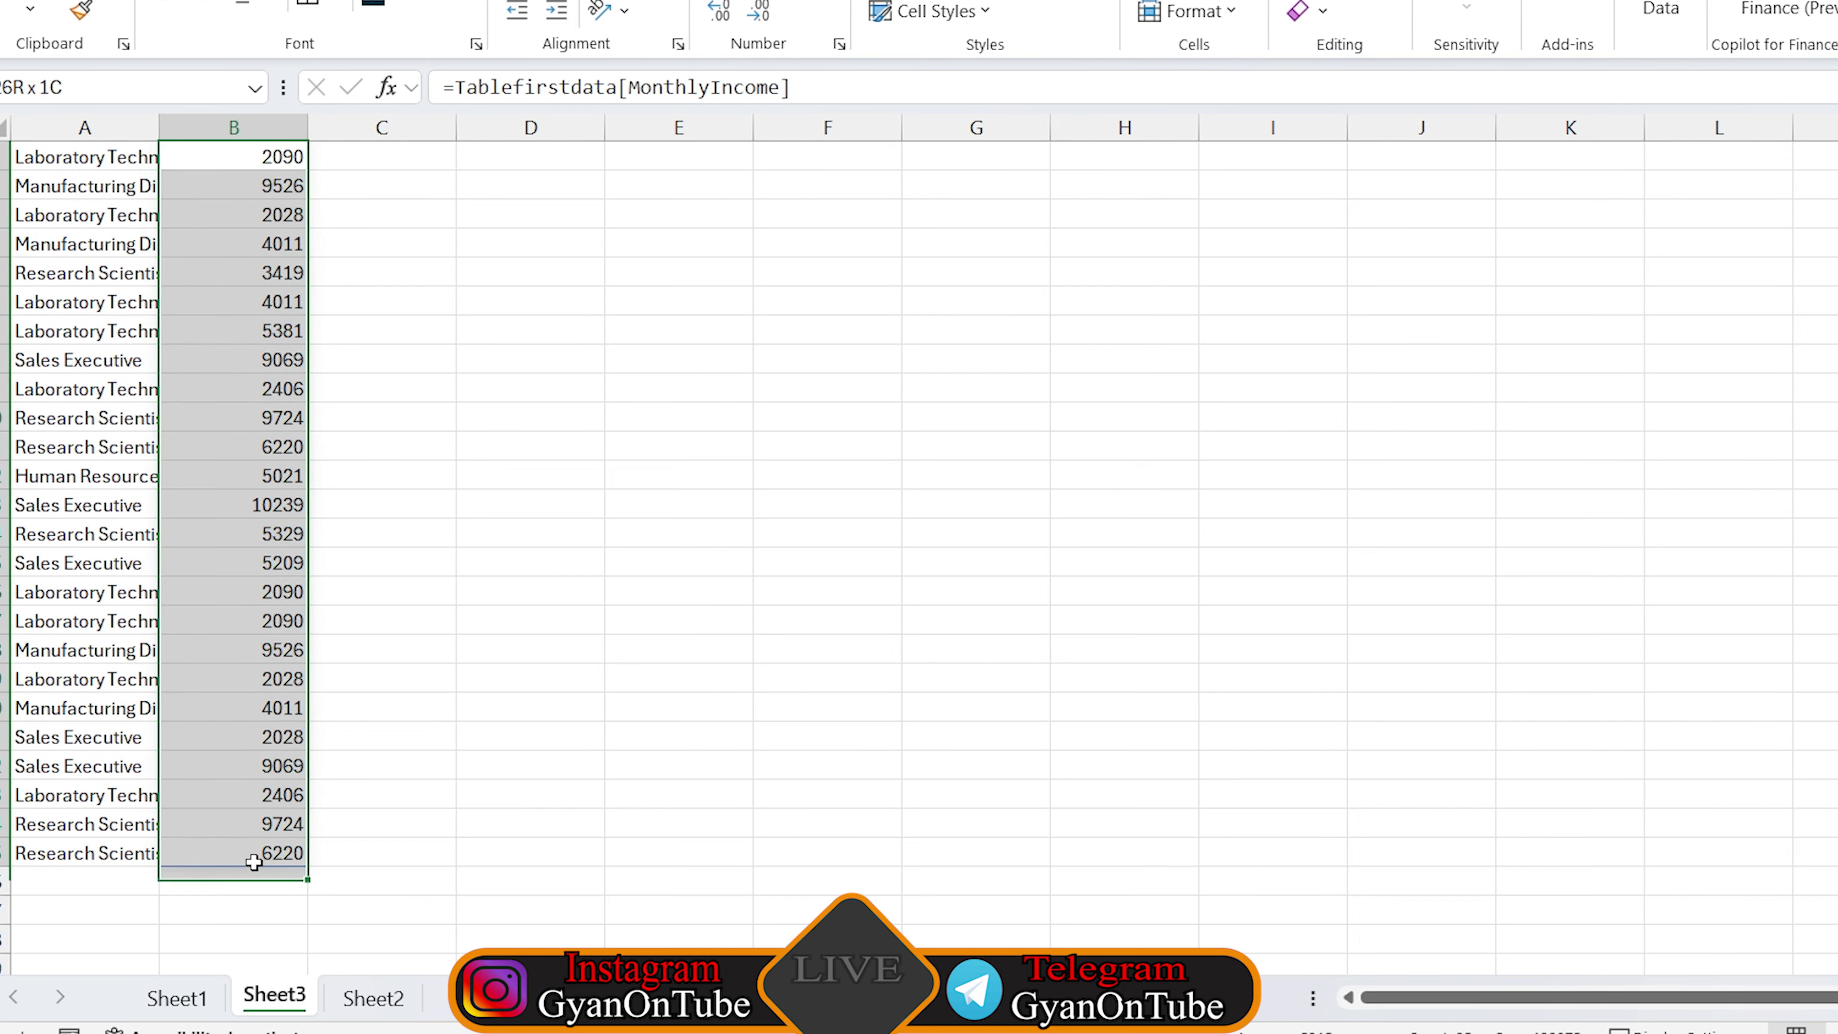
{"action": "left_click", "coordinate": [177, 997]}
{"action": "left_click_drag", "start_coordinate": [90, 797], "coordinate": [669, 877]}
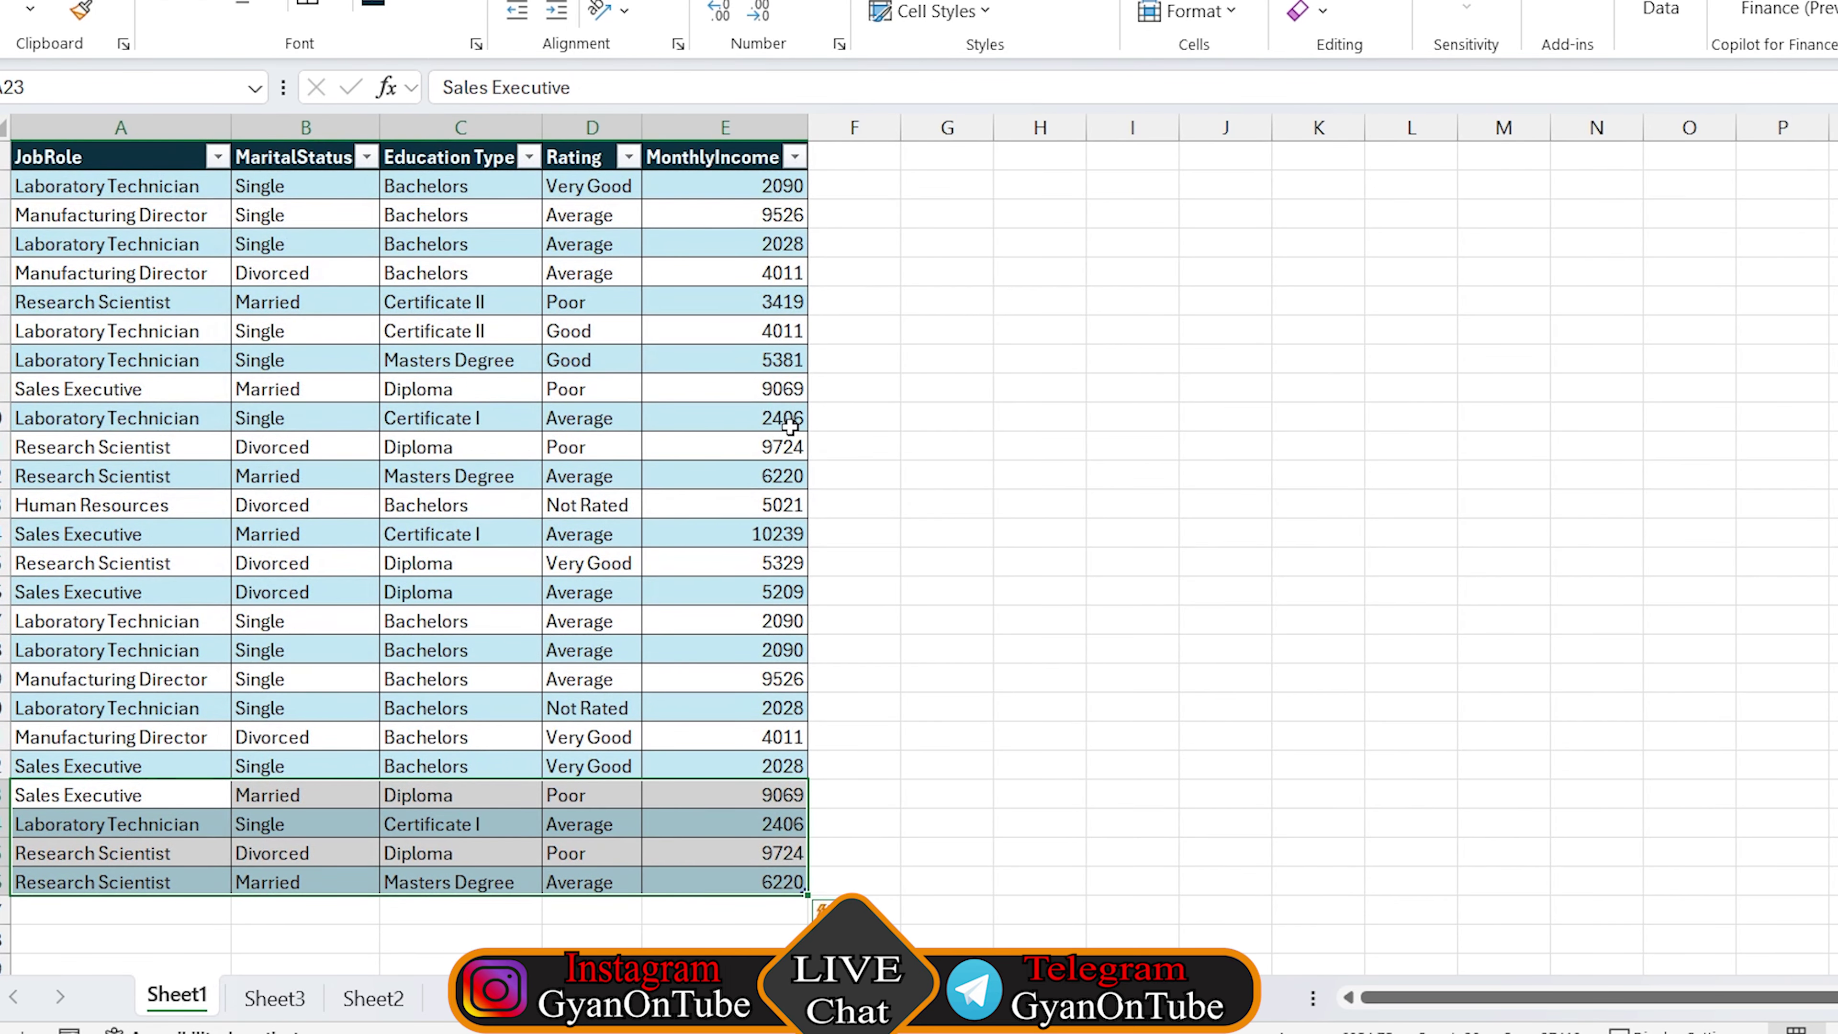
Change the first MonthlyIncome value in E2 from 2090 to 2000000.
{"action": "left_click", "coordinate": [61, 186]}
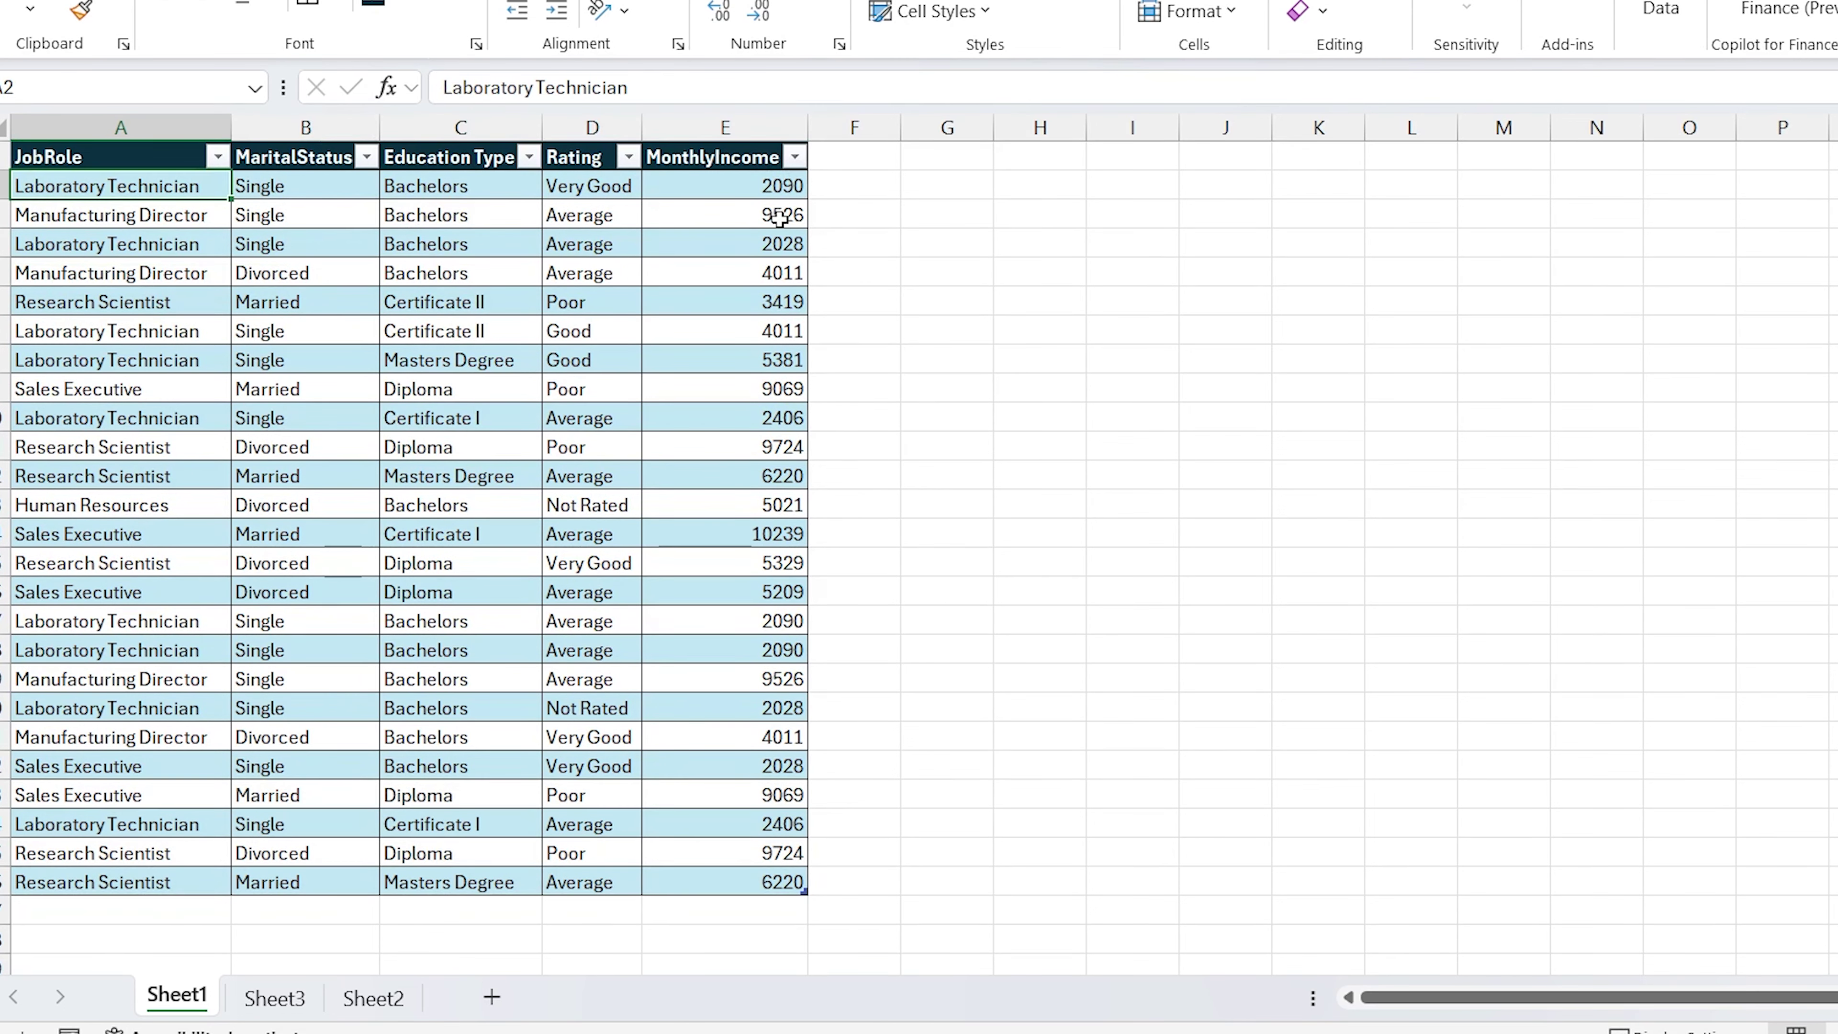
{"action": "left_click", "coordinate": [776, 185]}
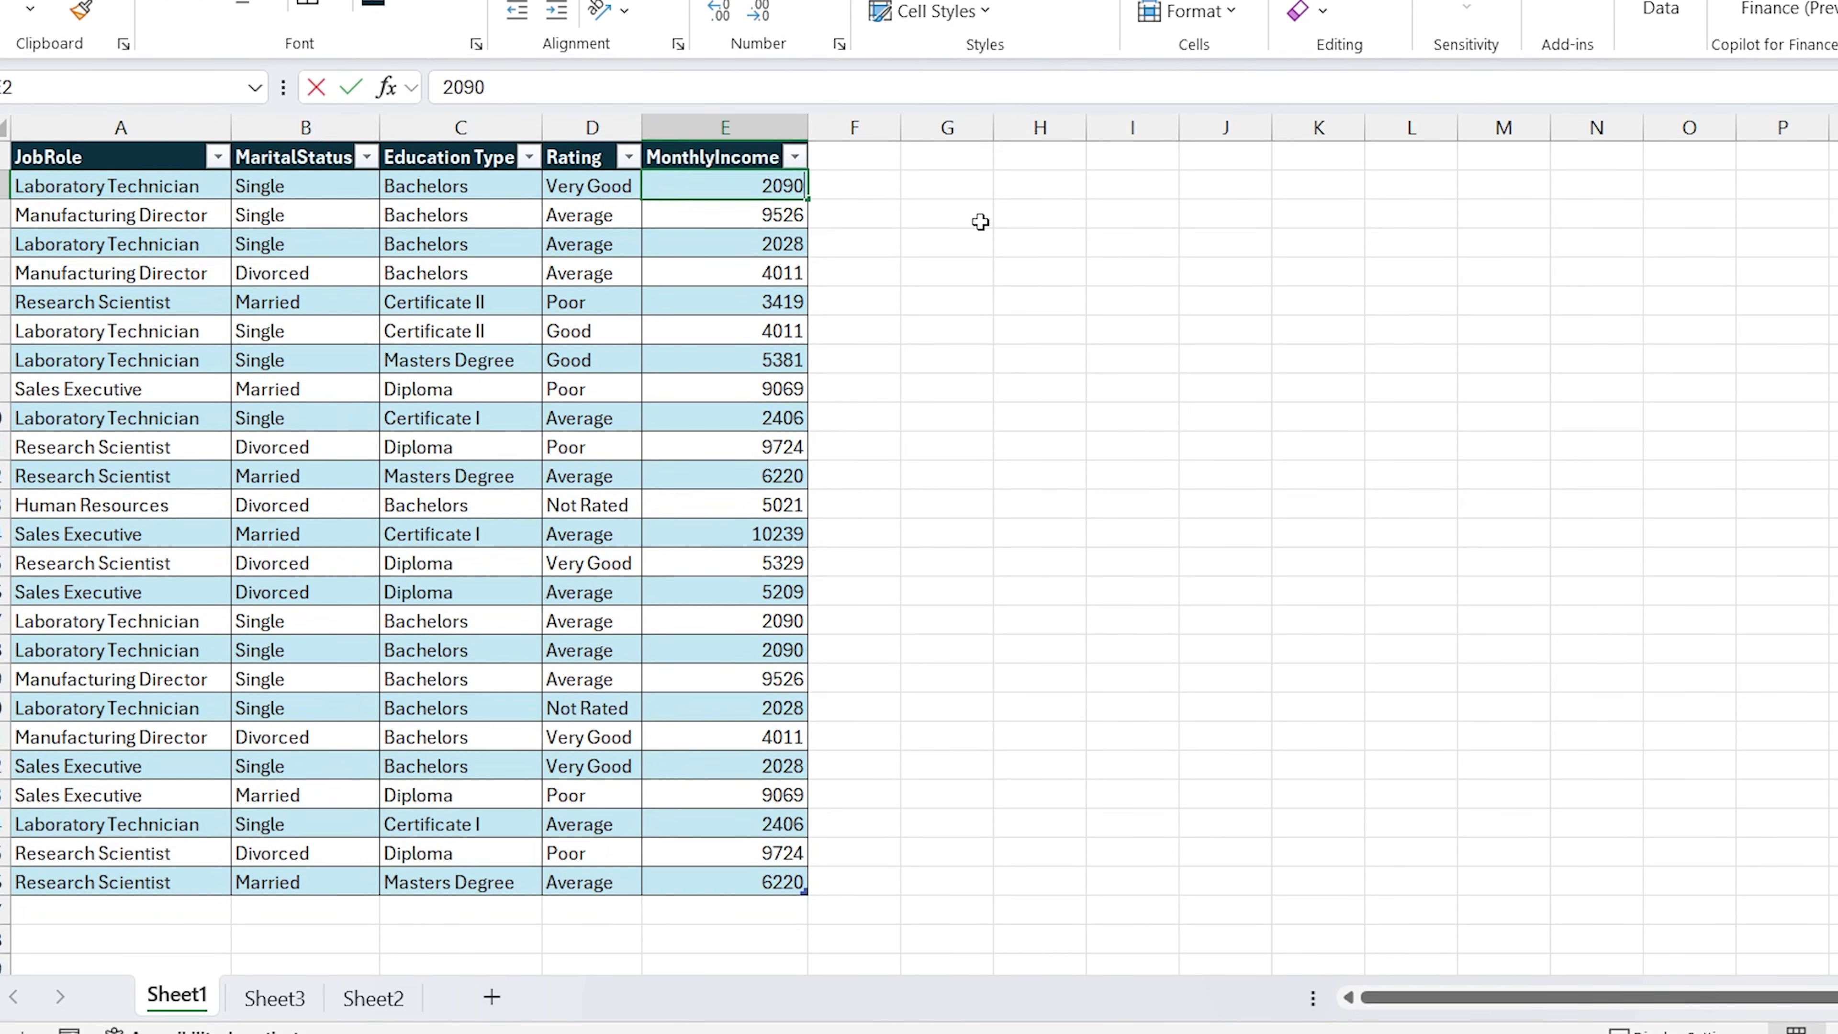
{"action": "type", "text": "2000000"}
{"action": "key", "text": "Return"}
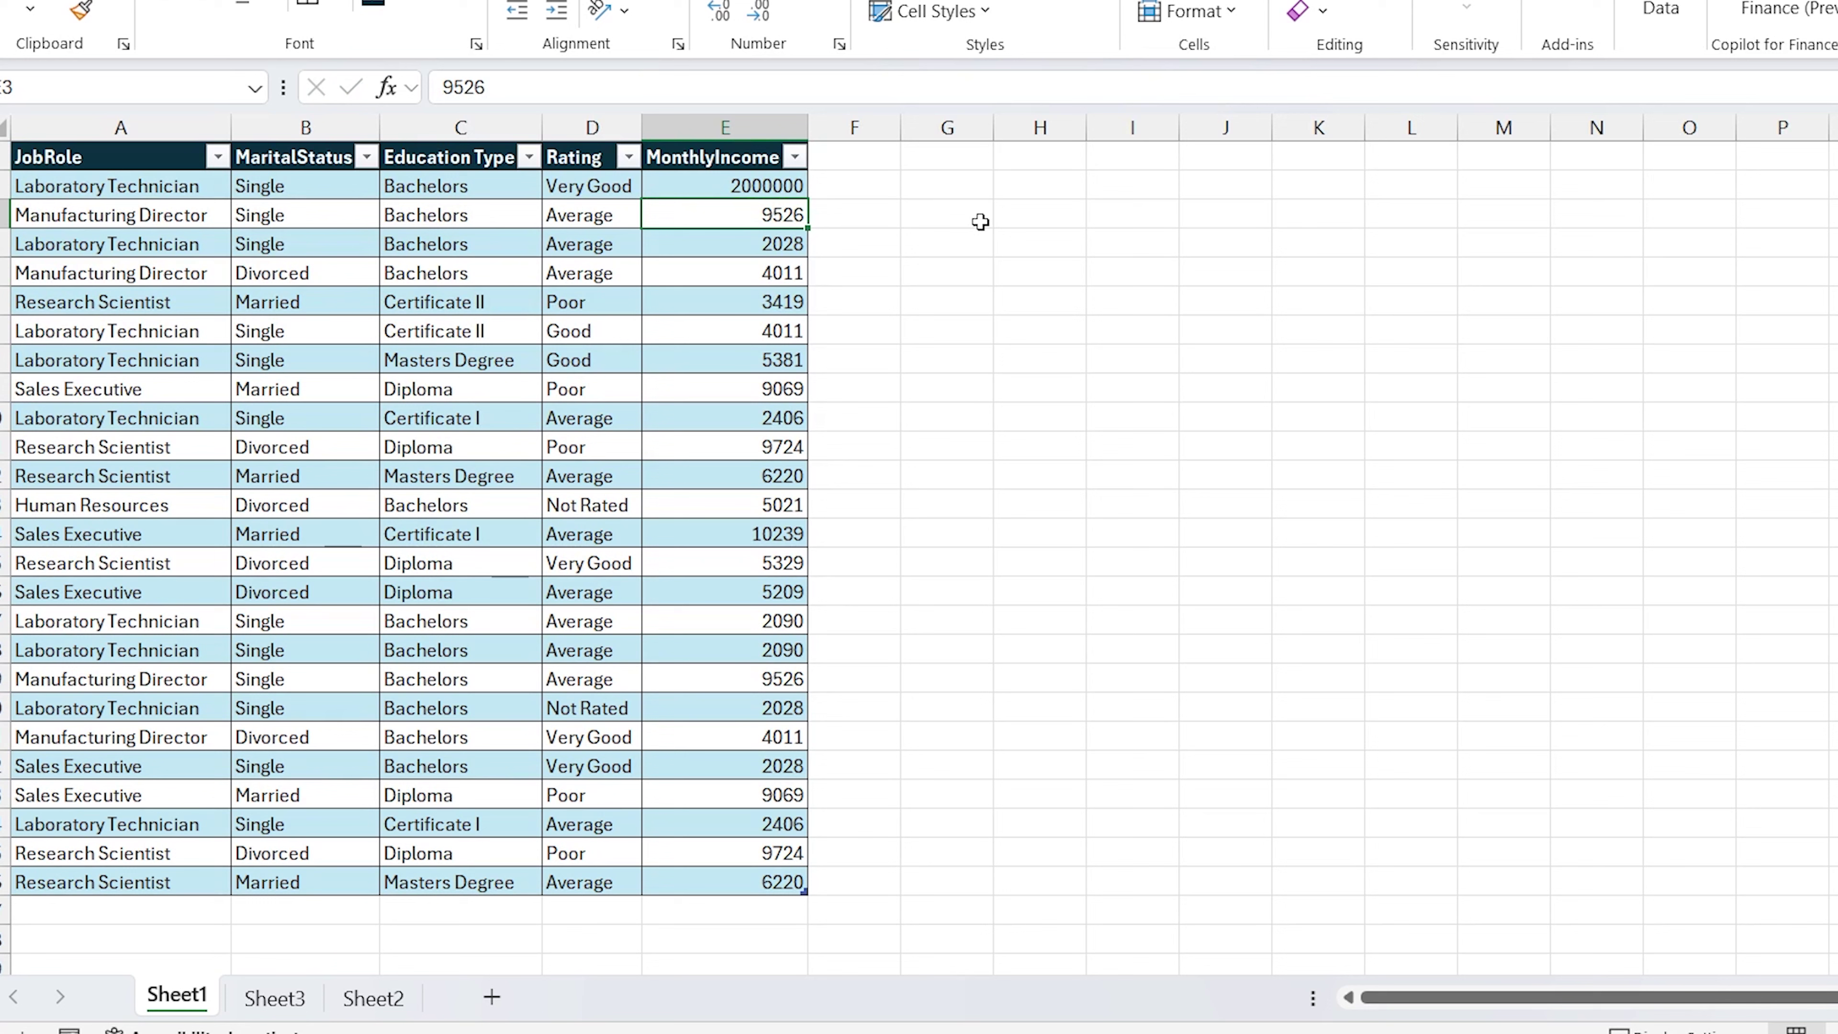
{"action": "left_click", "coordinate": [779, 185]}
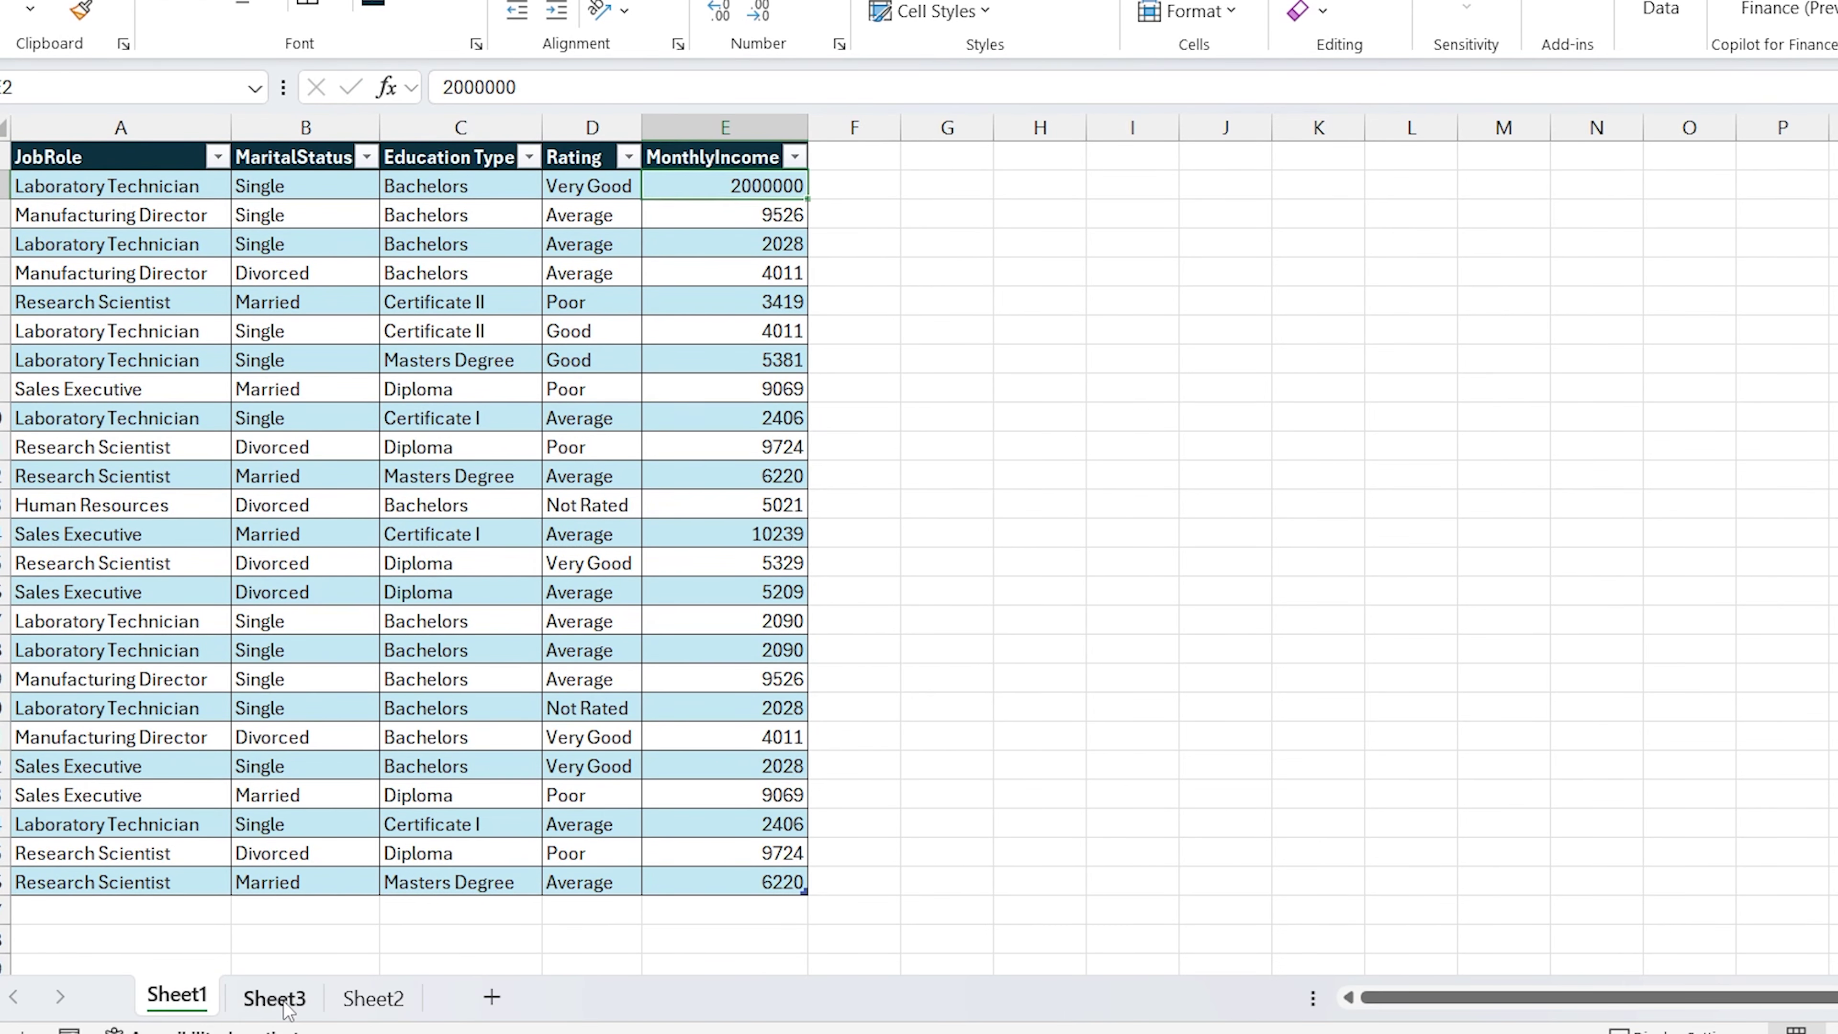
On Sheet3, confirm the updated income and widen column A to fit job titles.
{"action": "key", "text": "ctrl+Page_Down"}
{"action": "left_click", "coordinate": [272, 162]}
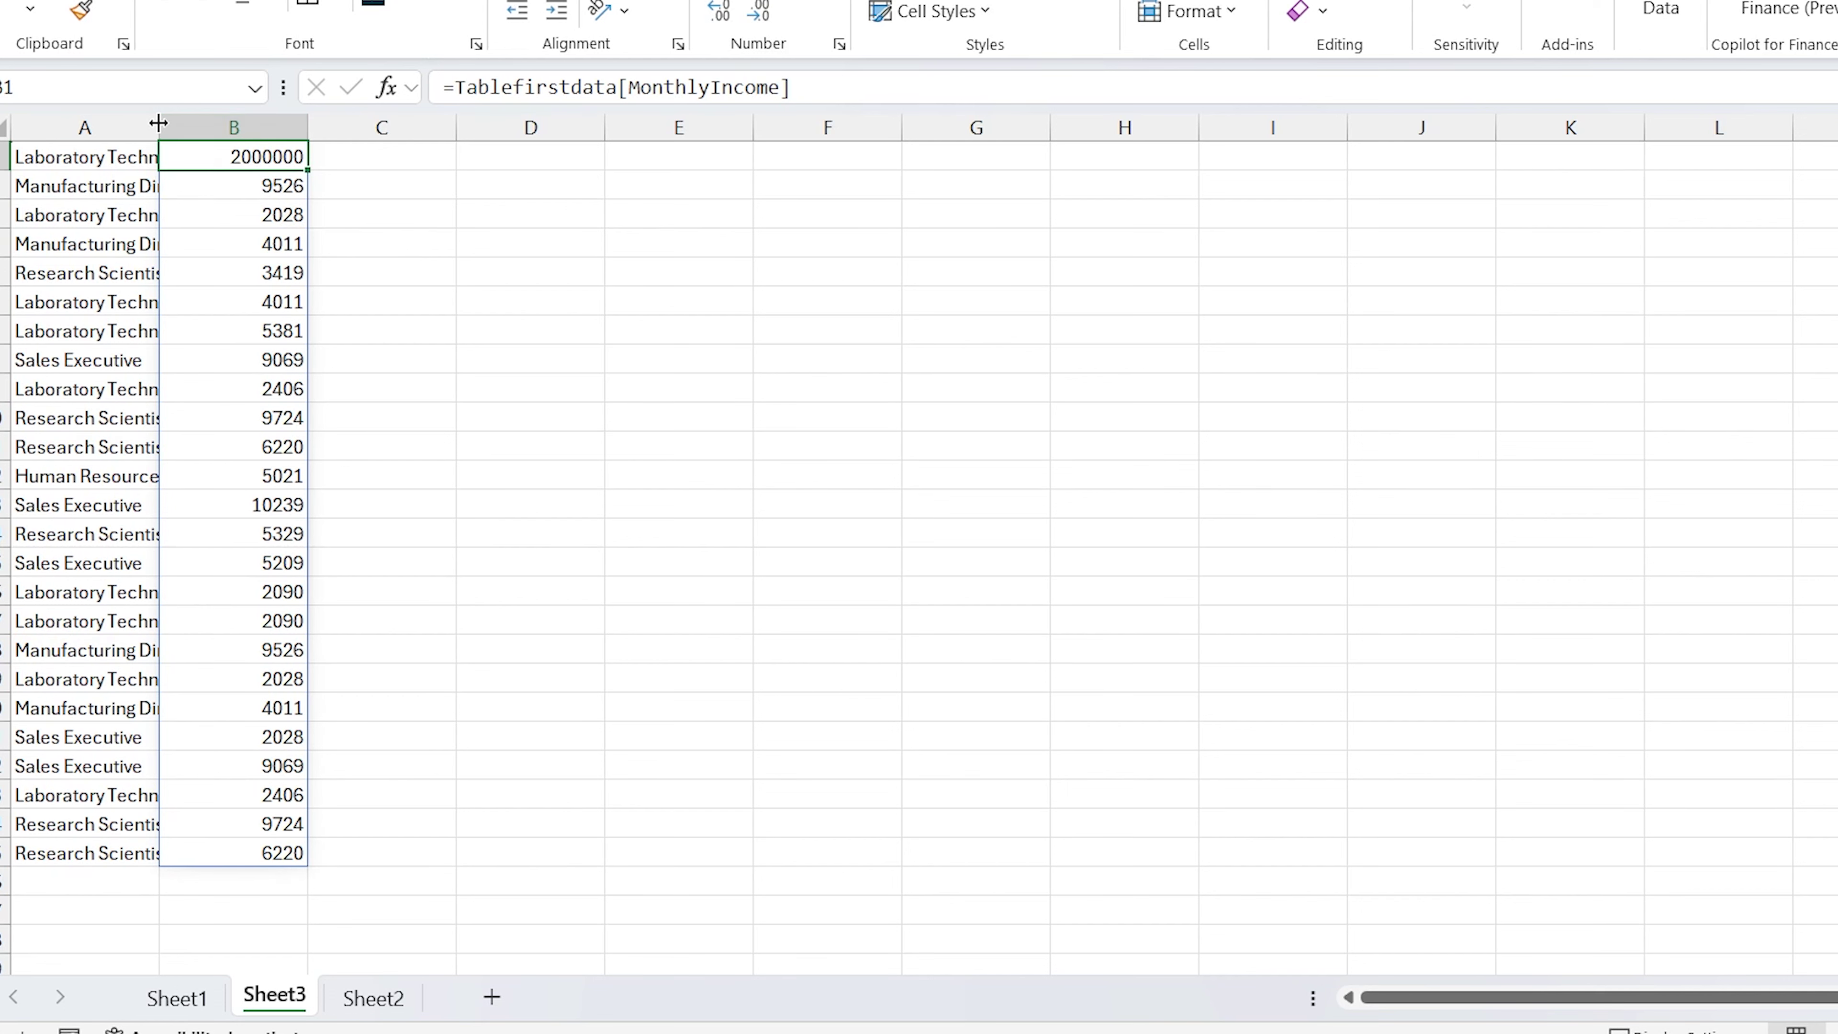
{"action": "left_click_drag", "start_coordinate": [159, 127], "coordinate": [242, 127]}
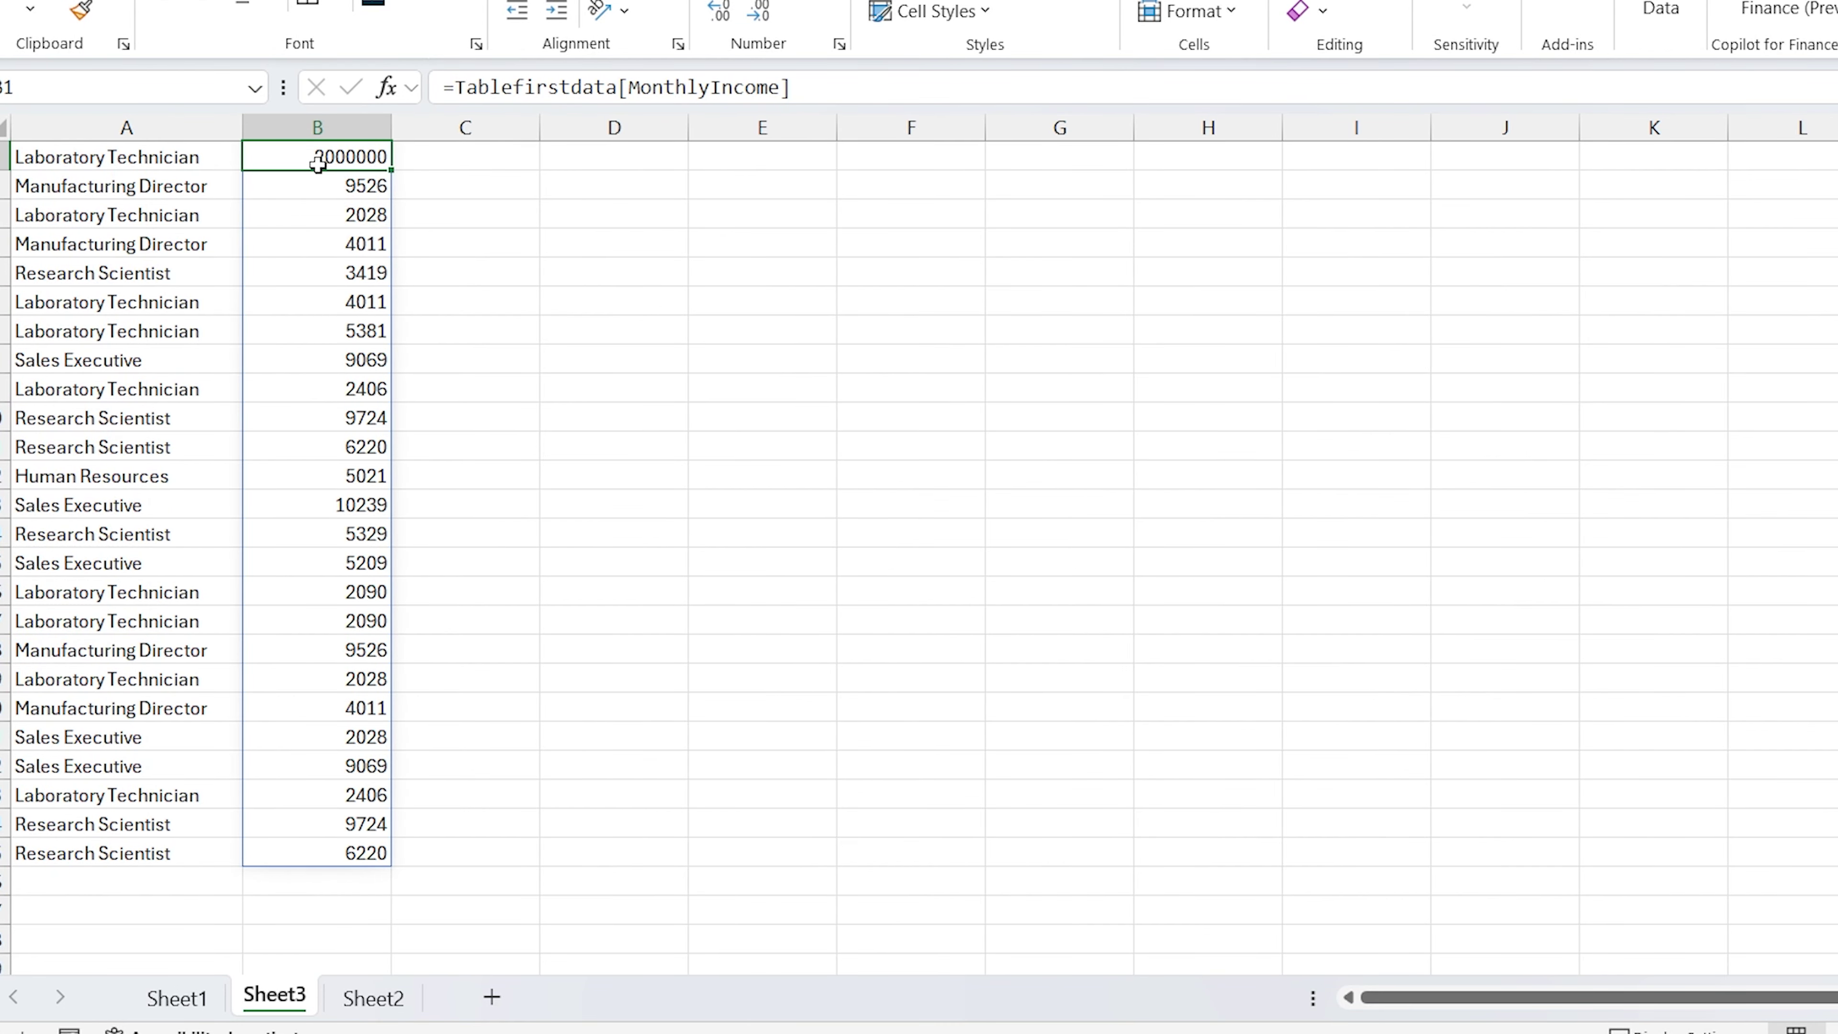